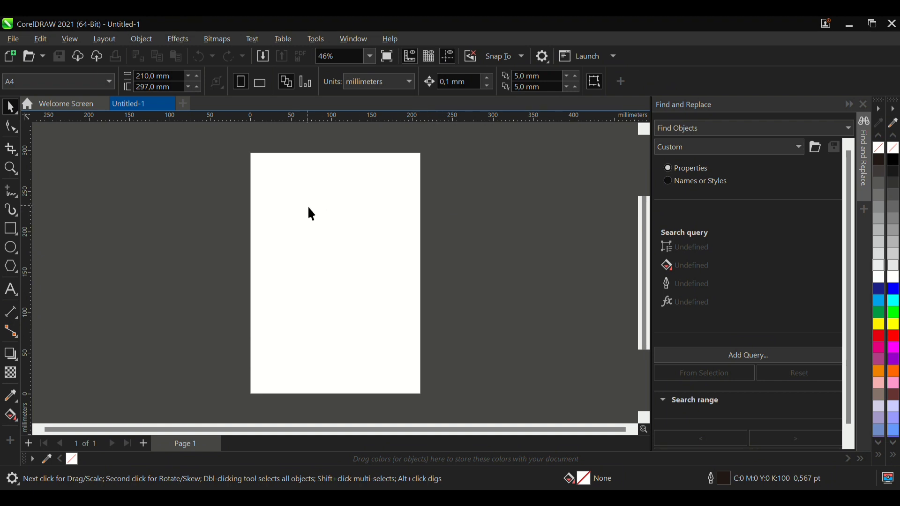
scroll(308, 205, down, 3)
scroll(343, 159, up, 1)
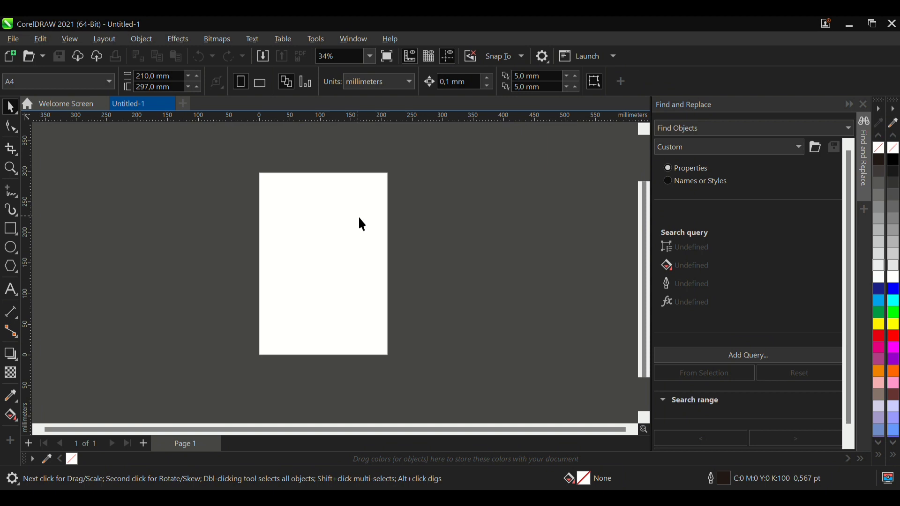
scroll(359, 218, up, 2)
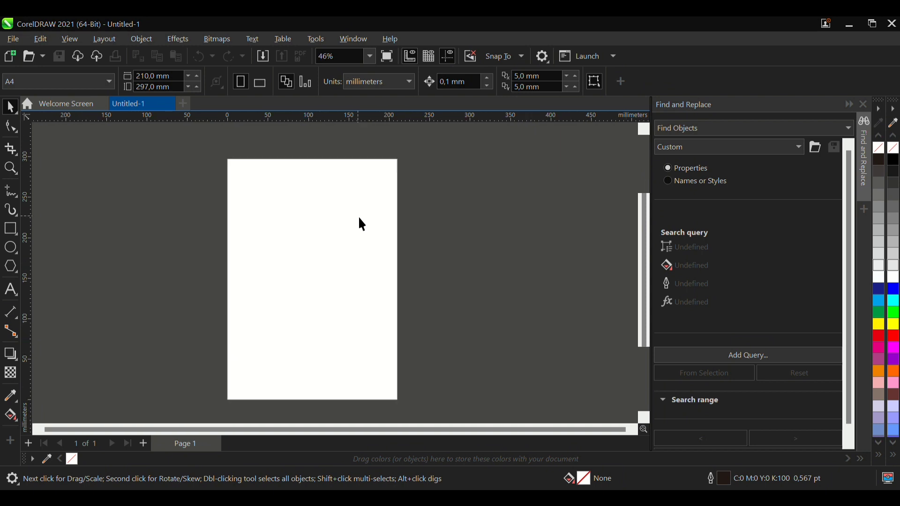
scroll(360, 219, down, 2)
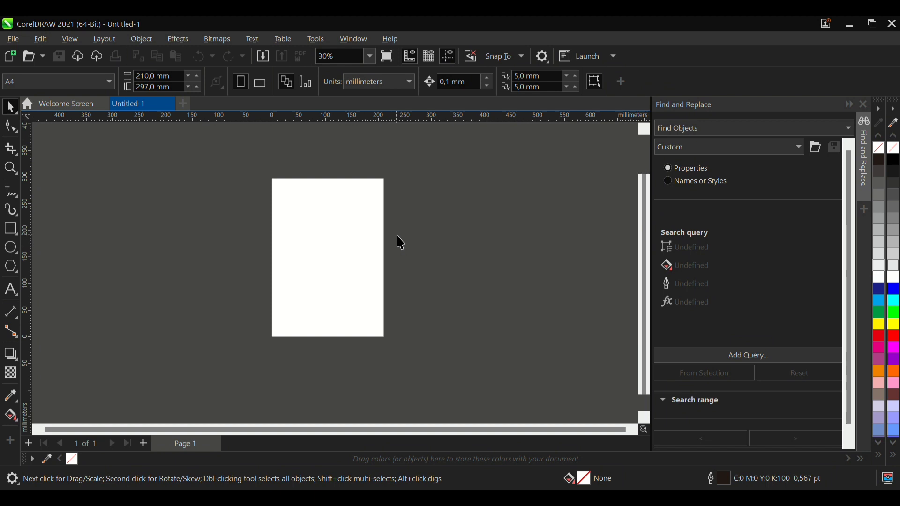
scroll(330, 178, up, 2)
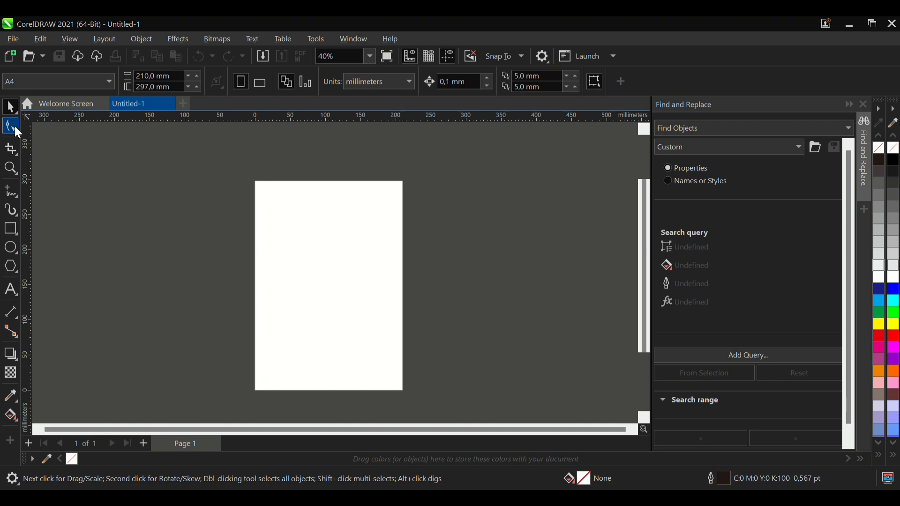
click(14, 167)
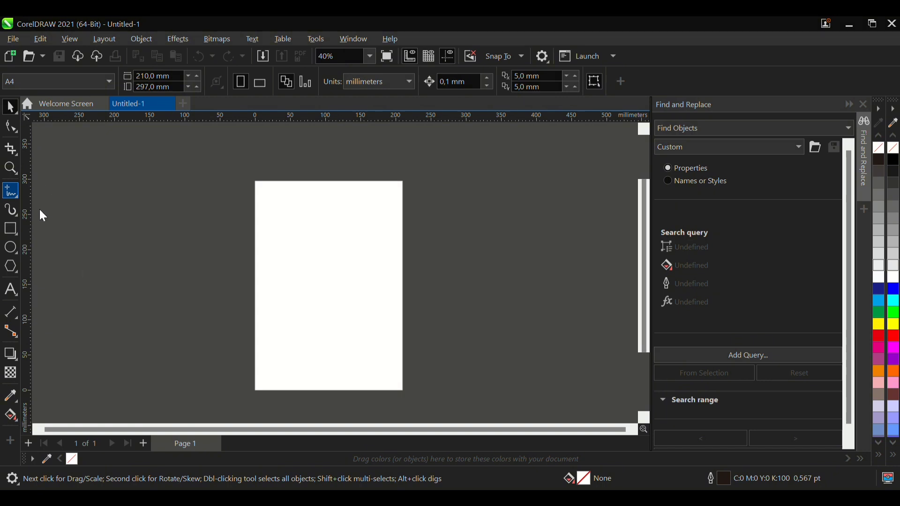
click(12, 126)
- Draw a zigzag path of straight segments with the Bézier tool, starting near the page top, crossing the page and rising beyond its right edge
click(11, 191)
click(103, 217)
scroll(329, 221, up, 1)
click(335, 177)
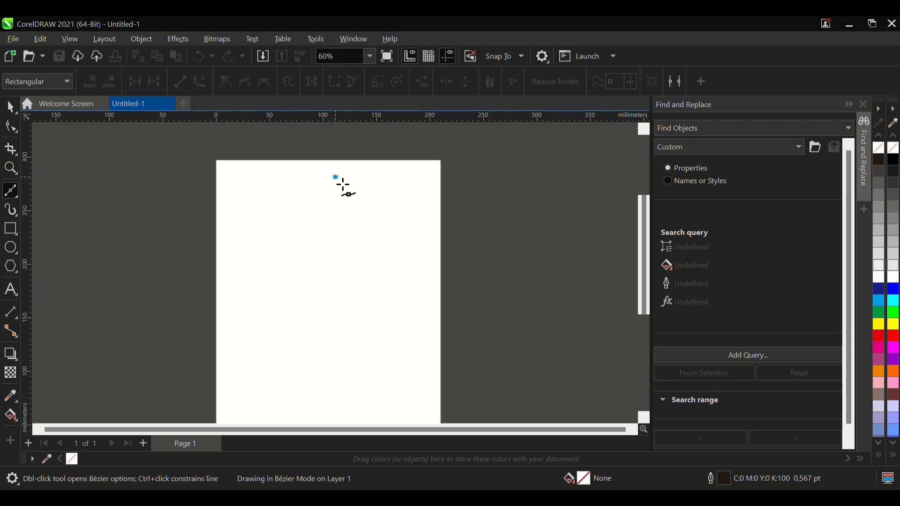
click(185, 294)
scroll(188, 293, down, 1)
click(198, 310)
click(256, 289)
click(231, 333)
click(294, 311)
click(294, 280)
click(381, 251)
scroll(408, 297, down, 1)
click(411, 283)
click(477, 261)
click(513, 210)
click(513, 155)
scroll(496, 294, down, 4)
scroll(483, 198, up, 3)
click(474, 162)
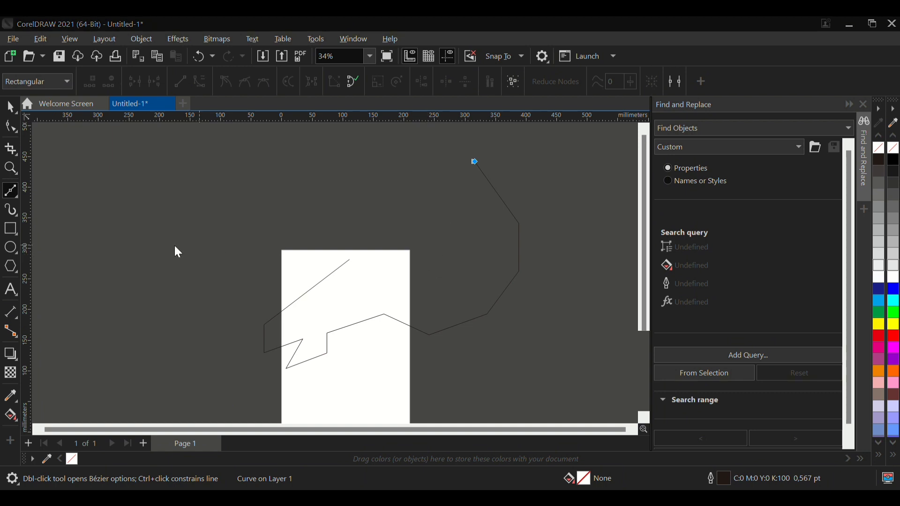
click(572, 45)
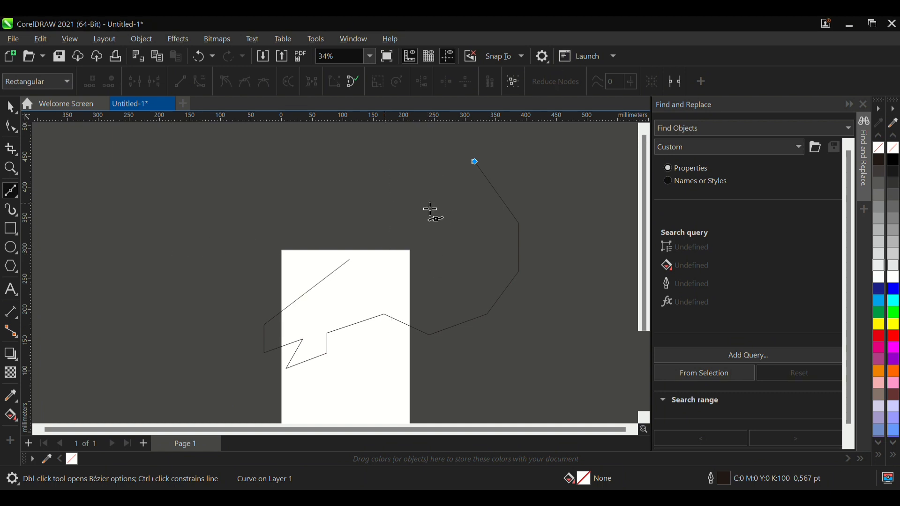
- Undo the last two path segments, add three new nodes, and close the path at its starting node
key(ctrl+z)
key(ctrl+z)
click(474, 227)
click(503, 160)
click(451, 184)
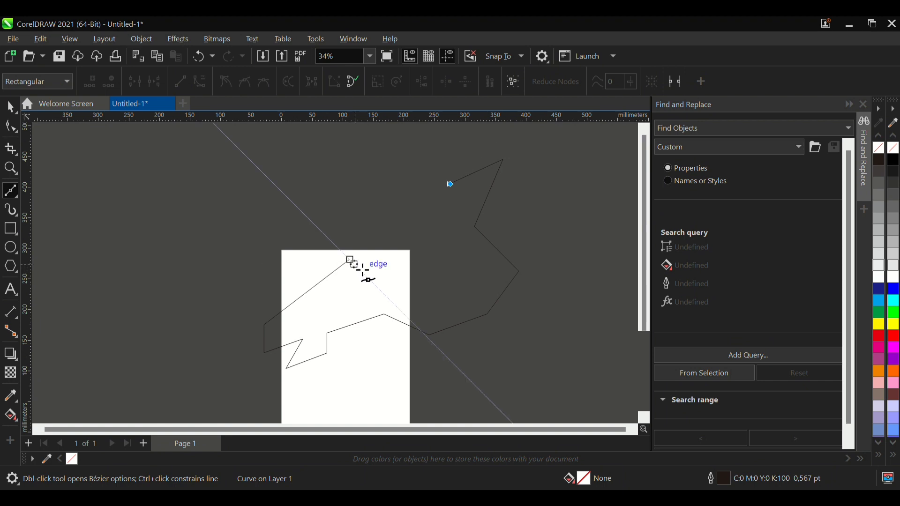
click(352, 260)
- Switch to the Pick tool and move the closed shape left and slightly down over the page
scroll(378, 279, up, 2)
key(space)
drag(337, 256, 398, 280)
scroll(321, 230, down, 3)
scroll(300, 295, up, 2)
scroll(321, 295, down, 2)
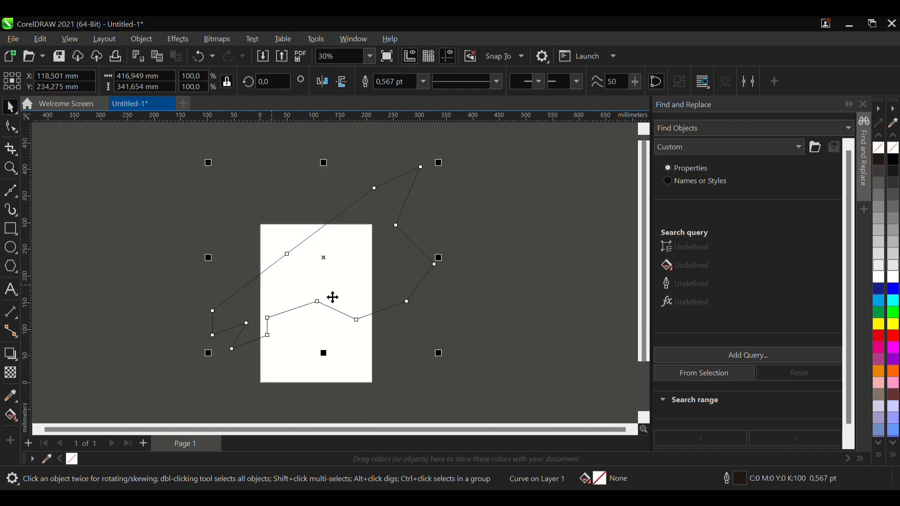
scroll(338, 297, up, 2)
drag(345, 289, 283, 302)
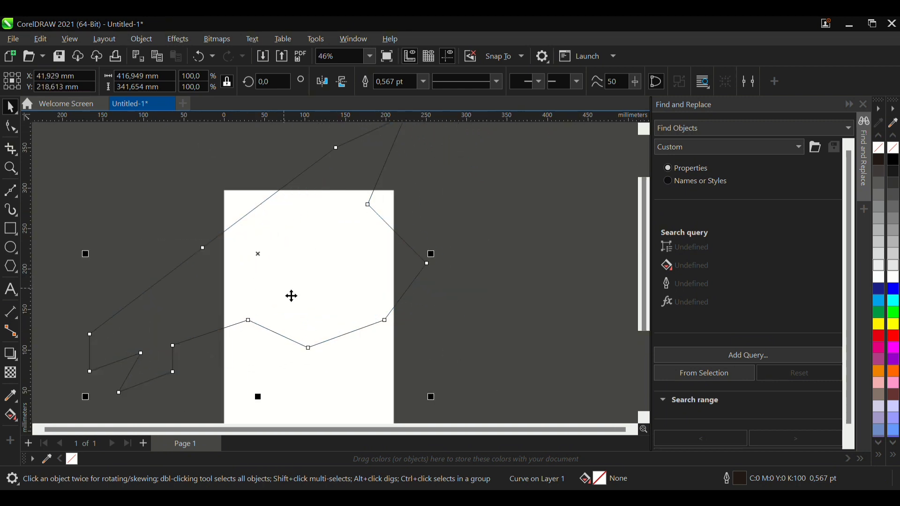
- Try a cyan fill on the closed shape and undo it
click(894, 300)
scroll(378, 315, down, 2)
scroll(328, 308, up, 1)
key(ctrl+z)
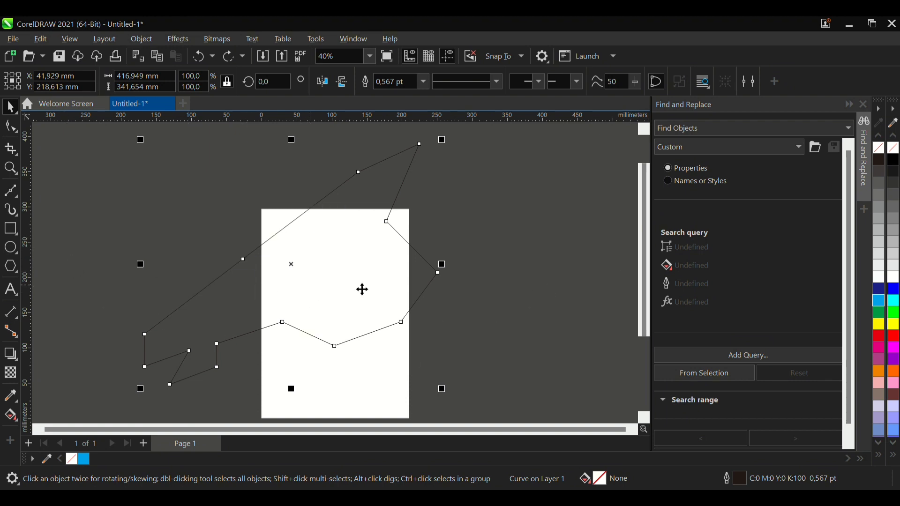
scroll(345, 335, down, 1)
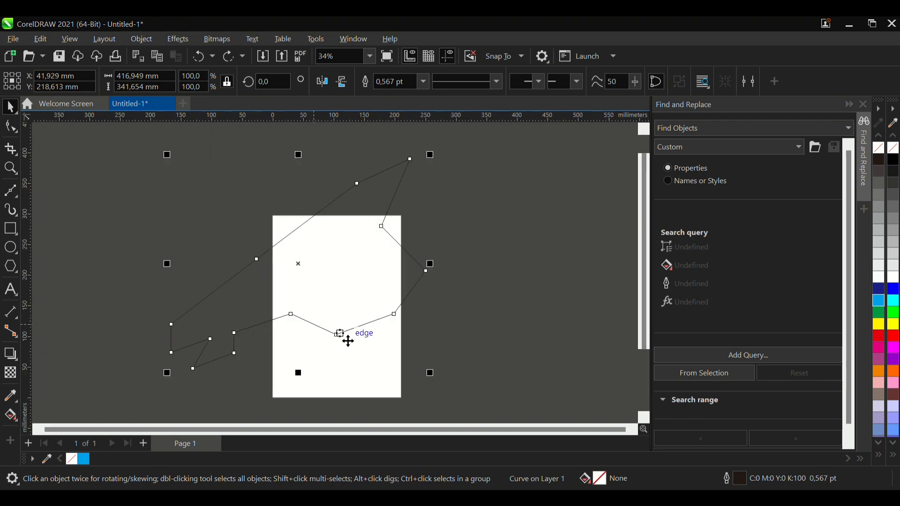
- Fill the closed shape with cyan (C100 M0 Y0 K0) and move it slightly right and down
click(880, 300)
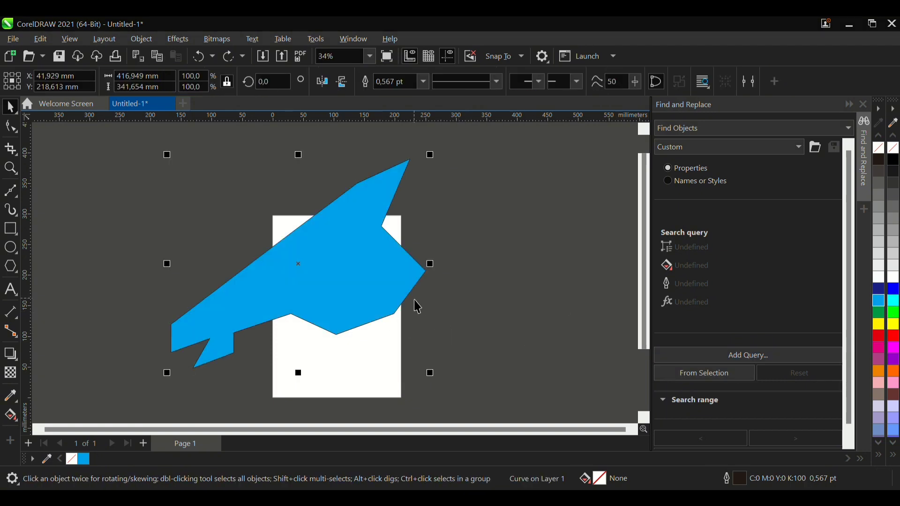
drag(261, 301, 279, 313)
scroll(338, 299, up, 2)
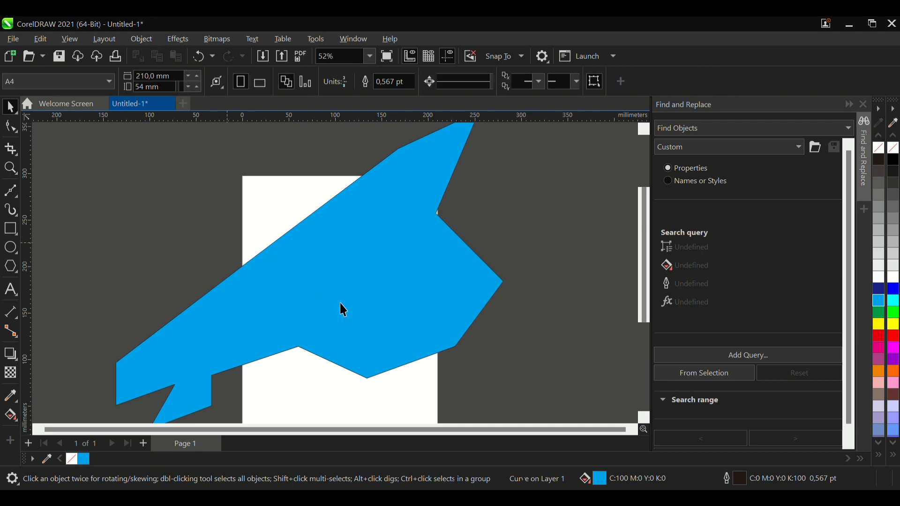
- Remove the shape's fill so only its outline remains, and keep the shape selected
click(880, 148)
click(327, 312)
scroll(327, 312, down, 2)
click(499, 280)
click(379, 301)
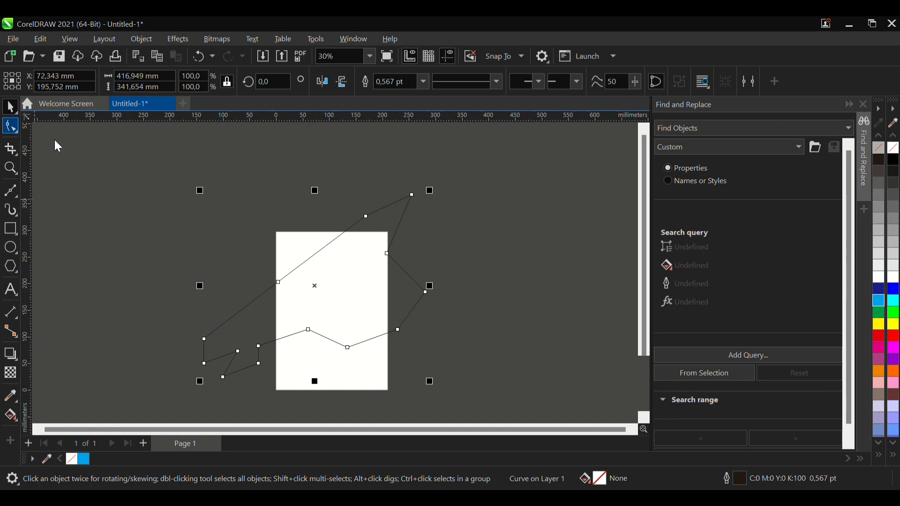
- Try moving the shape's topmost node outward with the Shape tool, and undo the move
click(65, 127)
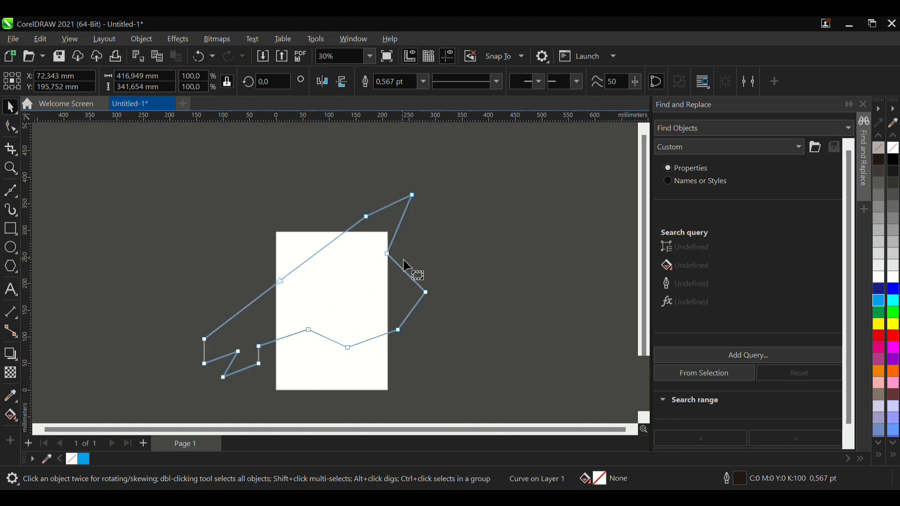
scroll(371, 283, up, 1)
scroll(286, 321, down, 1)
scroll(347, 267, up, 1)
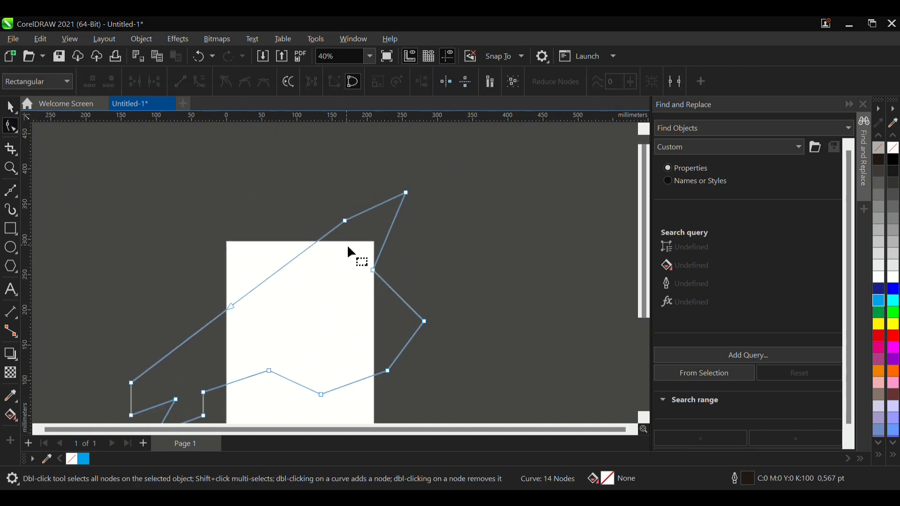
drag(406, 192, 534, 155)
key(ctrl+z)
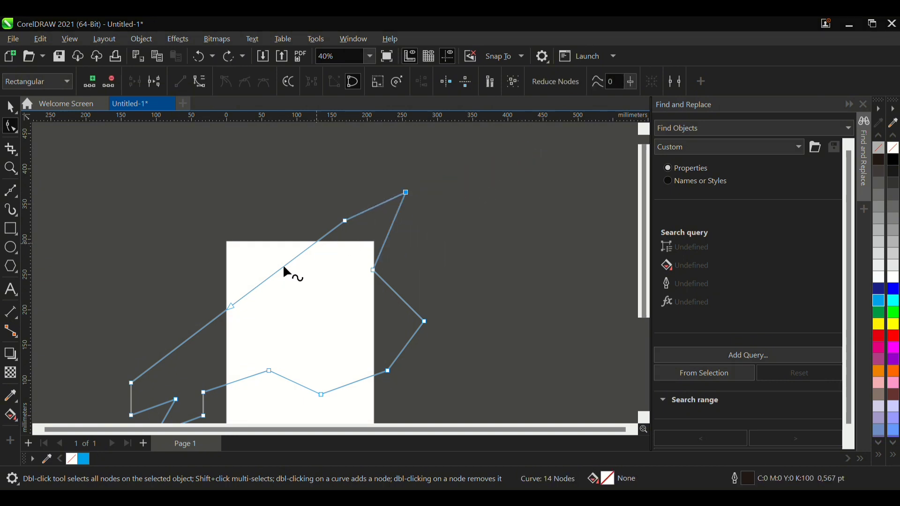
- Try bending the long diagonal segment over the page, convert it to a curve, bend it again, and undo these edits
drag(284, 268, 270, 241)
key(ctrl+z)
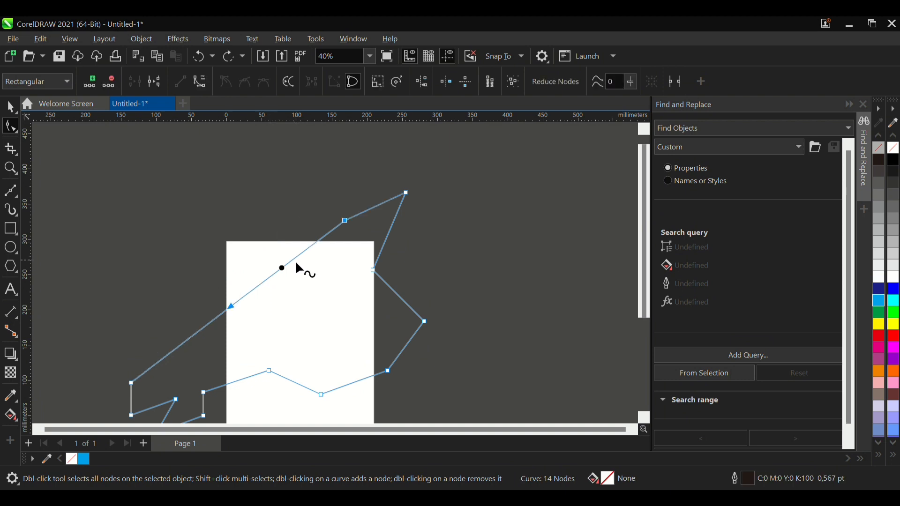
click(200, 83)
drag(288, 266, 271, 246)
key(ctrl+z)
key(ctrl+z)
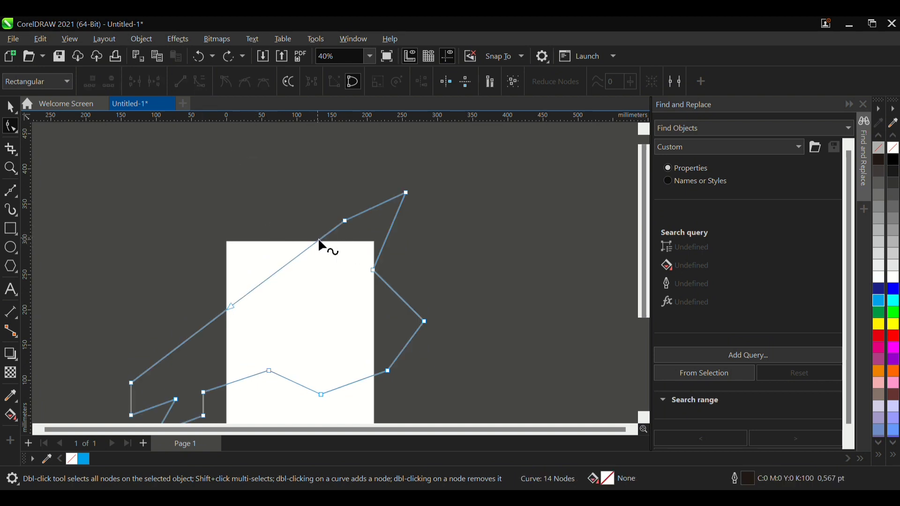
- Select the second-highest node, try bending the curve segment below it outward, and undo the bend
click(380, 204)
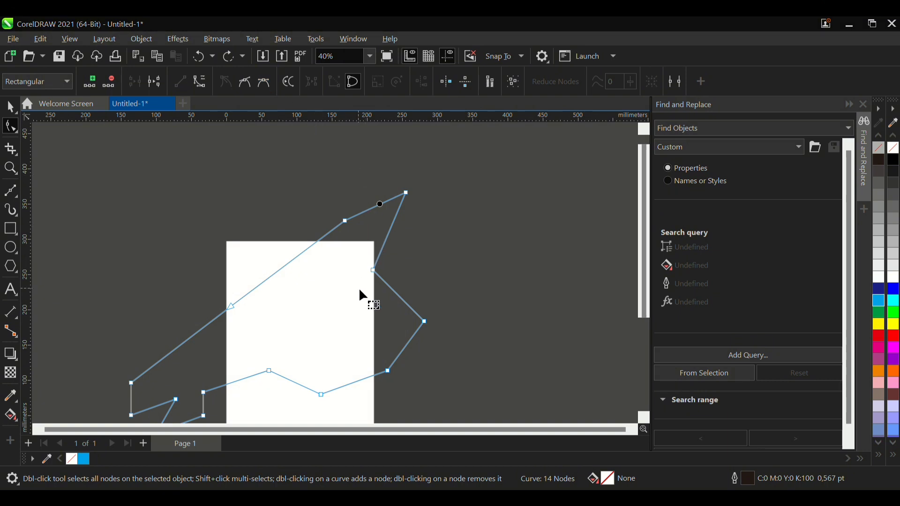
scroll(361, 290, up, 1)
drag(328, 181, 361, 229)
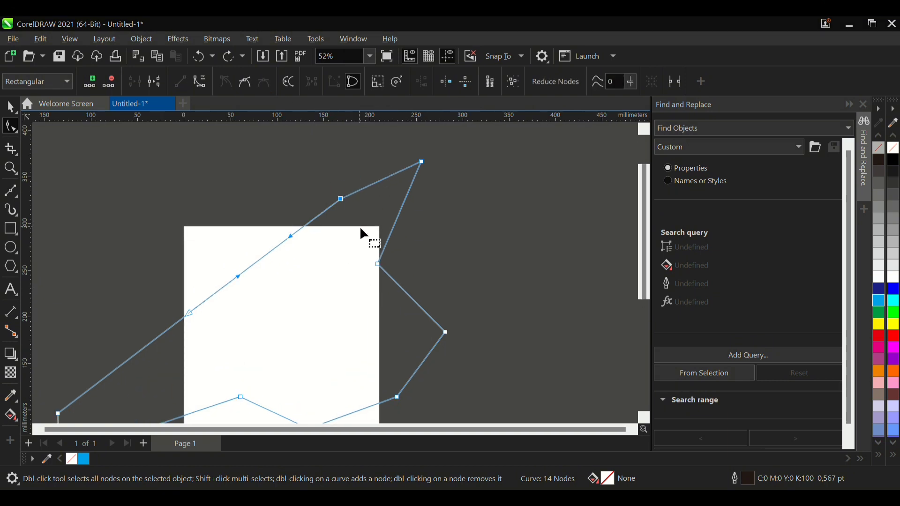
scroll(363, 233, down, 1)
scroll(257, 298, up, 1)
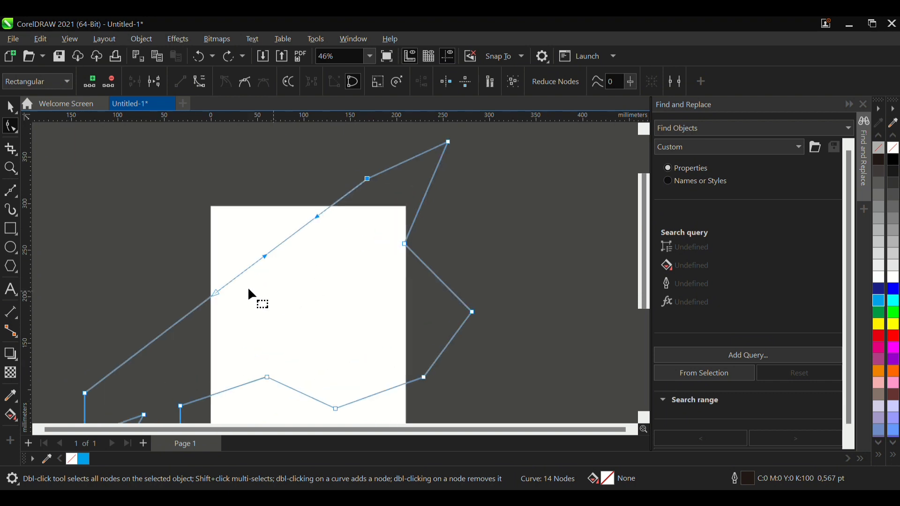
drag(234, 277, 209, 260)
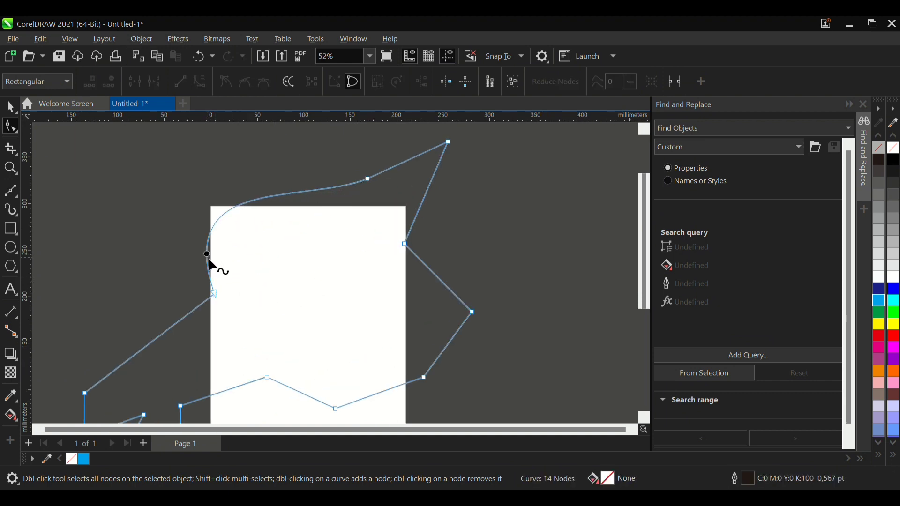
key(ctrl+z)
- Delete the node midway along the long diagonal edge, and try bending the merged segment before undoing the bend
drag(156, 211, 287, 327)
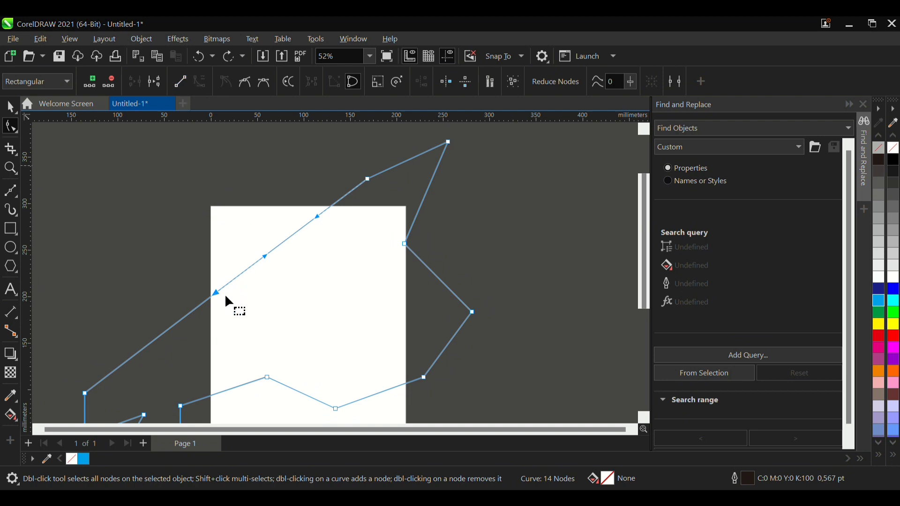
drag(215, 295, 168, 248)
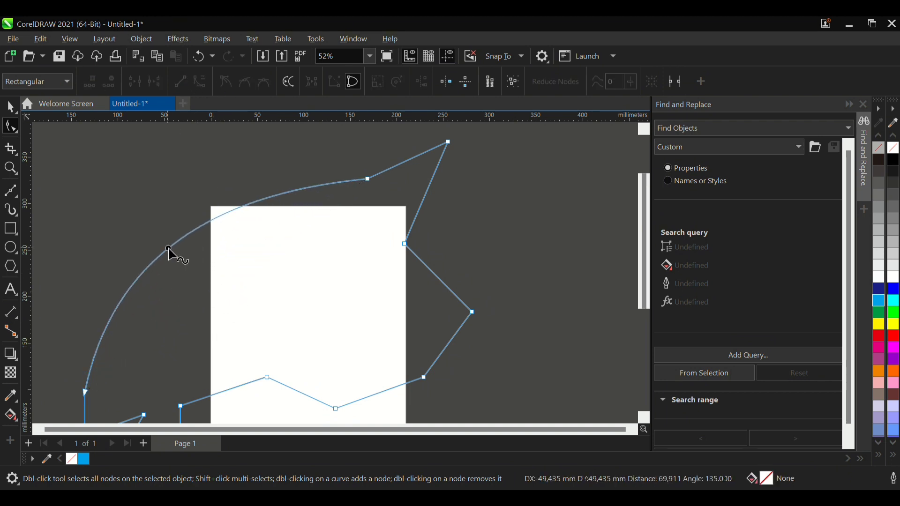
key(ctrl+z)
scroll(222, 249, down, 2)
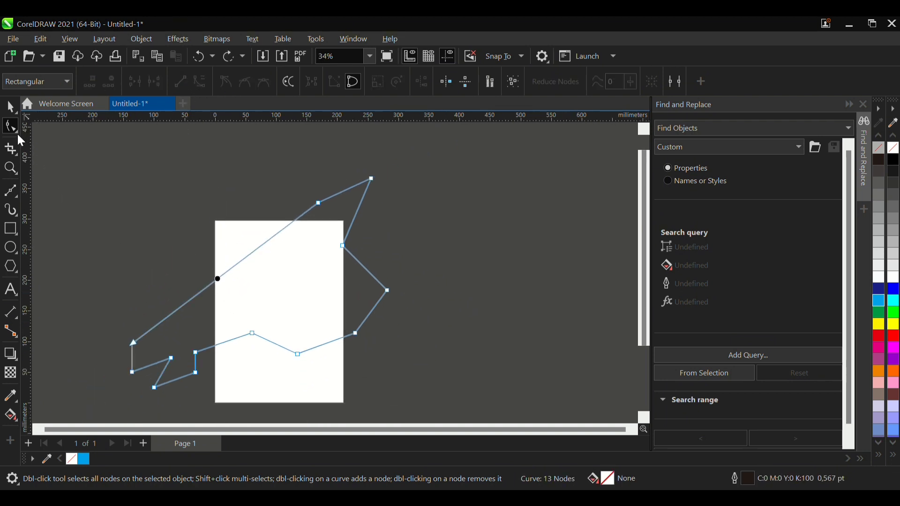
- Try the Smooth tool with a 7.0 mm nib on the long diagonal edge
click(49, 148)
scroll(241, 266, up, 2)
click(241, 267)
scroll(252, 273, up, 2)
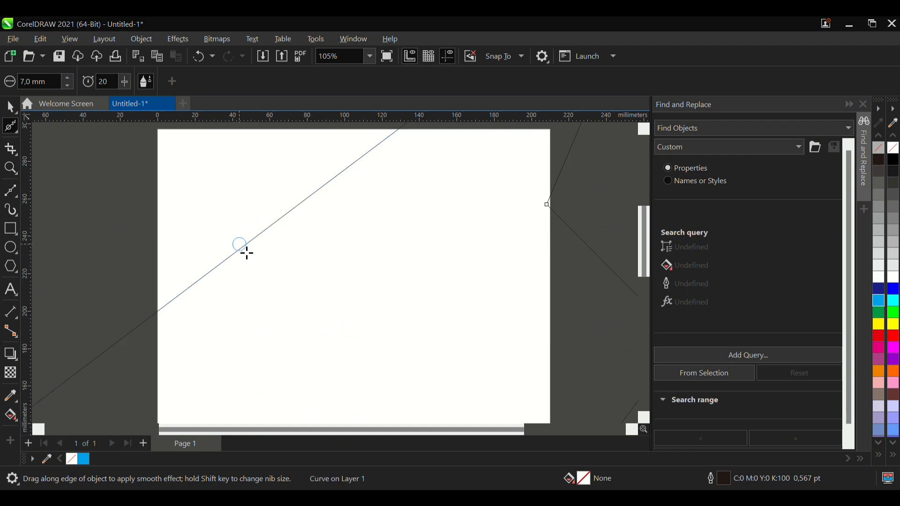
scroll(235, 281, down, 2)
scroll(222, 315, up, 1)
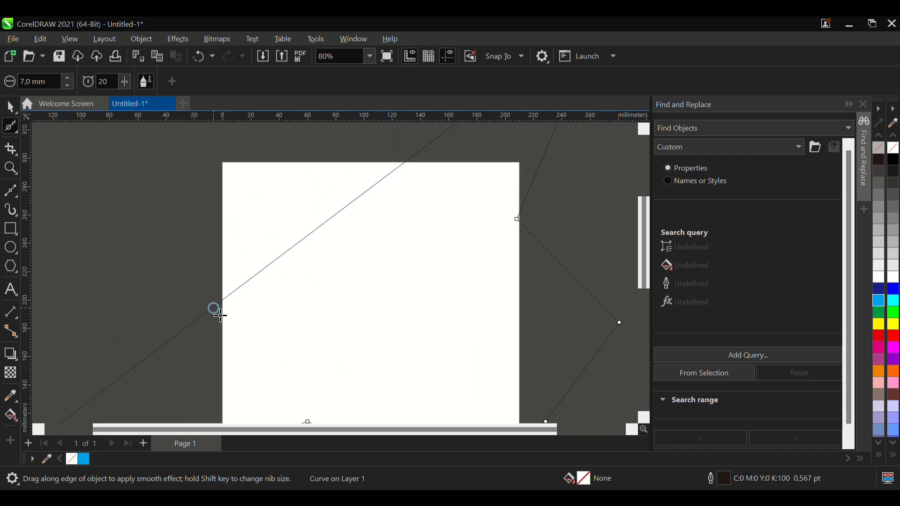
scroll(178, 342, up, 2)
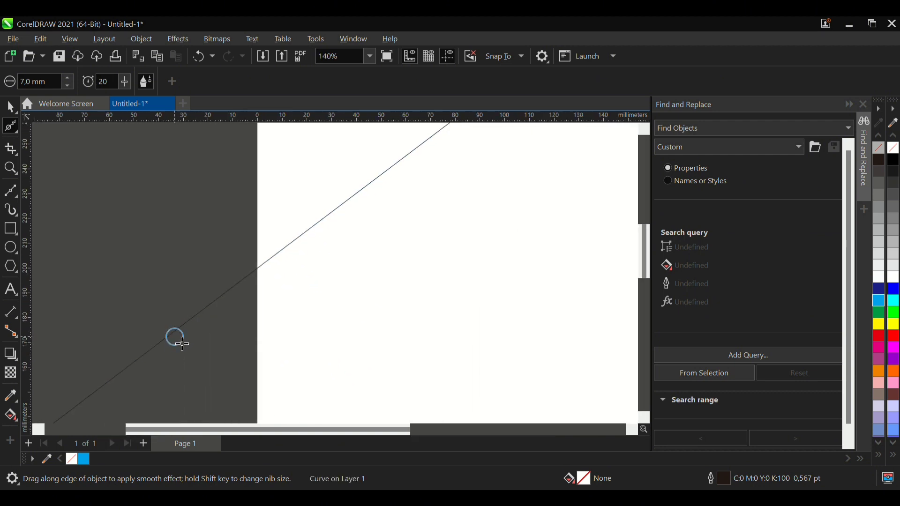
scroll(262, 314, down, 2)
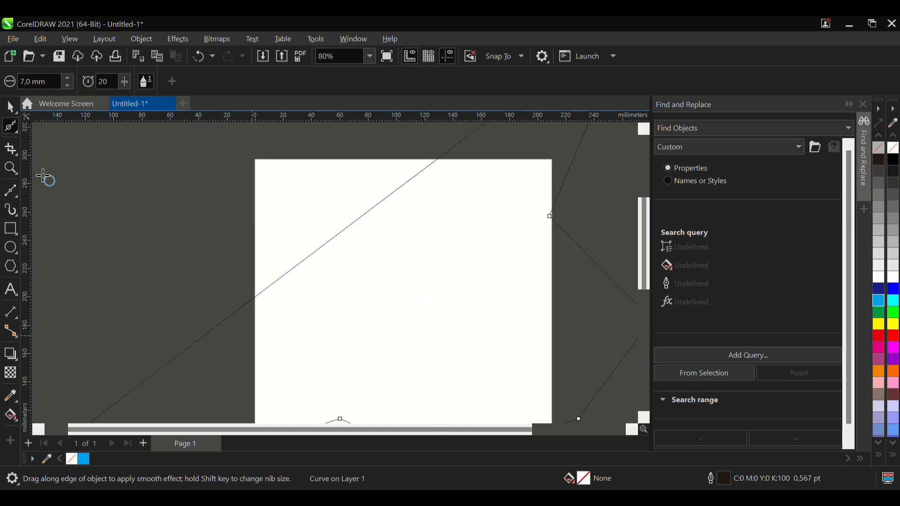
- Distort the long diagonal edge beside the page's left side into an irregular outline using the Smear tool with a 7.0 mm nib
click(44, 159)
scroll(221, 330, up, 2)
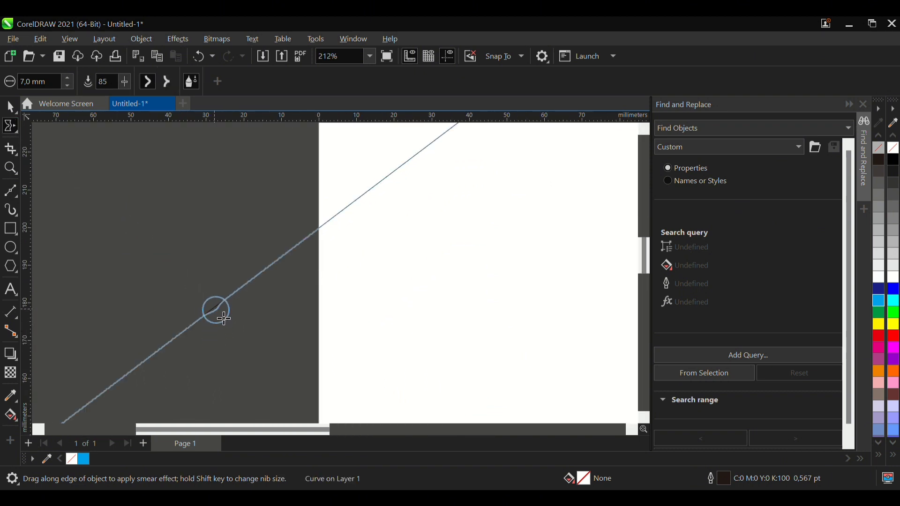
mouse_move(228, 323)
mouse_down()
mouse_move(253, 315)
mouse_move(233, 273)
mouse_move(278, 273)
mouse_move(276, 265)
mouse_move(297, 279)
mouse_move(312, 230)
mouse_up()
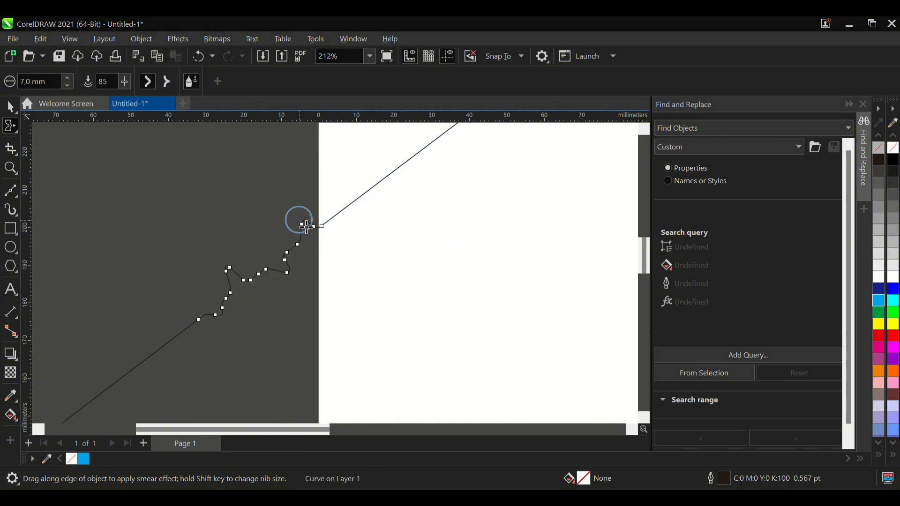
scroll(281, 338, down, 2)
mouse_move(219, 341)
mouse_down()
mouse_move(198, 323)
mouse_move(203, 317)
mouse_move(177, 346)
mouse_move(200, 377)
mouse_up()
scroll(206, 358, up, 2)
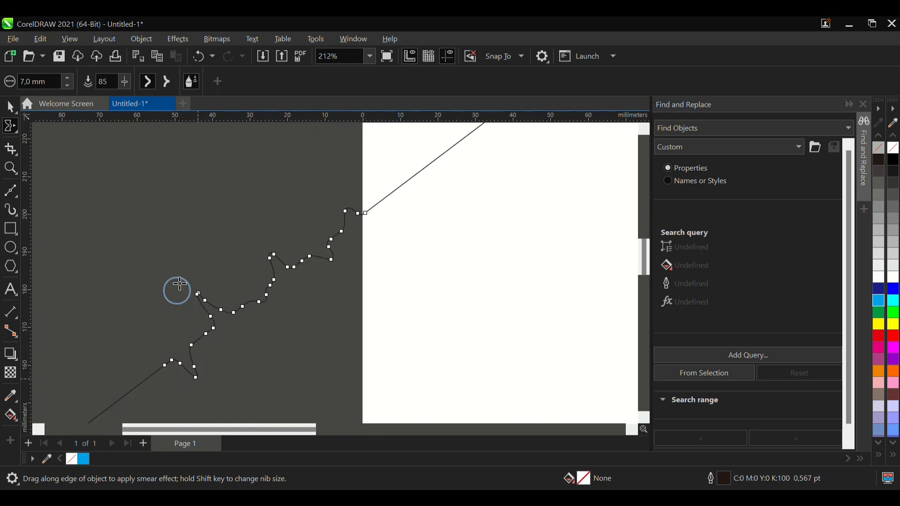
- Smooth the upper part of the irregular outline beside the page's left edge using the Smooth tool with a 7.0 mm nib
scroll(319, 326, down, 2)
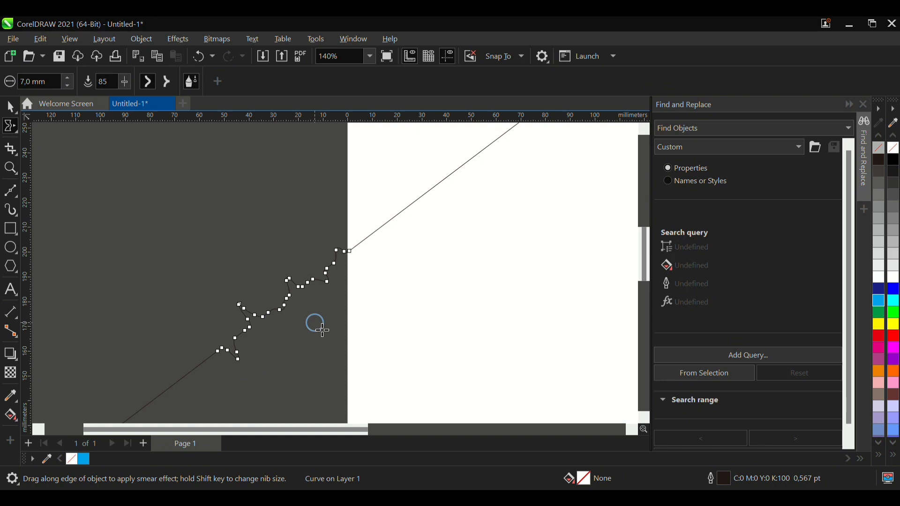
scroll(209, 288, down, 2)
scroll(282, 354, up, 2)
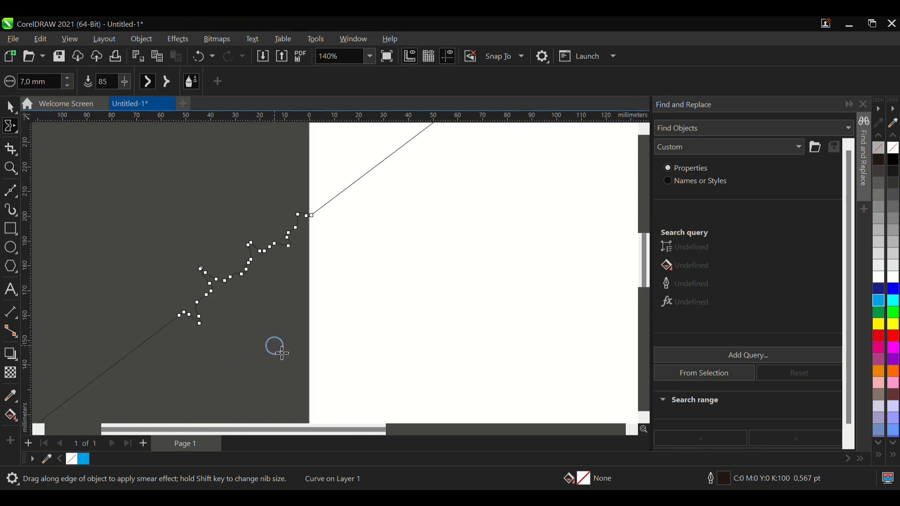
click(176, 279)
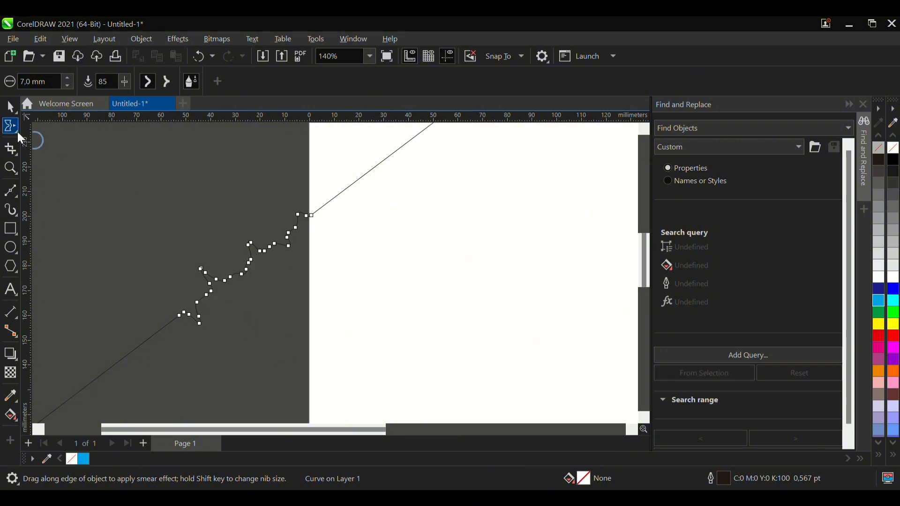
click(87, 138)
click(302, 219)
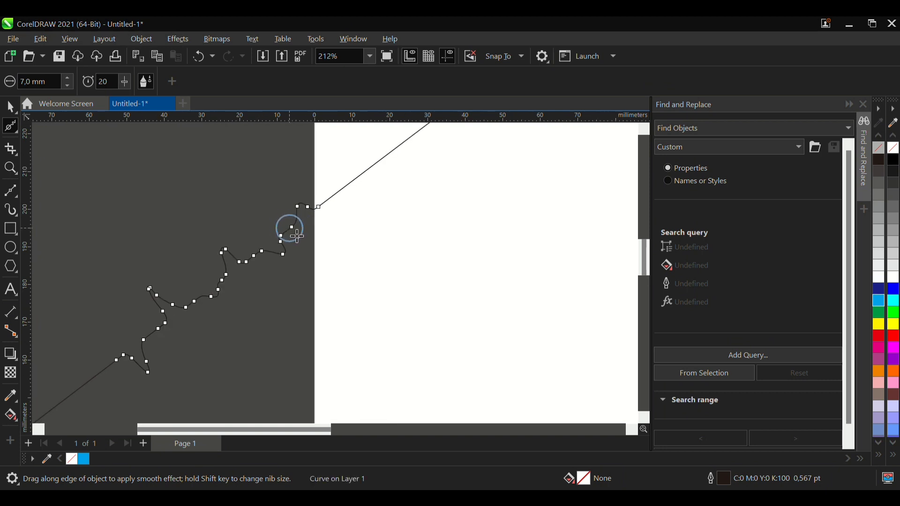
scroll(286, 235, up, 3)
drag(269, 261, 278, 261)
drag(276, 262, 270, 262)
scroll(270, 262, down, 2)
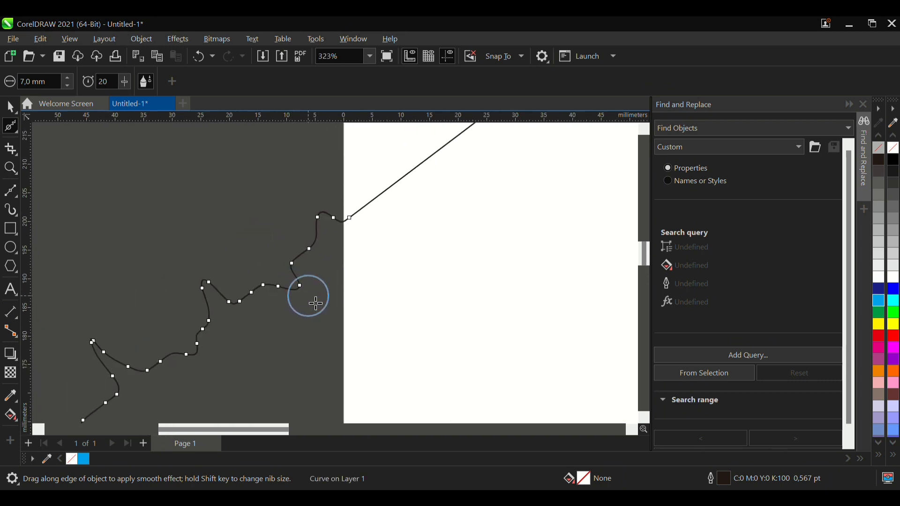
- Continue smoothing the middle and lower bumps of the irregular outline with the same Smooth nib
mouse_move(304, 292)
mouse_down()
mouse_move(287, 282)
mouse_move(268, 300)
mouse_move(204, 291)
mouse_move(215, 301)
mouse_move(269, 299)
mouse_up()
scroll(269, 299, down, 2)
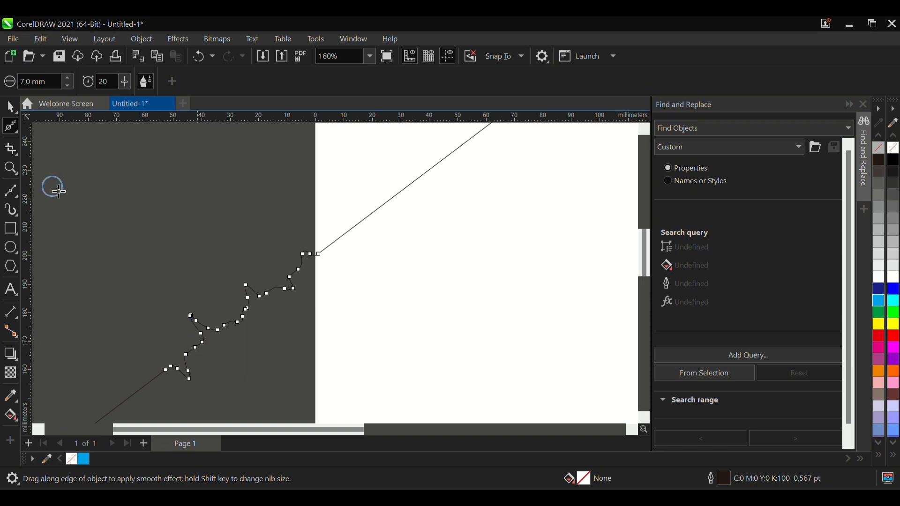
scroll(271, 270, down, 1)
mouse_move(202, 365)
mouse_down()
mouse_move(175, 353)
mouse_move(161, 383)
mouse_up()
drag(191, 352, 207, 339)
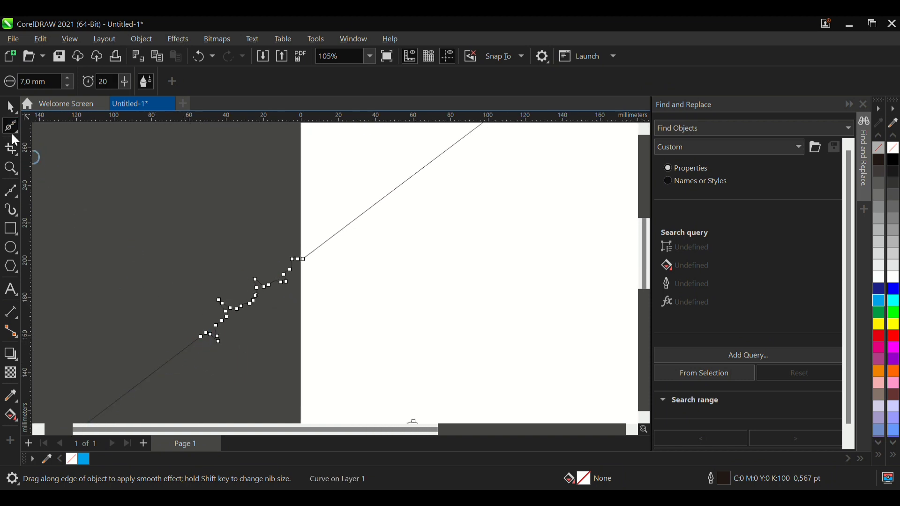
- Choose the Twirl tool, and draw a circle about 28 mm in diameter in the empty area beside the page
click(85, 176)
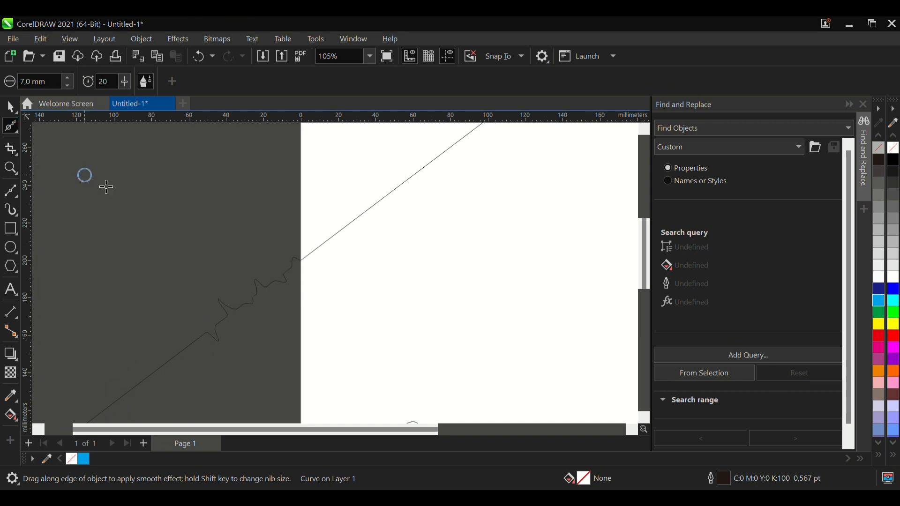
scroll(287, 255, down, 2)
scroll(212, 214, up, 2)
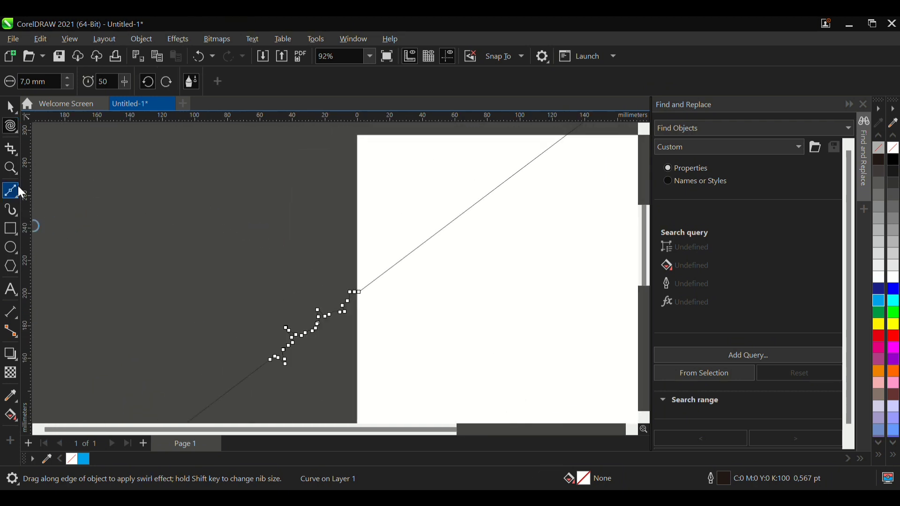
click(11, 247)
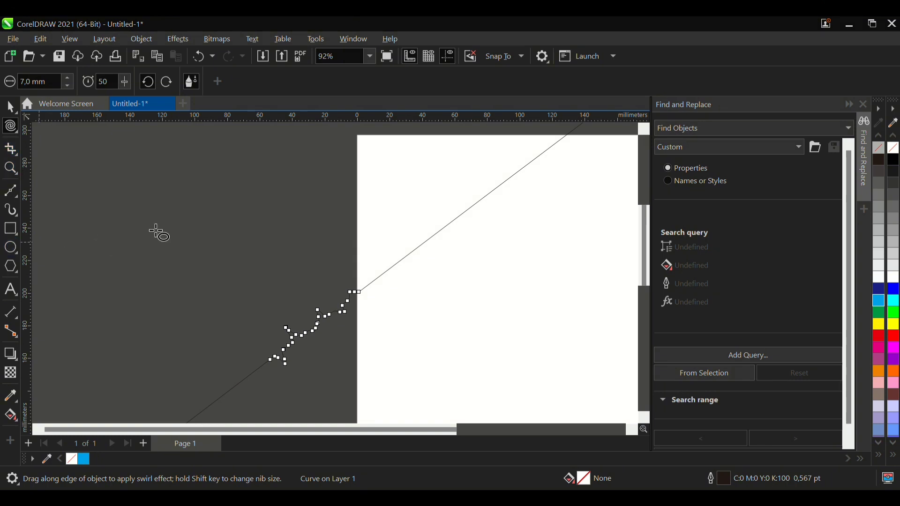
drag(150, 224, 196, 270)
click(10, 107)
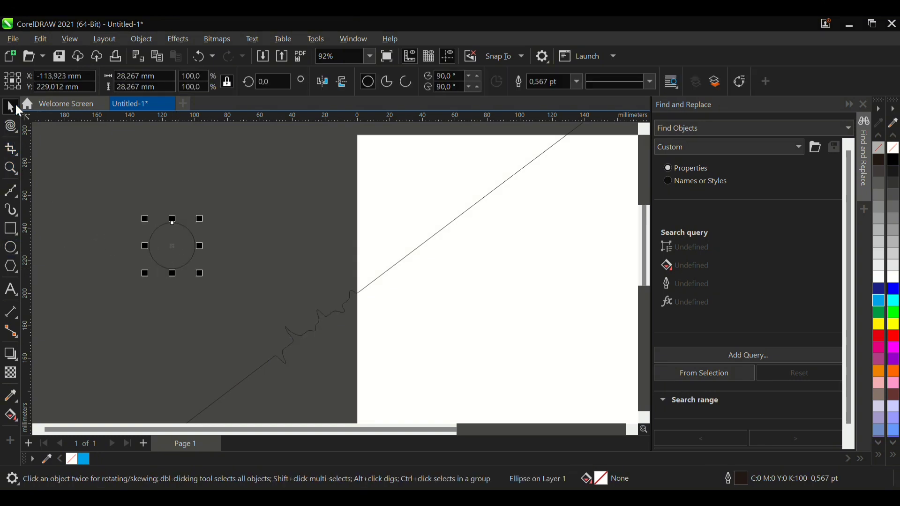
- Convert the circle to curves and shrink it around its center to about 10 mm in diameter
scroll(145, 225, up, 1)
click(180, 252)
click(178, 252)
key(ctrl+q)
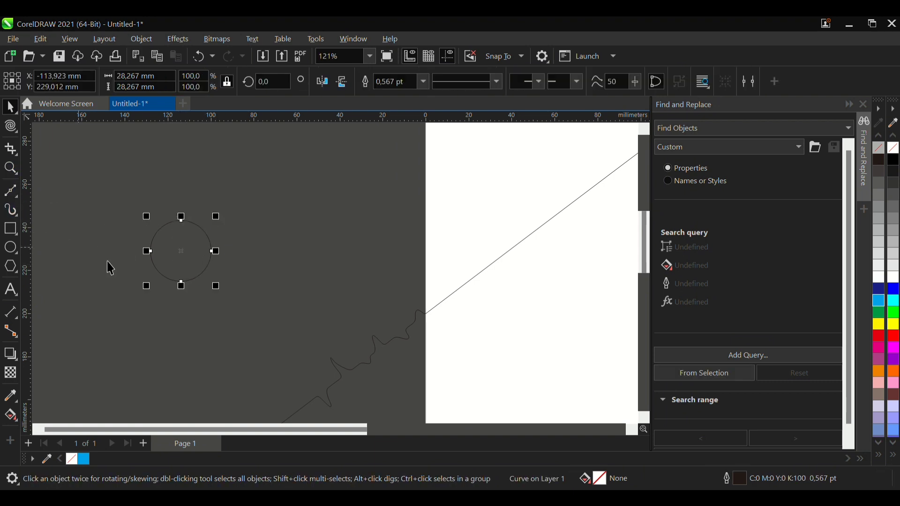
drag(217, 286, 197, 282)
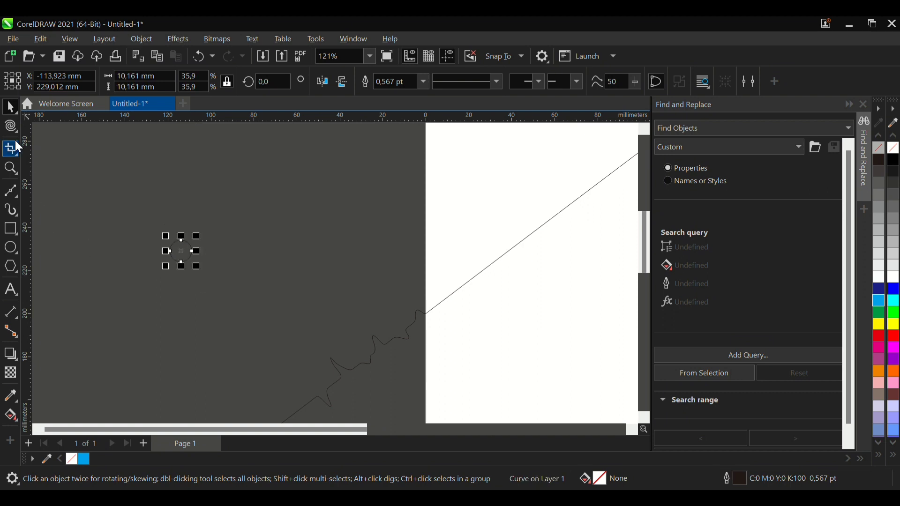
- Twist the small circle into a swirling ornament using the Twirl tool with a 7.0 mm nib and a rate of 50
click(10, 126)
scroll(181, 252, up, 2)
mouse_move(179, 253)
mouse_down()
mouse_move(192, 247)
mouse_move(187, 264)
mouse_move(206, 259)
mouse_move(202, 281)
mouse_up()
scroll(195, 245, up, 4)
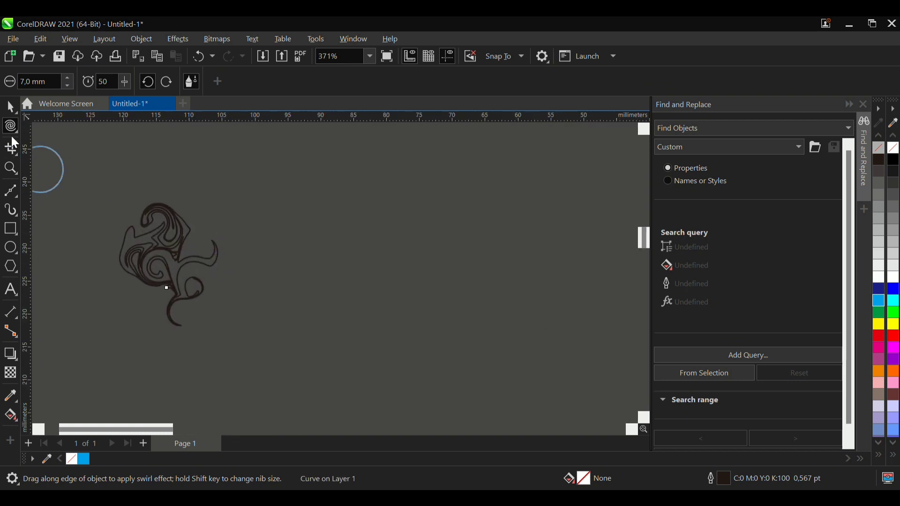
- Select the swirl ornament and enlarge it proportionally around its center to about 46 × 57 mm
click(10, 110)
scroll(265, 311, down, 2)
drag(244, 248, 364, 183)
- Fill the swirl ornament with cyan (C:100 M:0 Y:0 K:0) and set its outline width to None
click(882, 303)
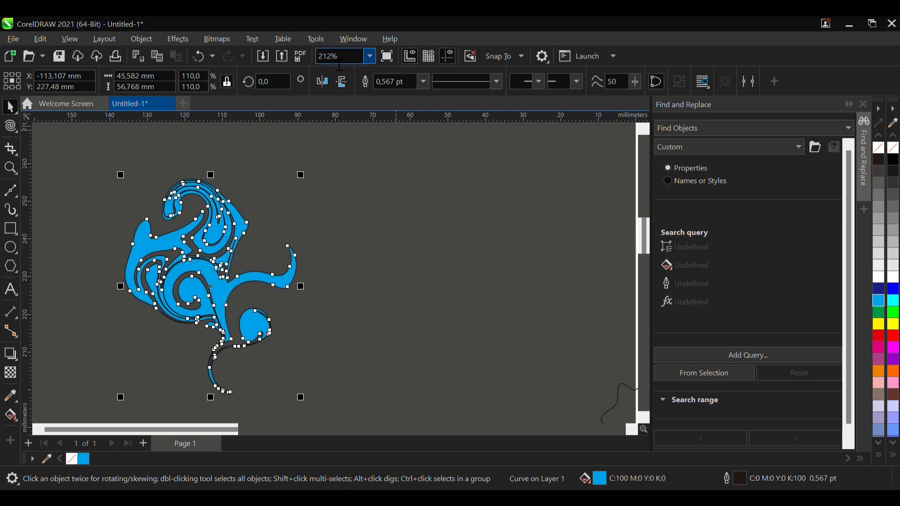
click(427, 83)
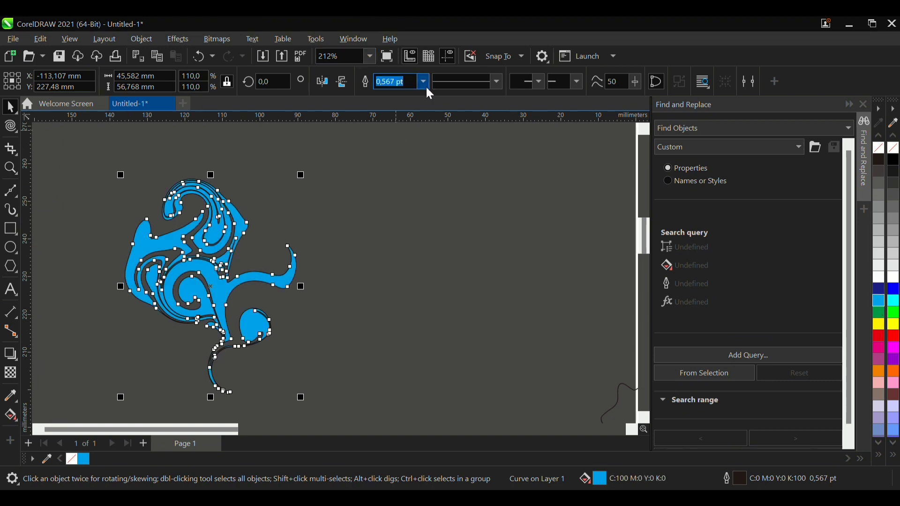
click(420, 94)
- Move the cyan swirl farther from the page and enlarge it proportionally to about 158 × 197 mm
scroll(272, 260, down, 2)
drag(289, 208, 349, 134)
drag(324, 274, 217, 293)
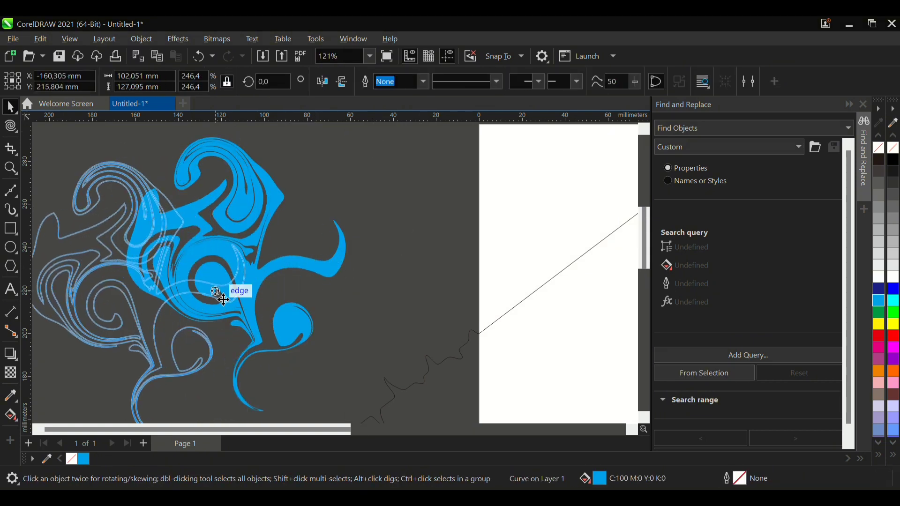
scroll(217, 292, down, 2)
drag(267, 226, 312, 179)
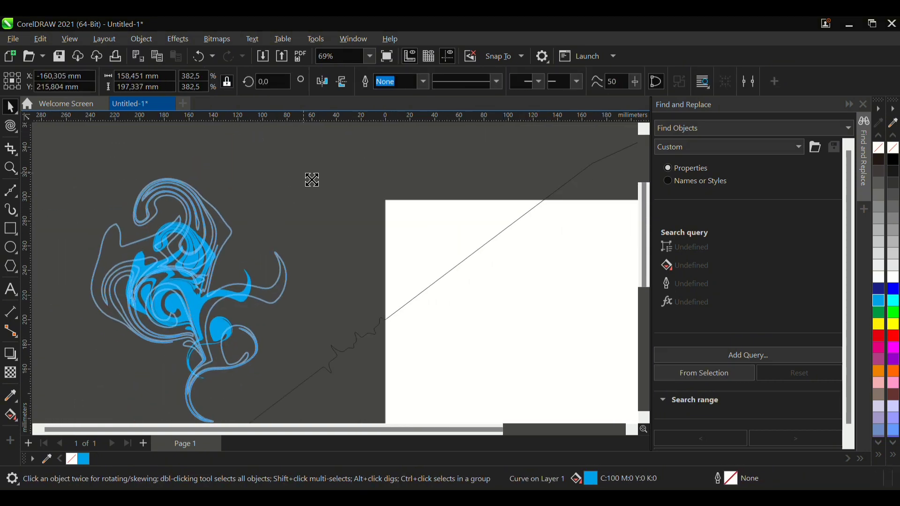
click(340, 235)
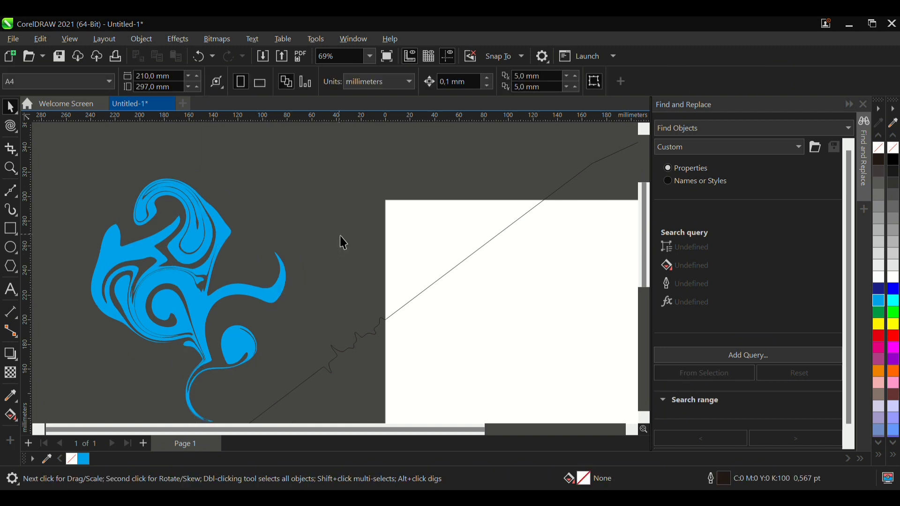
- Attract the diagonal line inside the page with the Attract and Repel tool, using a 7.0 mm nib and a rate of 20
click(240, 288)
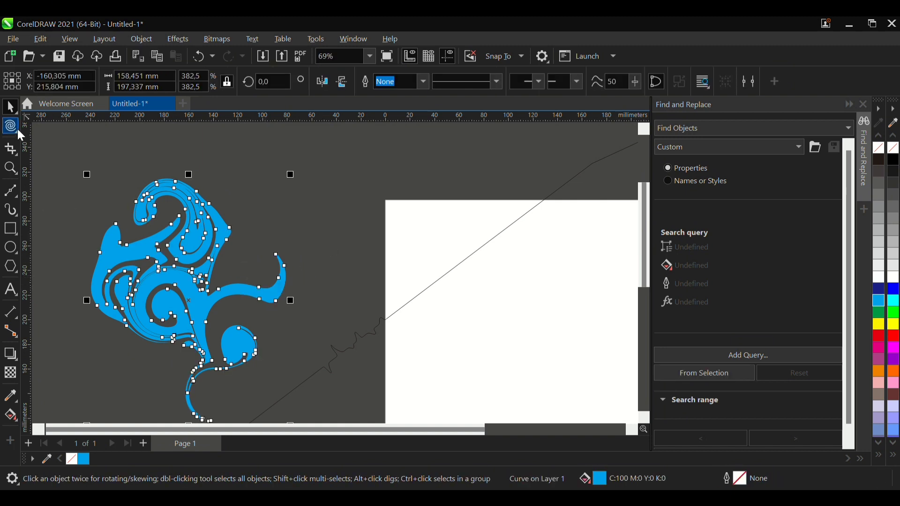
click(67, 191)
scroll(438, 295, up, 1)
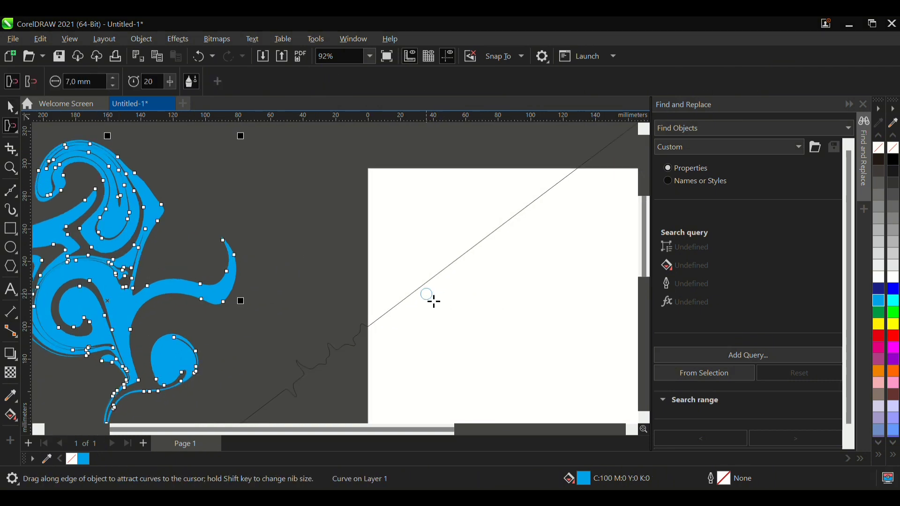
click(415, 291)
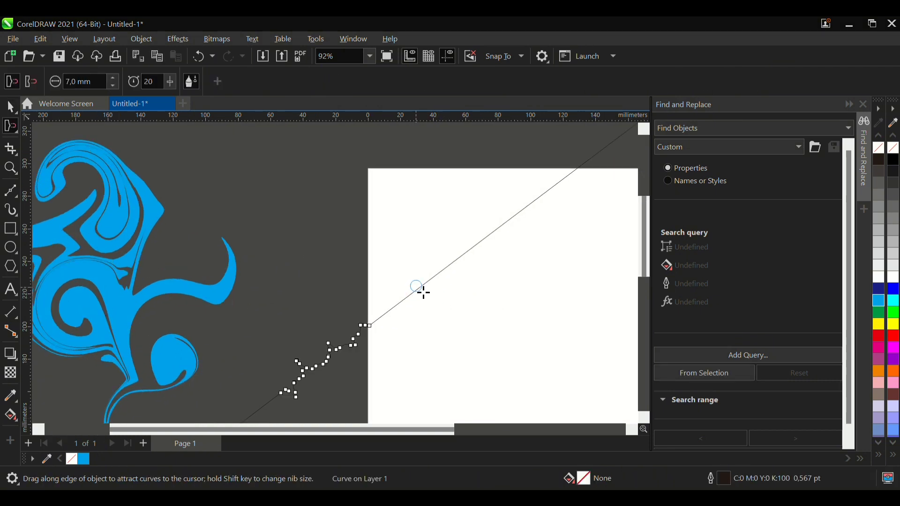
scroll(435, 291, up, 4)
drag(400, 285, 353, 310)
- Pull the curve just outside the page's left edge outward into a narrow spike by attracting it with the 7.0 mm nib
mouse_move(233, 381)
mouse_down()
mouse_move(213, 392)
mouse_move(206, 377)
mouse_move(217, 395)
mouse_move(233, 370)
mouse_move(208, 391)
mouse_move(193, 389)
mouse_move(222, 395)
mouse_move(221, 385)
mouse_move(186, 396)
mouse_move(236, 371)
mouse_move(211, 396)
mouse_up()
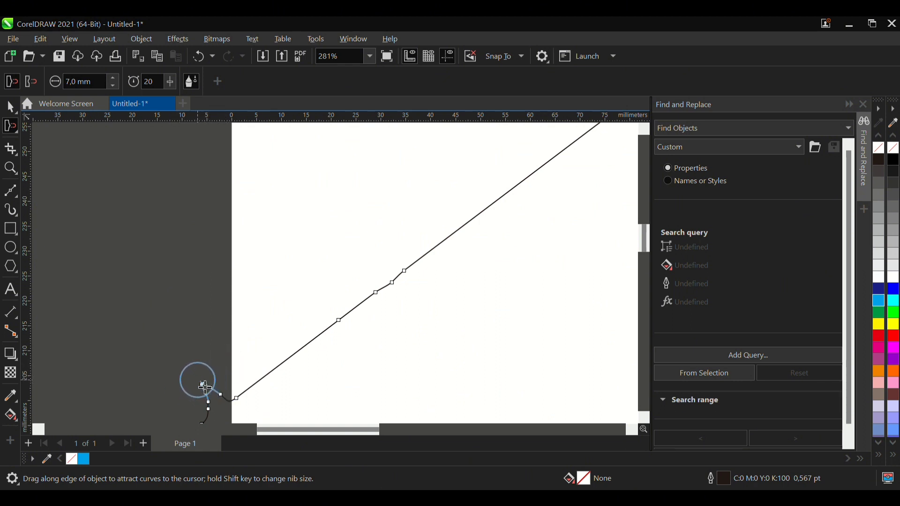
drag(218, 360, 204, 386)
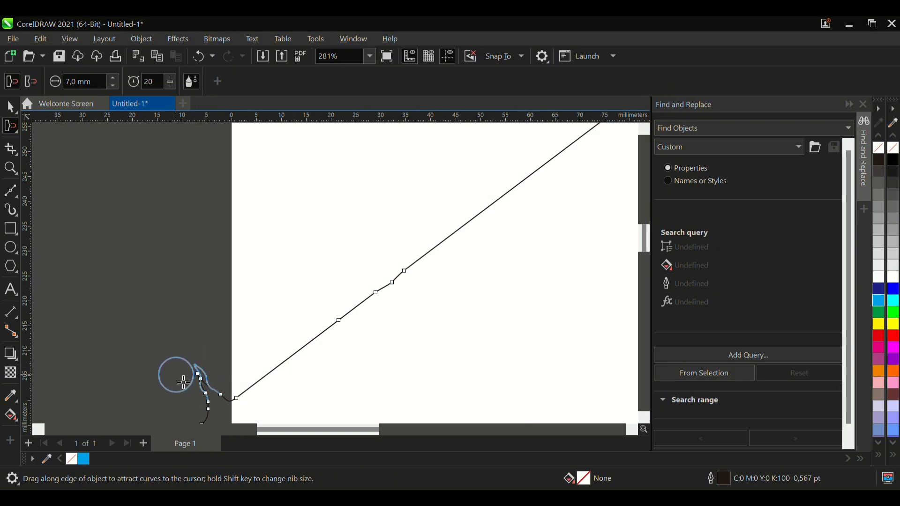
scroll(187, 381, up, 4)
mouse_move(201, 372)
mouse_down()
mouse_move(195, 366)
mouse_move(159, 386)
mouse_move(163, 396)
mouse_move(152, 393)
mouse_move(137, 370)
mouse_move(151, 341)
mouse_up()
scroll(220, 323, down, 3)
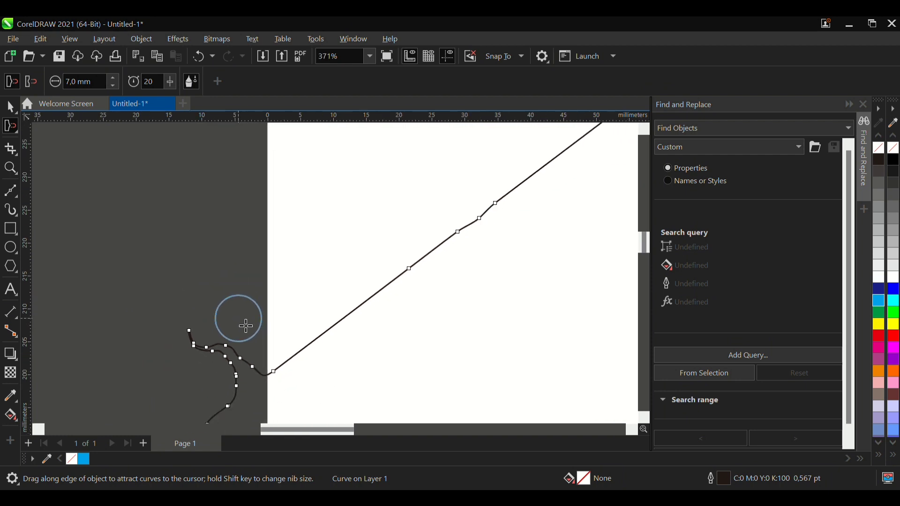
- Attract the next peak farther down the irregular outline outward into a second narrow spike
scroll(238, 319, down, 4)
scroll(164, 400, up, 4)
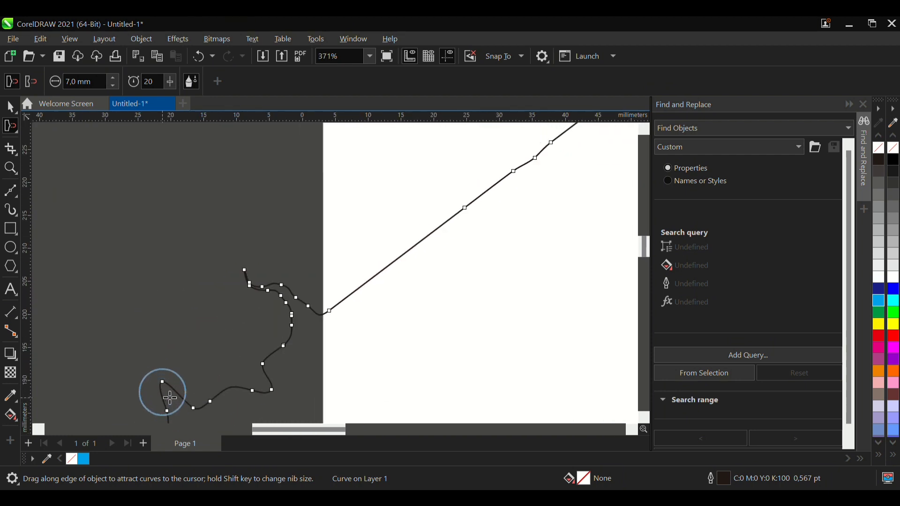
mouse_move(162, 376)
mouse_down()
mouse_move(130, 383)
mouse_move(156, 358)
mouse_move(145, 348)
mouse_move(138, 363)
mouse_move(125, 361)
mouse_move(133, 338)
mouse_up()
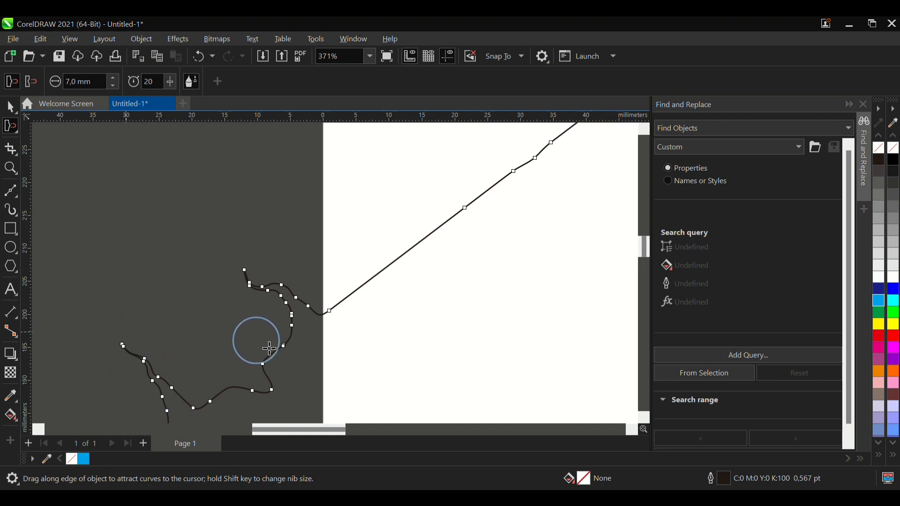
- Switch to repel mode and push the curve apart where the diagonal line crosses the page's left edge
scroll(276, 351, down, 1)
click(30, 82)
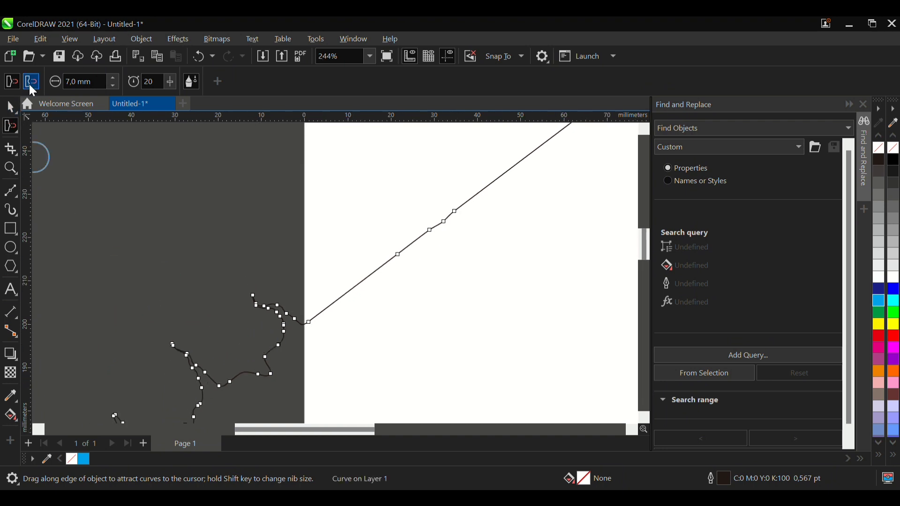
click(11, 81)
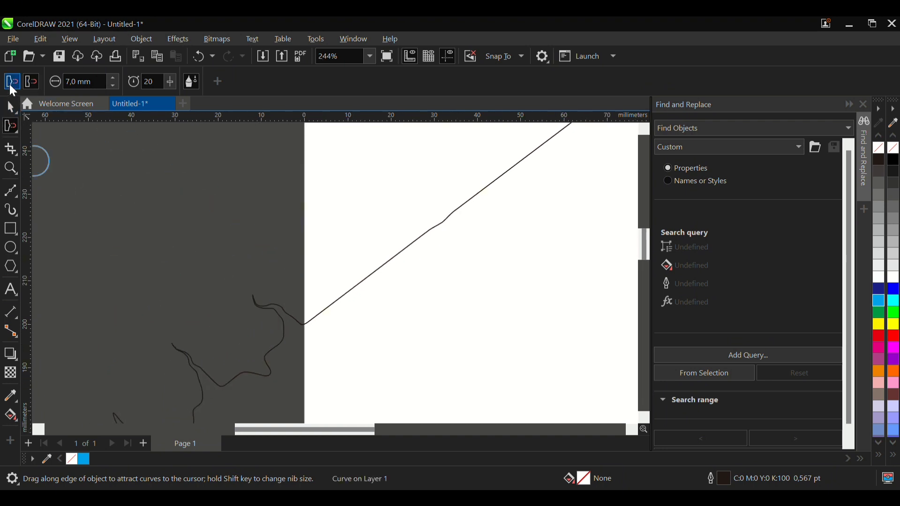
mouse_move(313, 351)
mouse_down()
mouse_move(312, 317)
mouse_move(308, 346)
mouse_up()
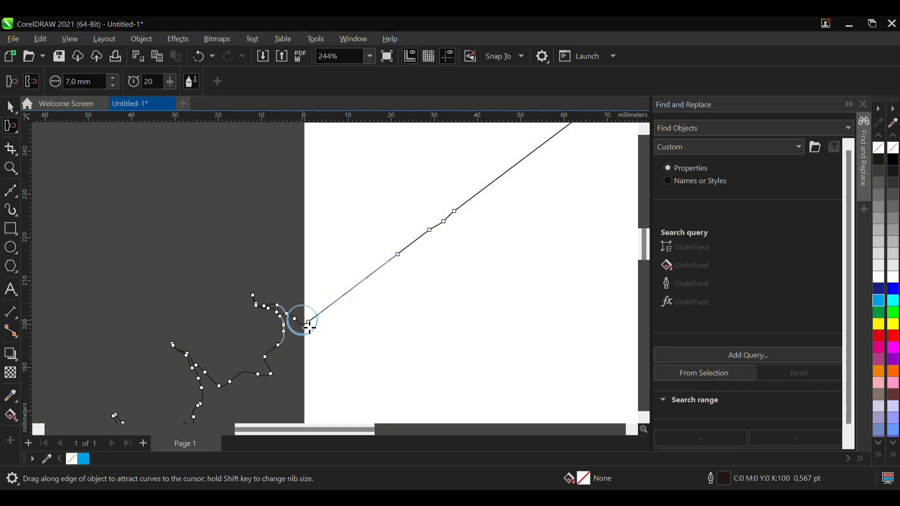
drag(309, 323, 309, 320)
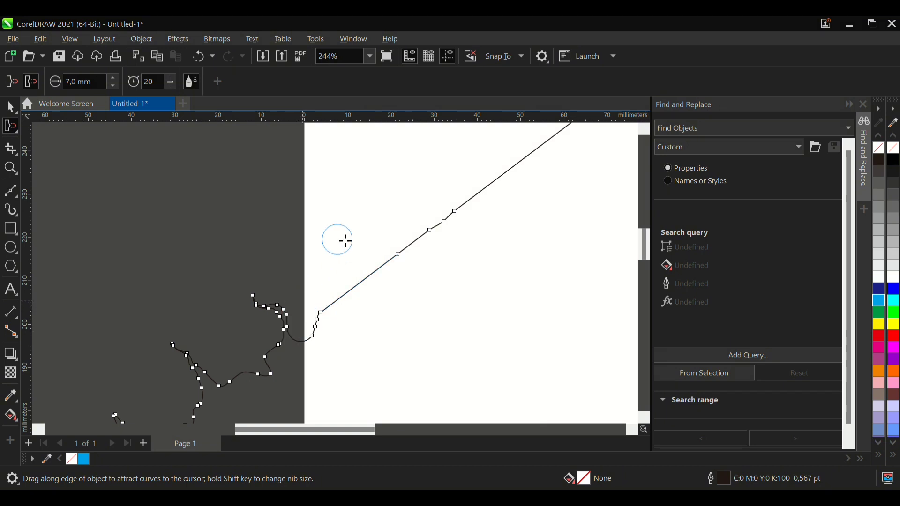
- Pull several thin finger-like protrusions out of the irregular outline with the Smudge tool, using a 1.0 mm nib and 45.0° tilt
scroll(281, 285, down, 2)
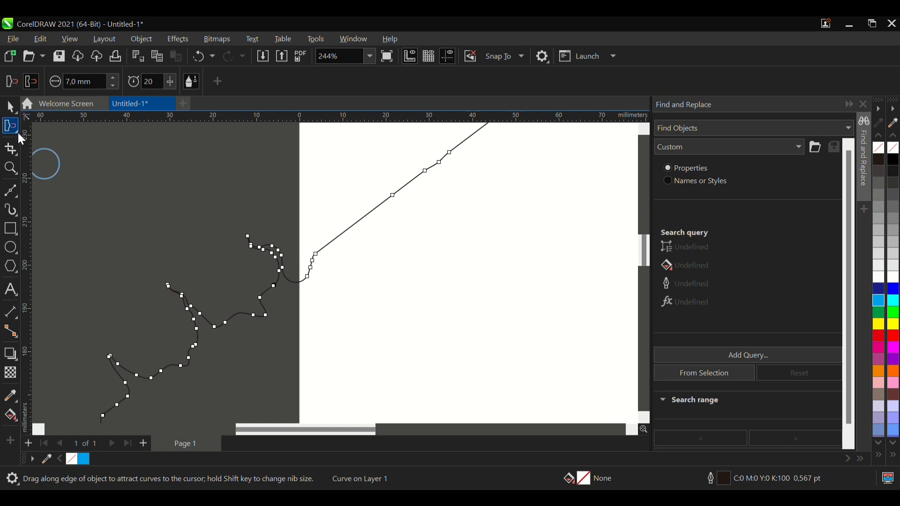
scroll(235, 249, down, 4)
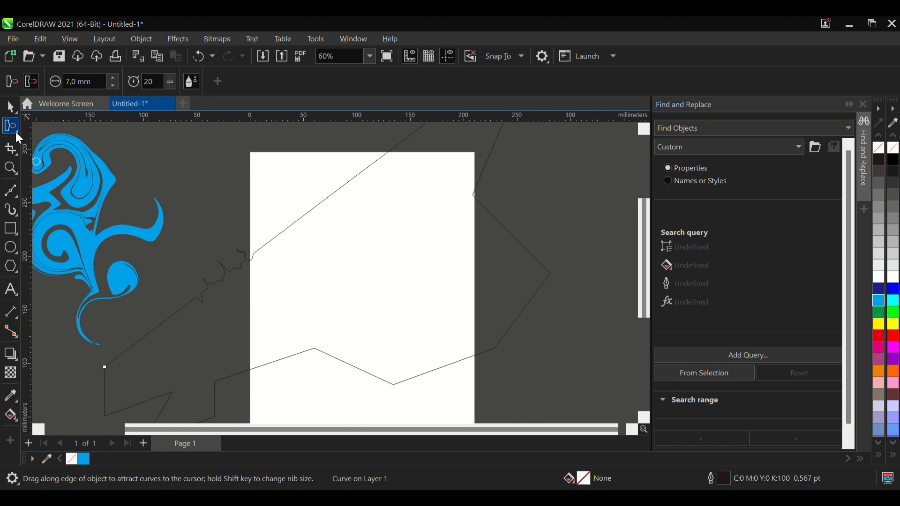
click(77, 206)
scroll(205, 287, up, 8)
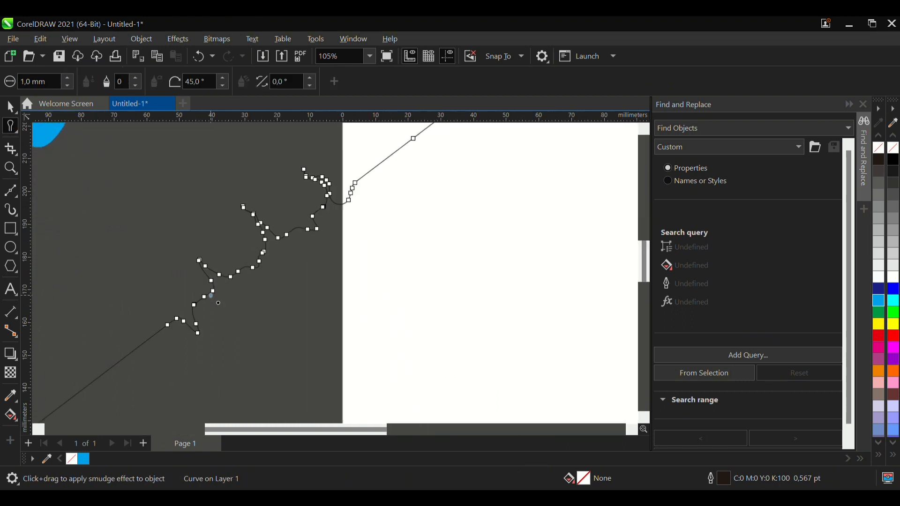
scroll(199, 274, up, 2)
drag(191, 274, 234, 236)
mouse_move(235, 280)
mouse_down()
mouse_move(235, 253)
mouse_move(244, 245)
mouse_up()
drag(197, 279, 134, 253)
drag(186, 271, 179, 226)
scroll(193, 277, up, 3)
drag(194, 256, 184, 213)
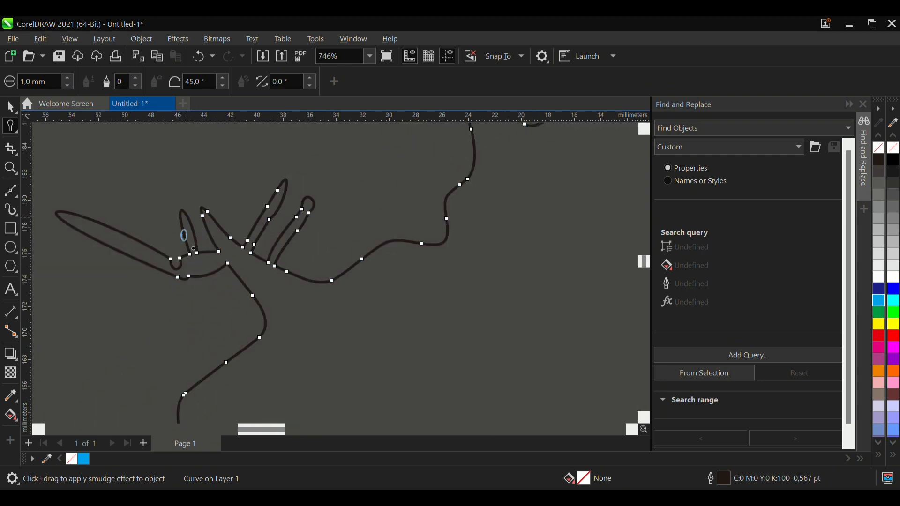
- Smudge more thin spikes out of the irregular outline's far-left end, including two long ones pointing upward
mouse_move(189, 273)
mouse_down()
mouse_move(192, 300)
mouse_move(208, 261)
mouse_move(201, 284)
mouse_up()
drag(136, 256, 84, 280)
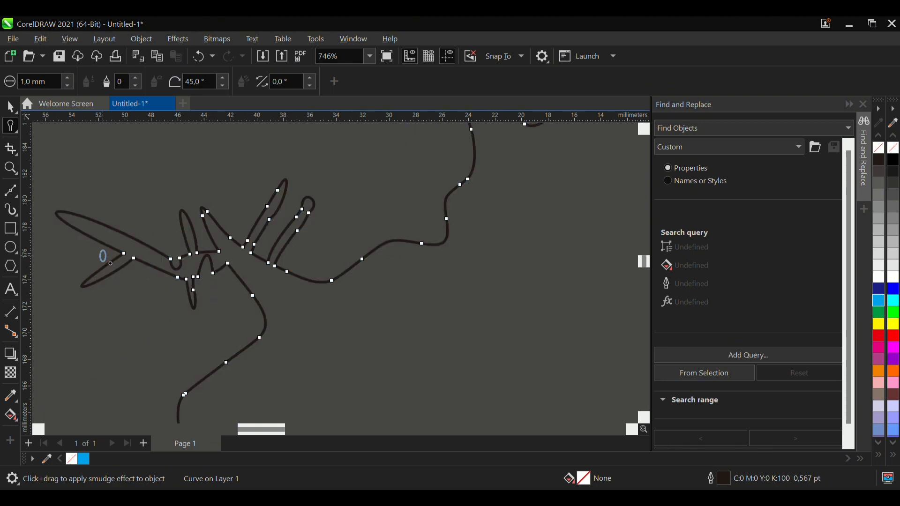
mouse_move(131, 257)
mouse_down()
mouse_move(74, 247)
mouse_move(83, 251)
mouse_up()
mouse_move(127, 237)
mouse_down()
mouse_move(155, 178)
mouse_move(189, 142)
mouse_up()
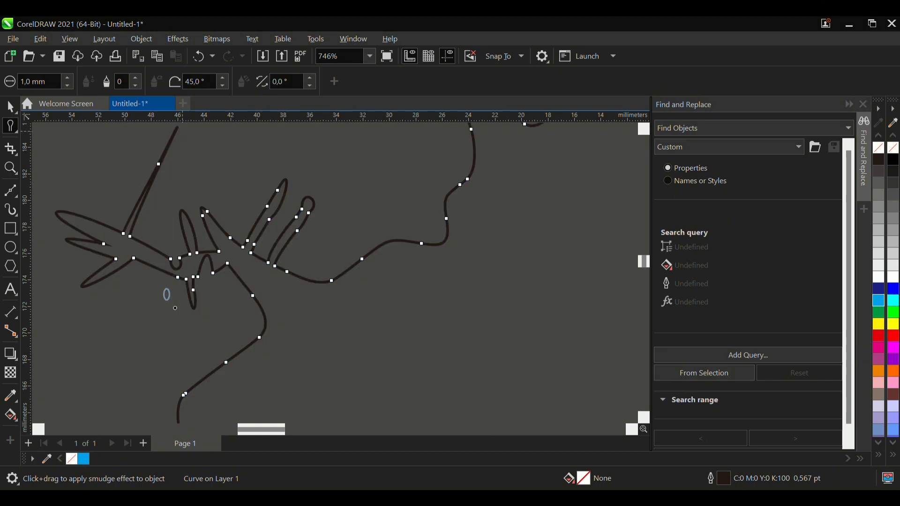
scroll(167, 277, down, 3)
drag(106, 131, 108, 127)
scroll(174, 309, down, 2)
scroll(132, 258, up, 2)
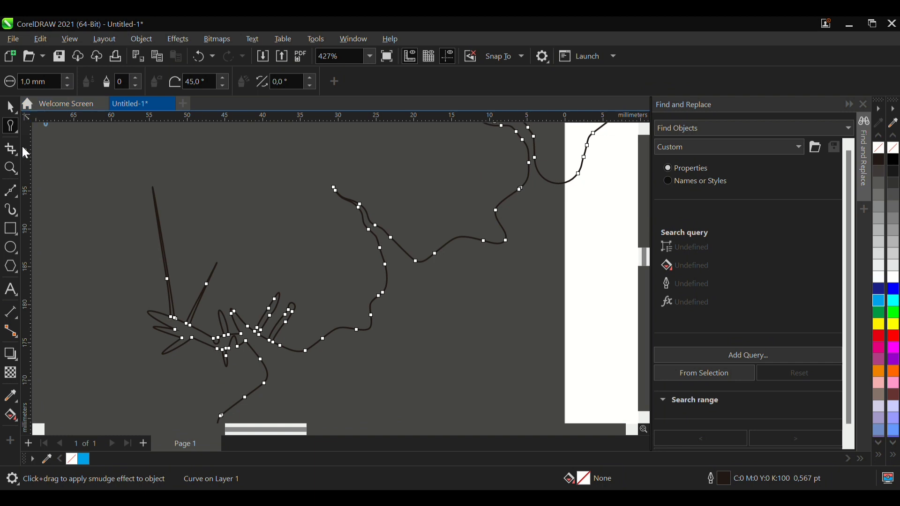
- Roughen the diagonal line and the adjoining curve into jagged teeth with the Roughen tool, using a 1.0 mm nib, spike frequency 1 and 45.0° tilt
click(91, 222)
scroll(217, 365, up, 3)
drag(175, 314, 205, 314)
mouse_move(346, 364)
mouse_down()
mouse_move(332, 379)
mouse_move(350, 402)
mouse_move(326, 400)
mouse_move(253, 354)
mouse_up()
scroll(366, 391, up, 3)
scroll(324, 400, down, 3)
scroll(316, 399, up, 5)
drag(229, 397, 232, 401)
scroll(232, 402, down, 5)
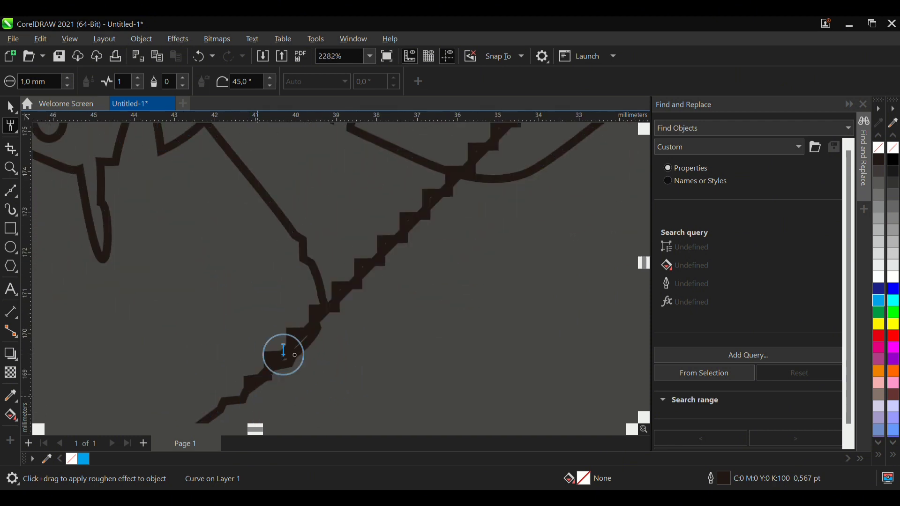
- Roughen the curve segment just below the lower end of the jagged diagonal line
scroll(283, 328, down, 5)
scroll(282, 375, up, 4)
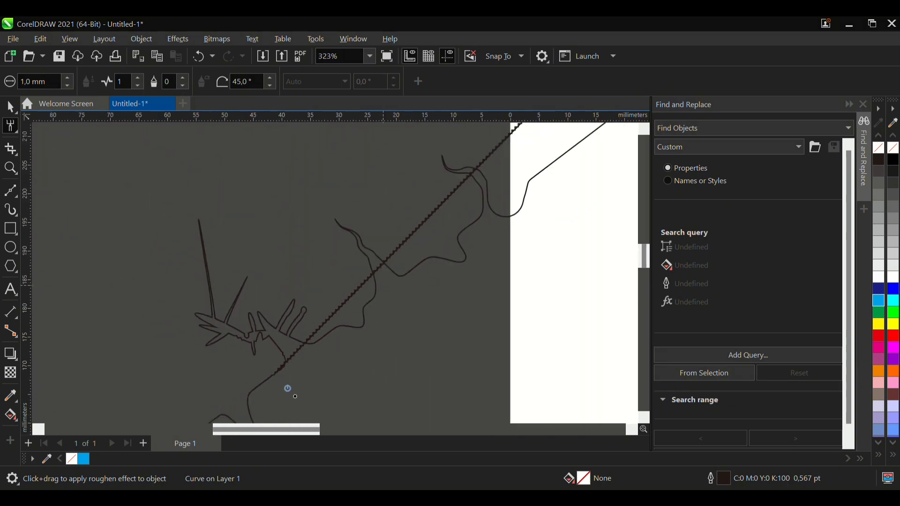
scroll(281, 245, up, 2)
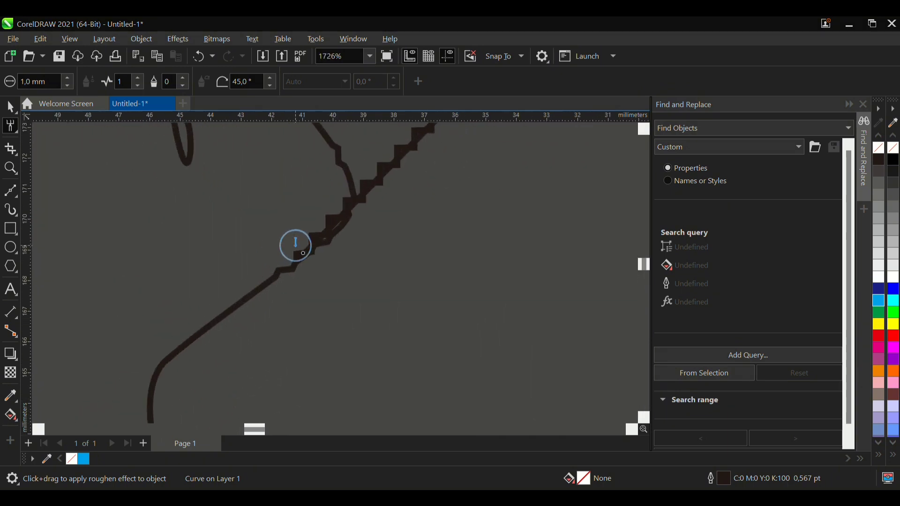
drag(303, 243, 311, 222)
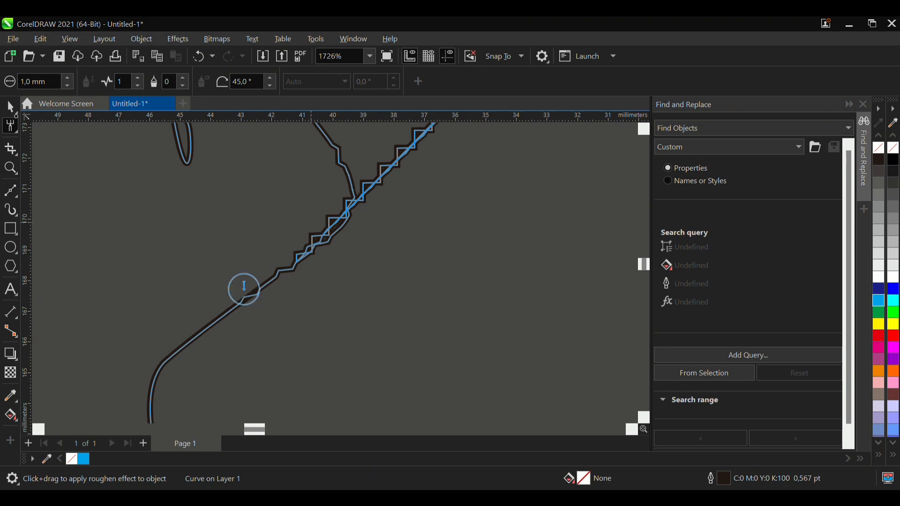
drag(244, 286, 241, 299)
scroll(286, 279, down, 3)
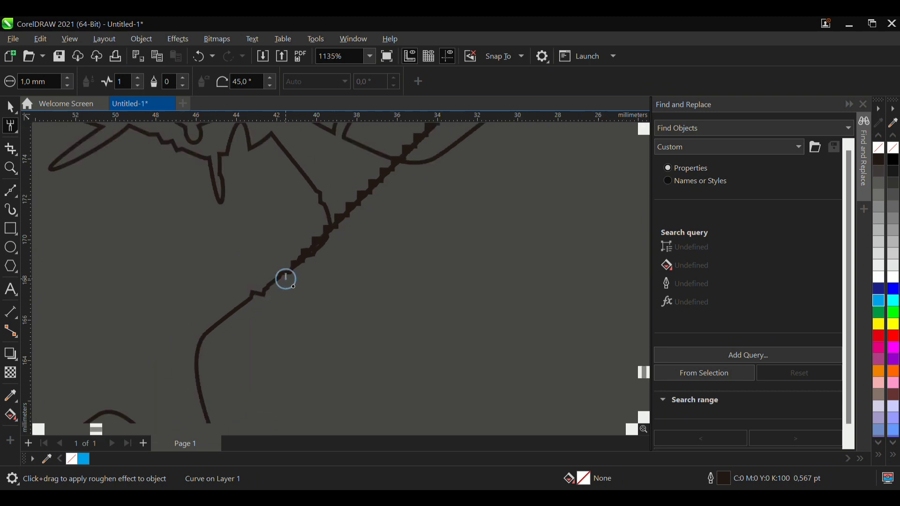
- Examine the roughened teeth along the diagonal line from the spiky outline up past the page's top edge
scroll(394, 150, up, 2)
scroll(372, 253, down, 5)
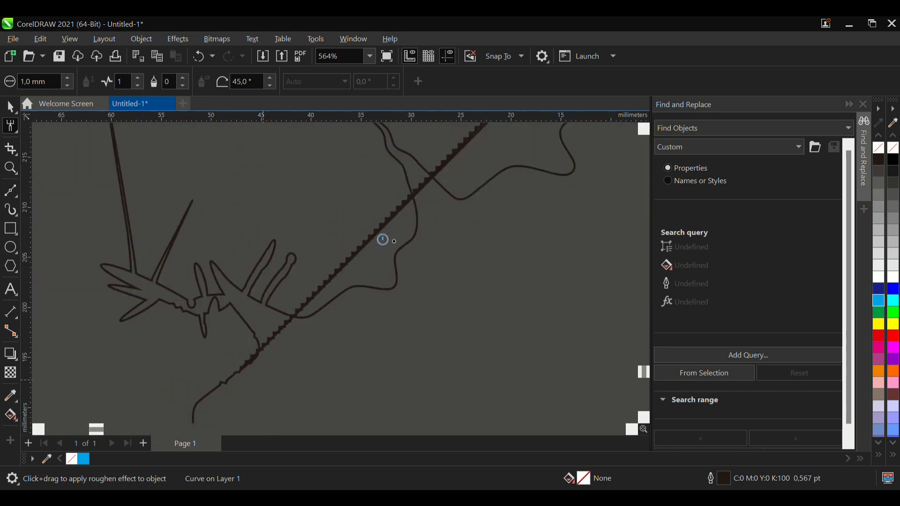
scroll(477, 205, down, 4)
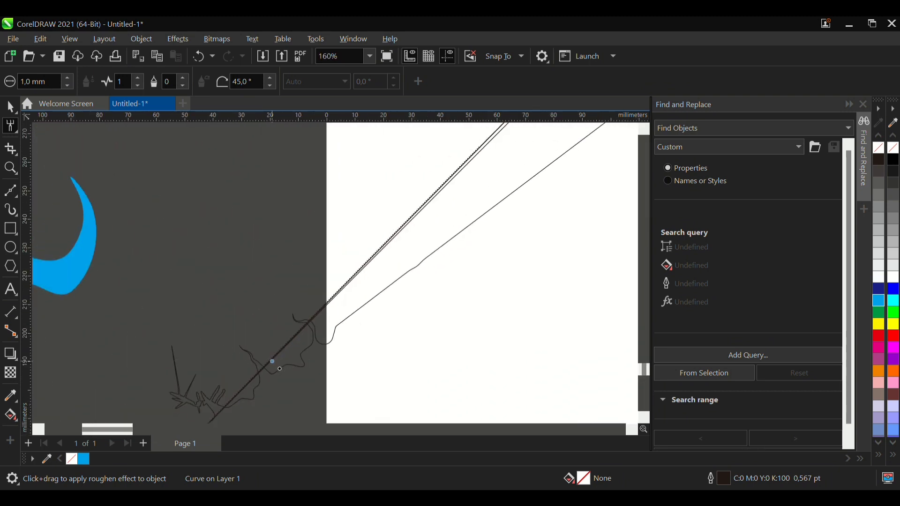
scroll(450, 188, up, 2)
scroll(441, 183, up, 5)
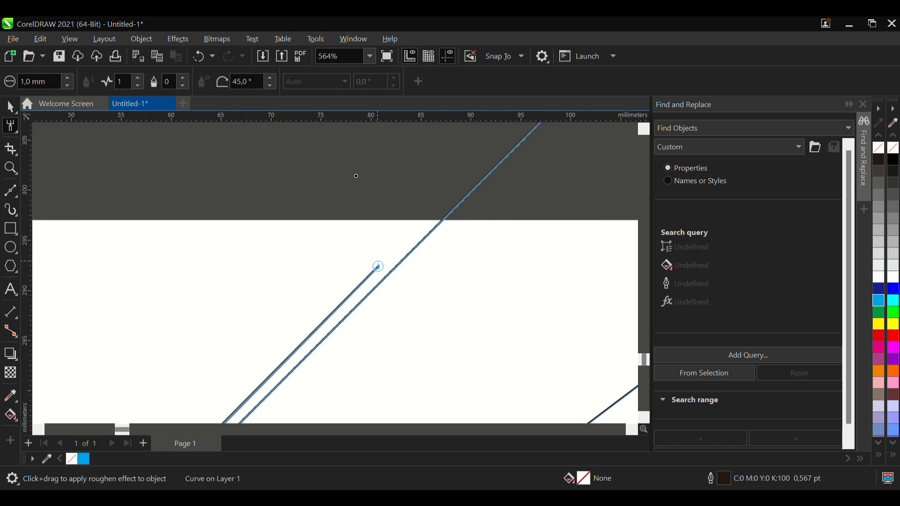
scroll(361, 242, down, 6)
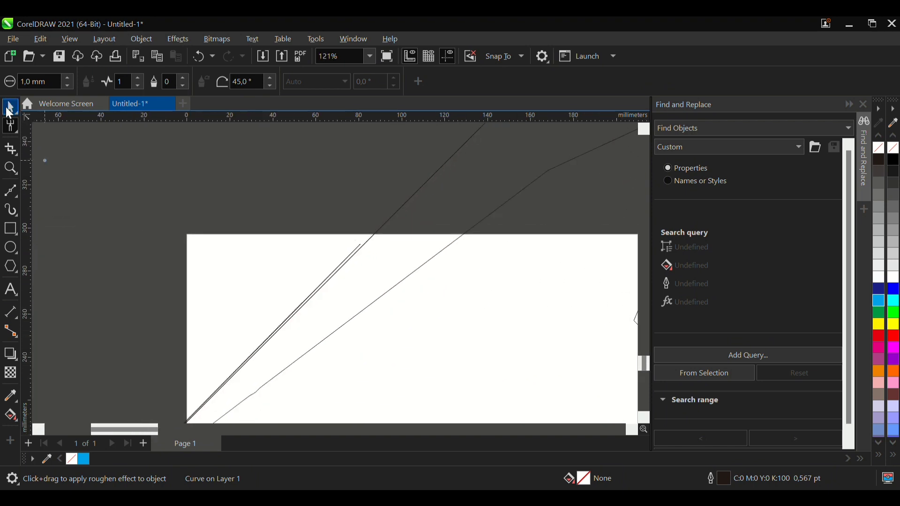
click(11, 107)
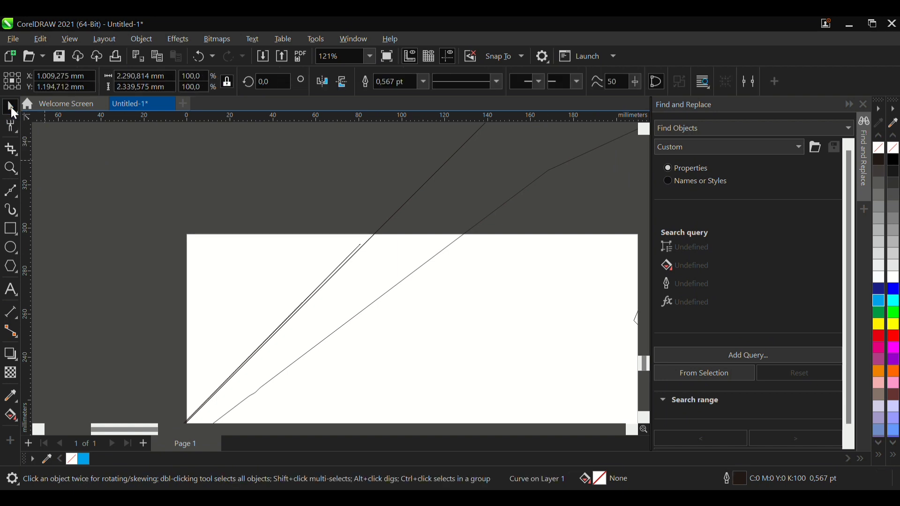
scroll(329, 255, down, 2)
scroll(331, 258, up, 1)
scroll(141, 361, up, 3)
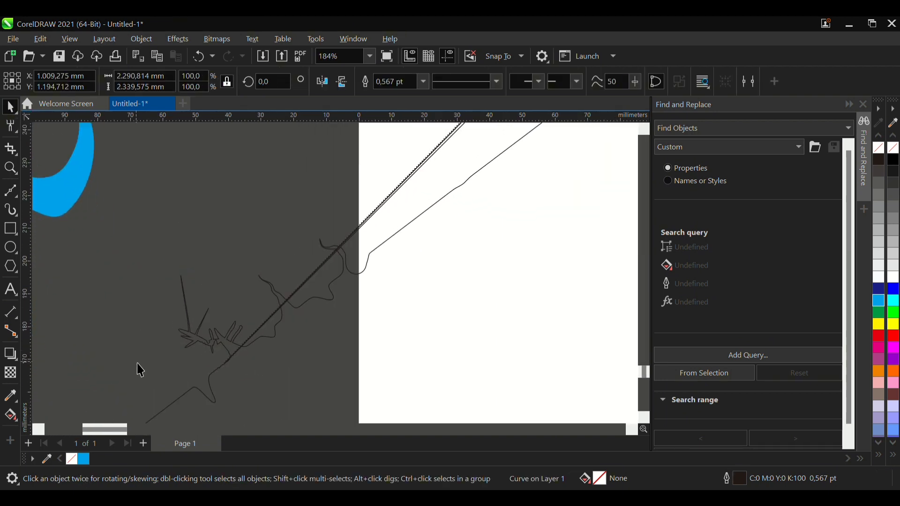
click(18, 132)
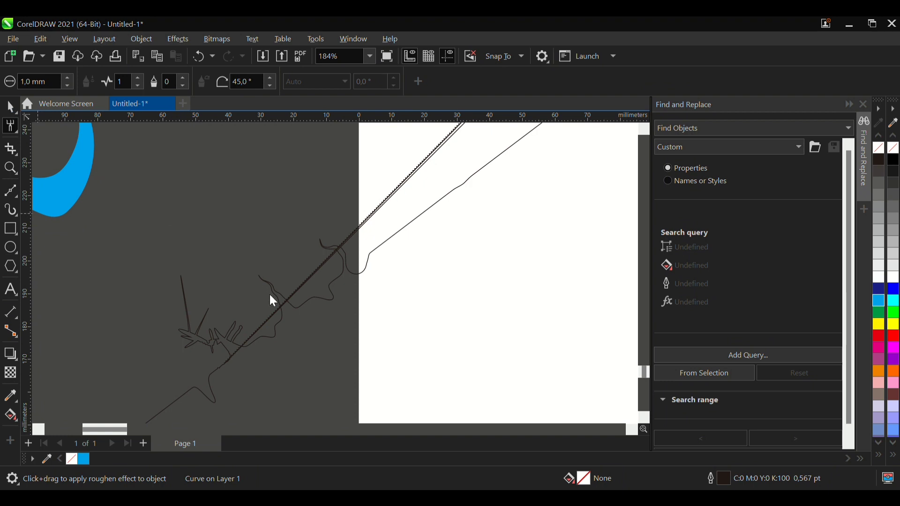
- Delete the irregular outline and the blue twirled shape
key(space)
scroll(269, 295, down, 5)
click(290, 271)
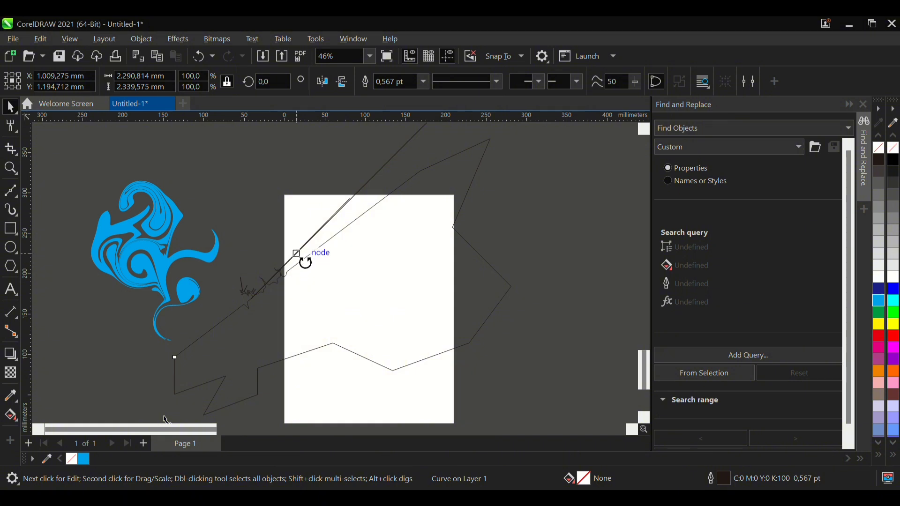
key(Delete)
click(146, 229)
key(Delete)
scroll(297, 235, down, 3)
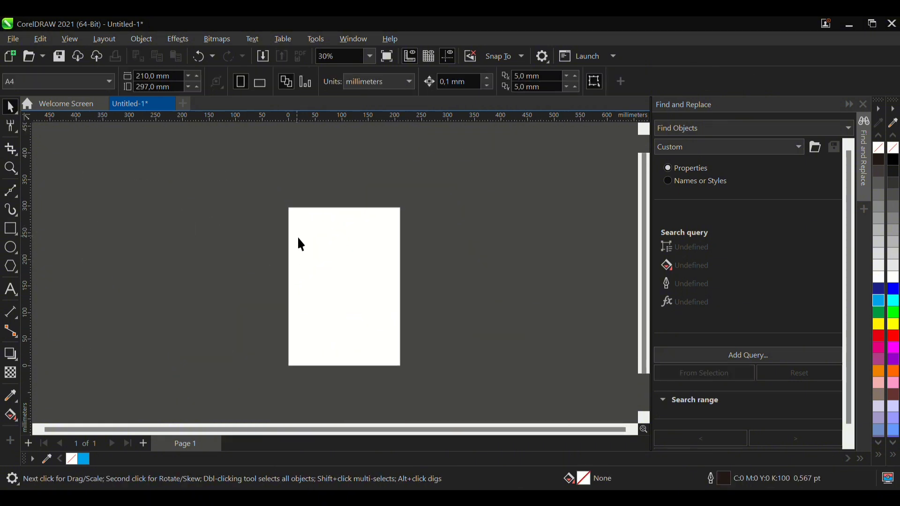
- Draw a square on the page that extends slightly past its right edge
scroll(297, 291, up, 3)
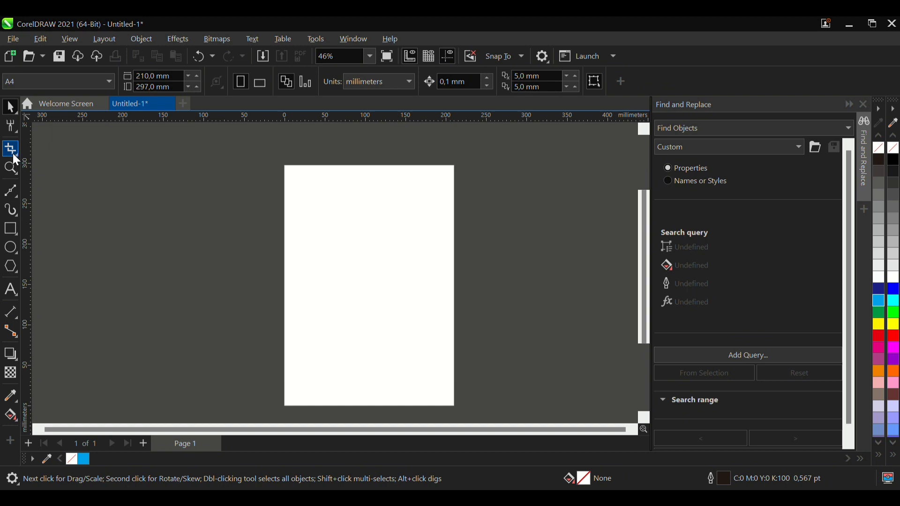
click(13, 154)
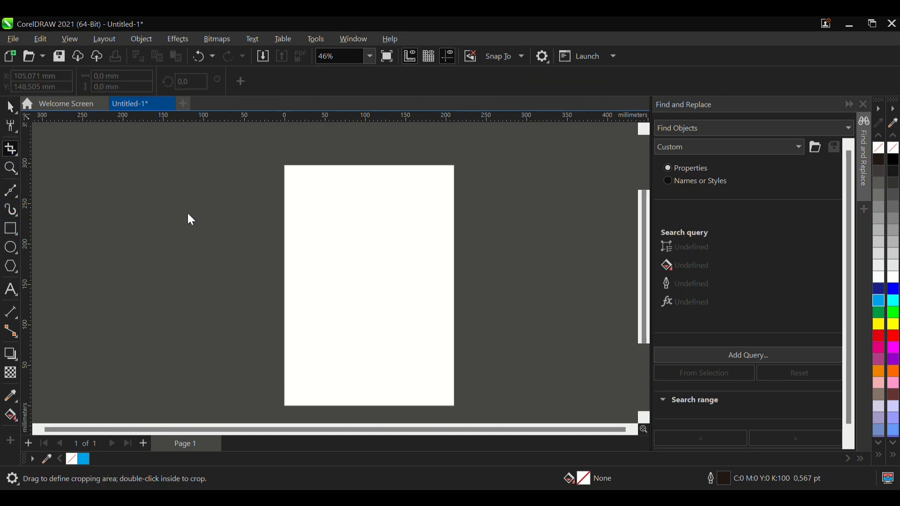
key(F6)
drag(307, 211, 431, 375)
- Crop the square with a crop area about 192 mm wide and high that covers its upper-left part
click(11, 150)
drag(289, 183, 409, 346)
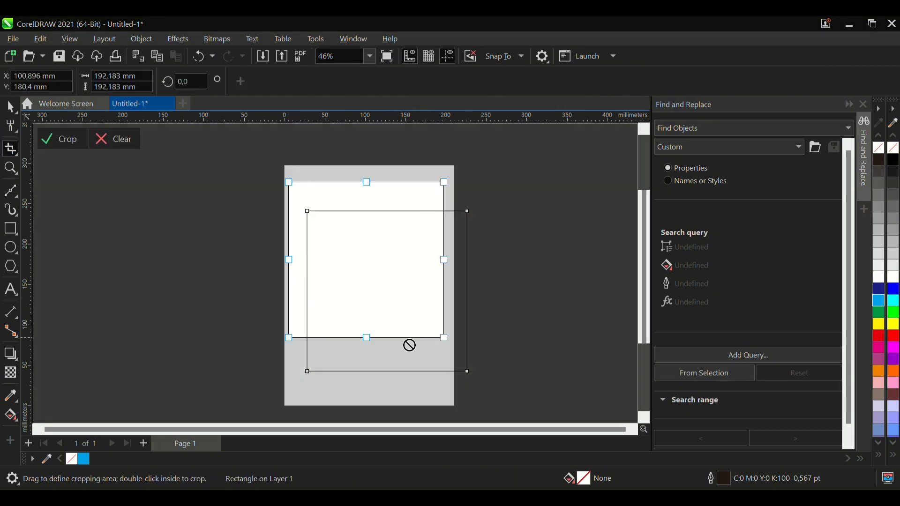
key(Return)
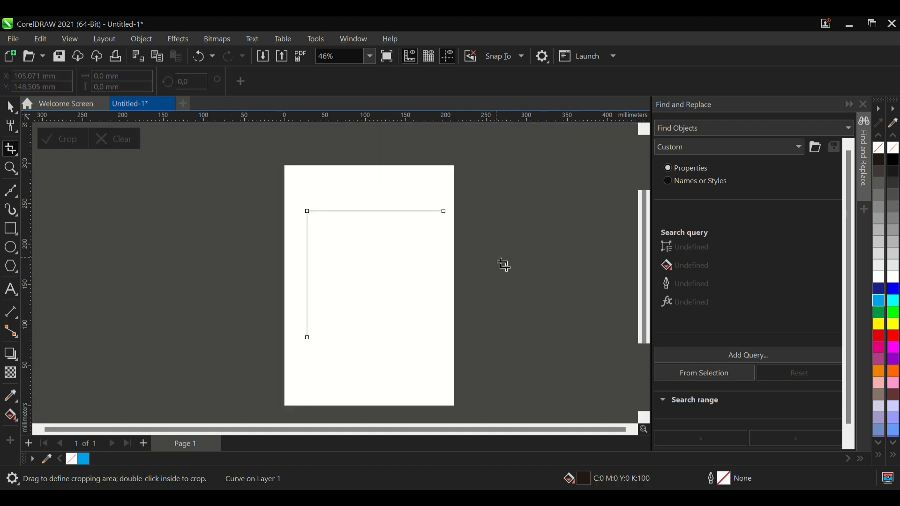
- Move the cropped shape up and left across the page's left edge, and delete it
click(10, 108)
click(212, 206)
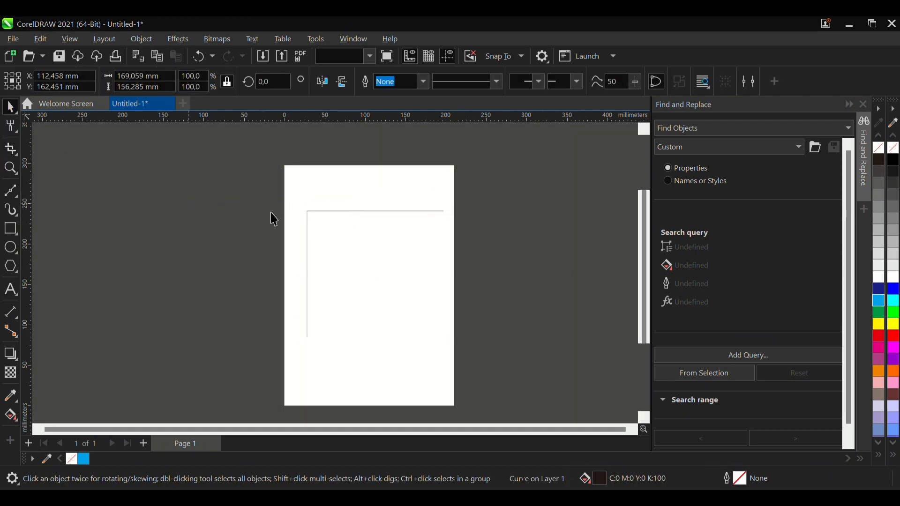
drag(360, 210, 253, 196)
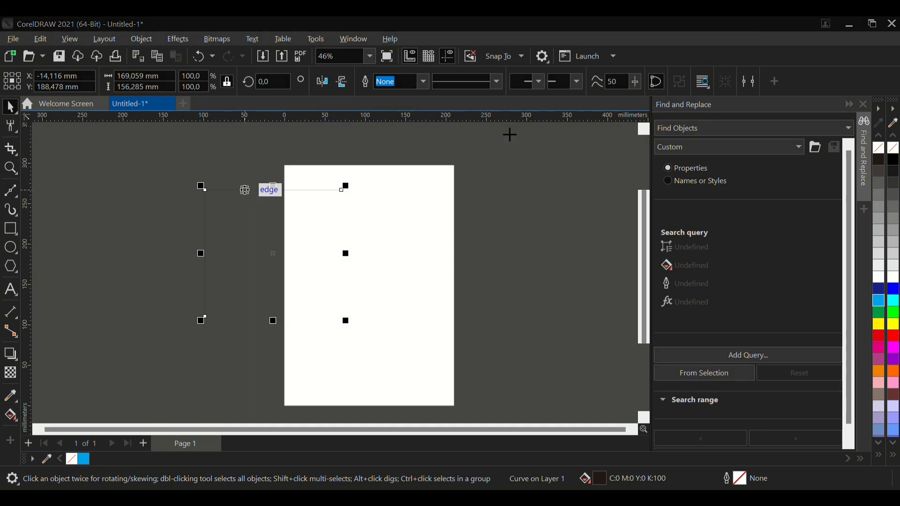
key(Delete)
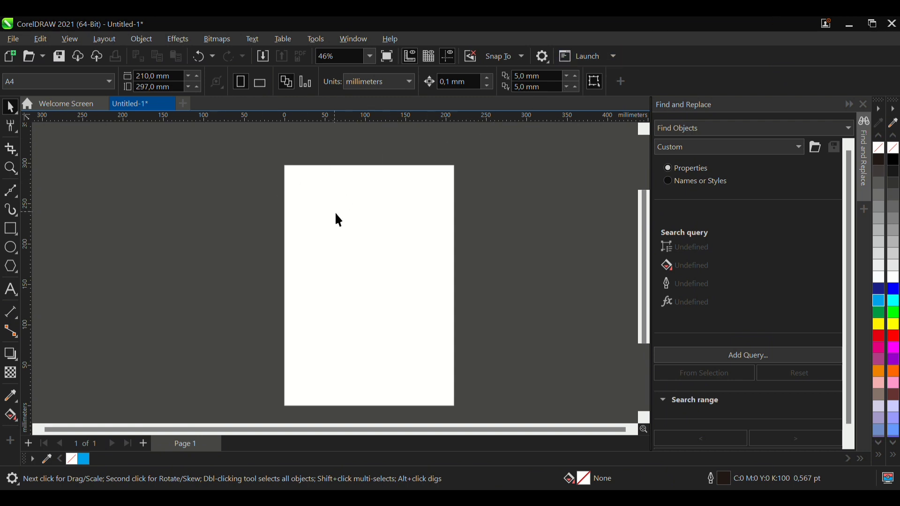
- Draw a square about 130 mm wide across the page's left edge and convert it to curves
scroll(328, 247, up, 1)
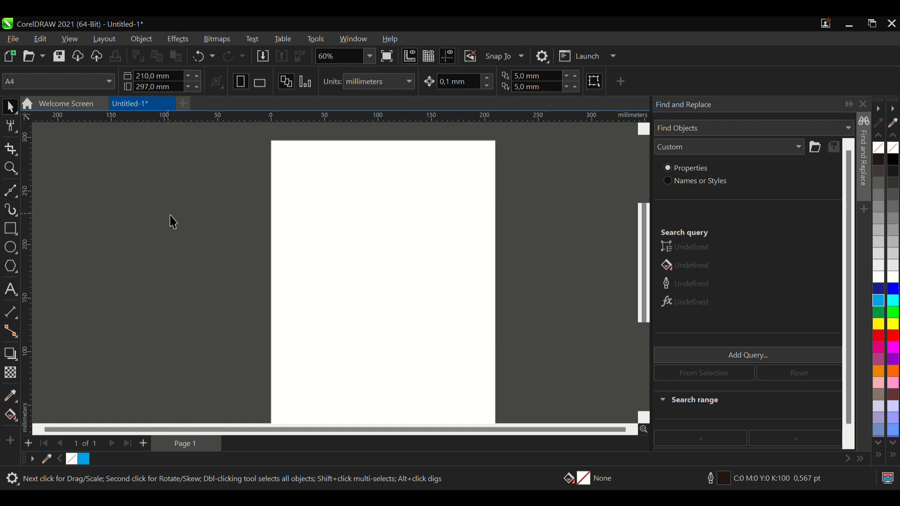
click(11, 229)
drag(199, 203, 339, 344)
key(ctrl+q)
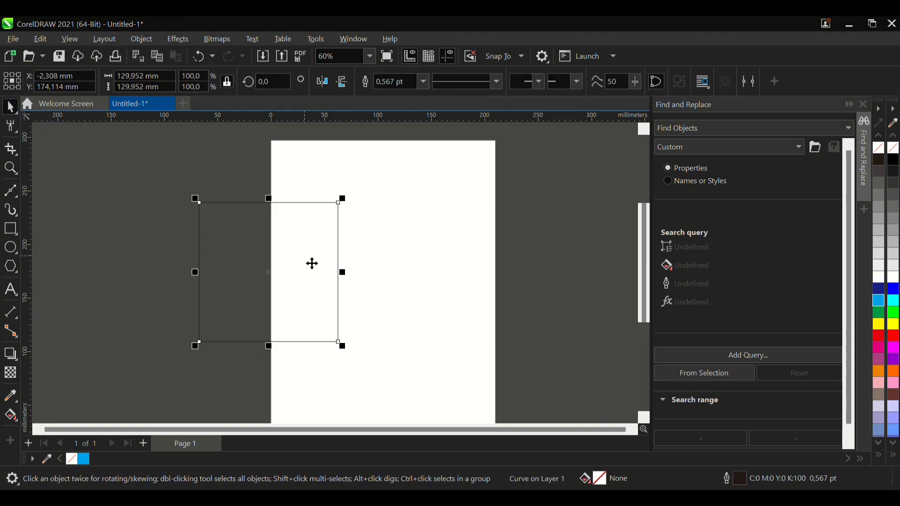
- Duplicate the square up and to the left, and trim the original with the overlapping copy
drag(310, 262, 252, 208)
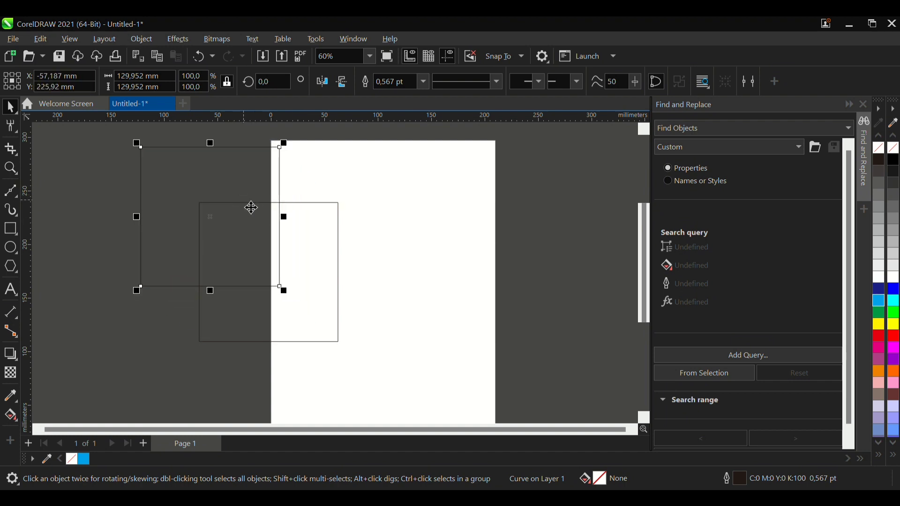
shift+click(327, 217)
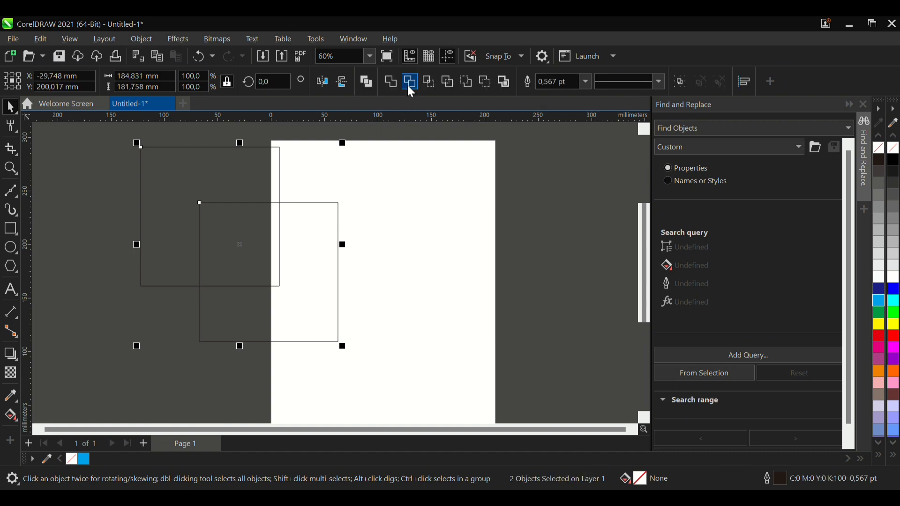
click(409, 83)
- Delete the upper-left cutting square and the remaining L-shaped piece
click(249, 227)
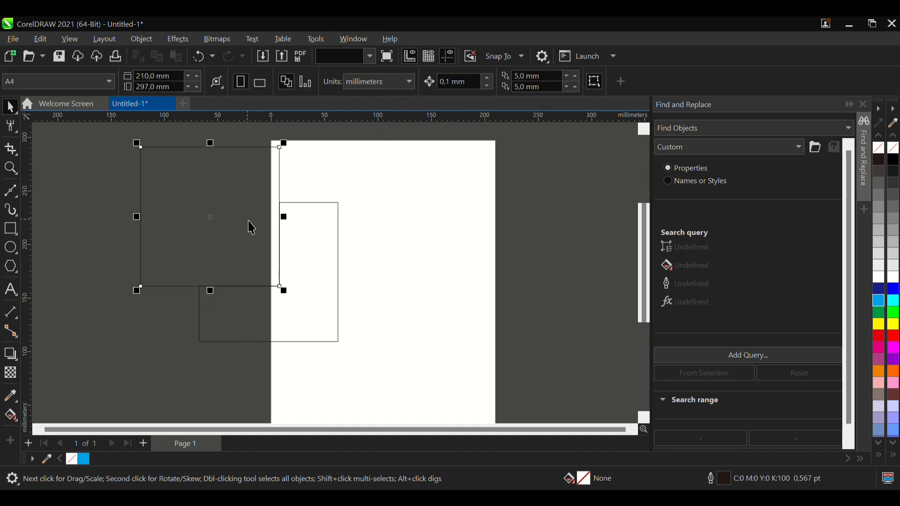
drag(255, 228, 304, 227)
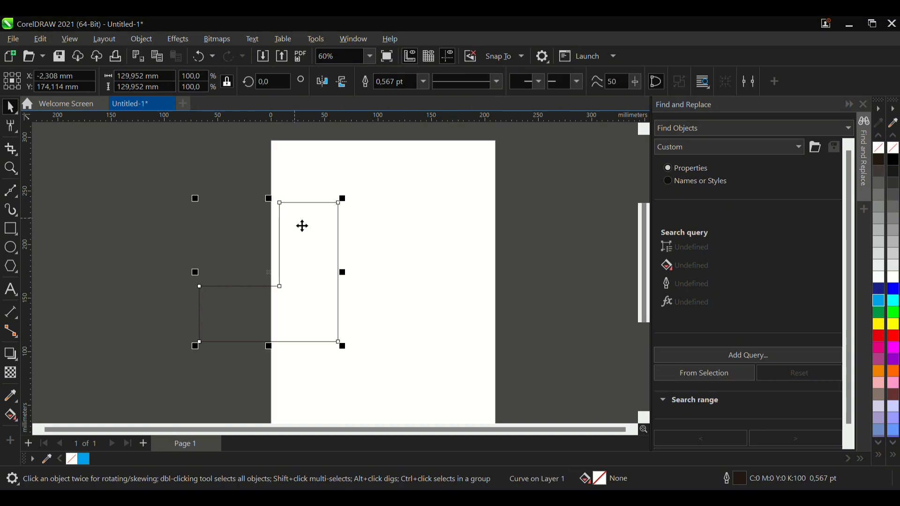
key(Delete)
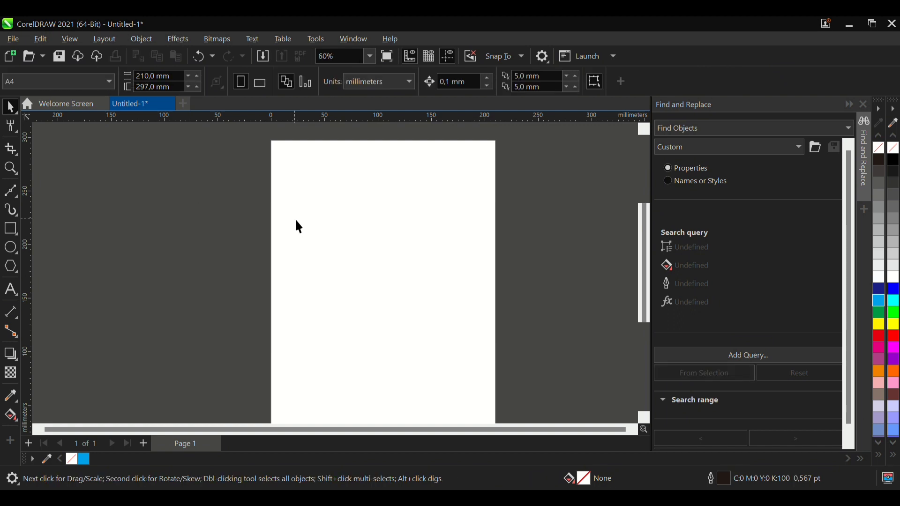
- Zoom in and out on the empty area left of the page with the Zoom tool
click(18, 168)
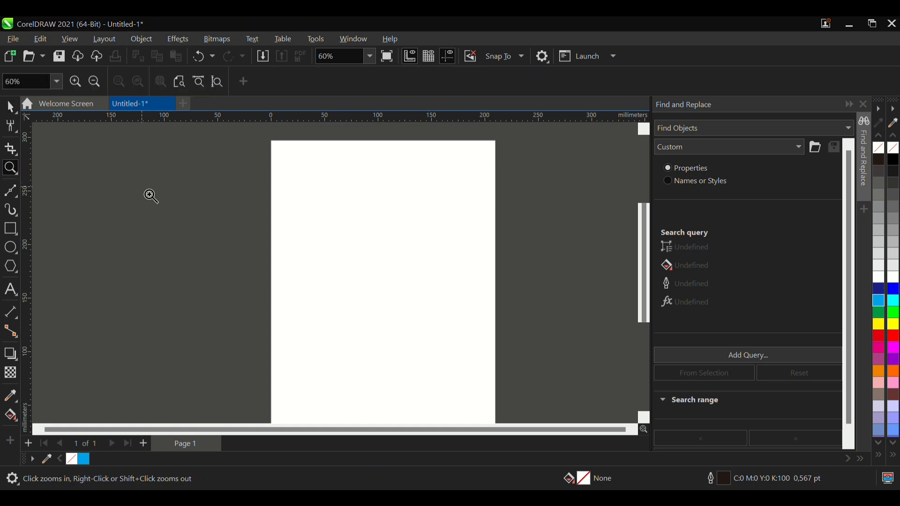
click(231, 283)
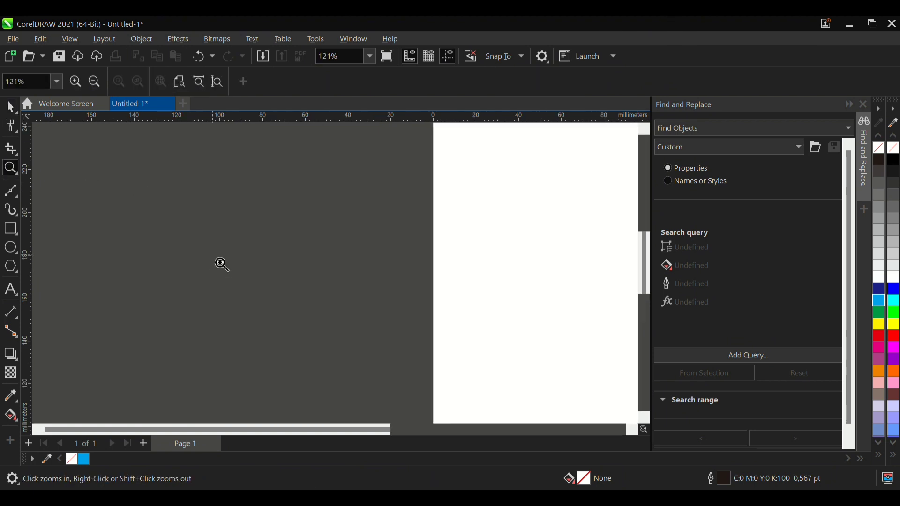
click(220, 264)
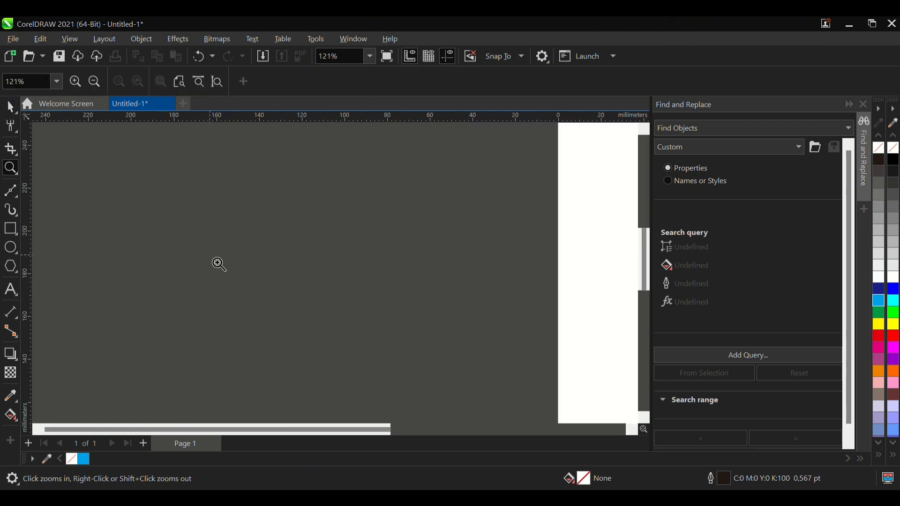
click(219, 264)
right_click(218, 265)
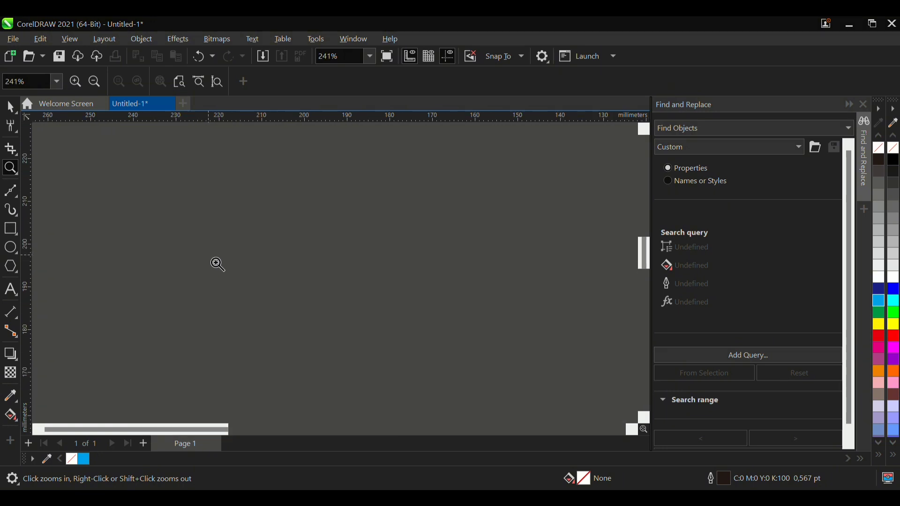
- Zoom out and back in around the empty page to practise changing the view magnification
right_click(217, 265)
right_click(216, 264)
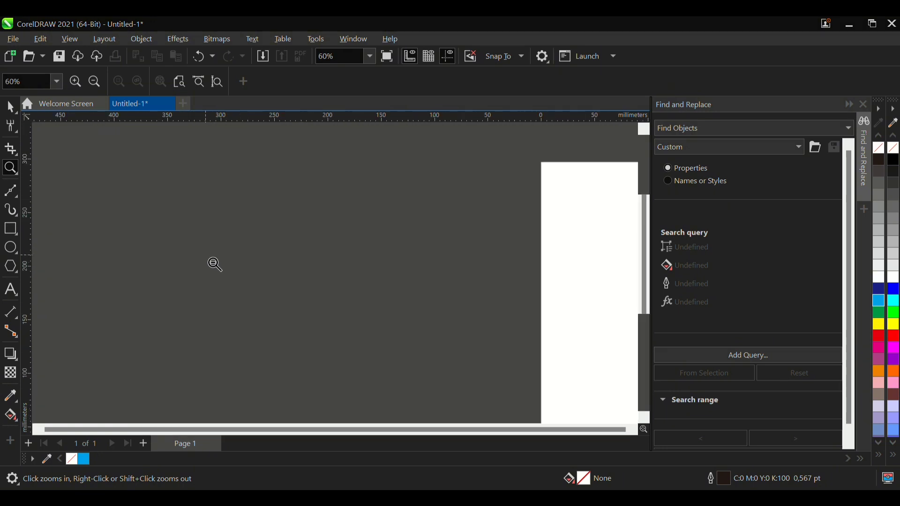
right_click(215, 263)
scroll(171, 251, down, 3)
scroll(381, 288, up, 6)
scroll(404, 238, up, 2)
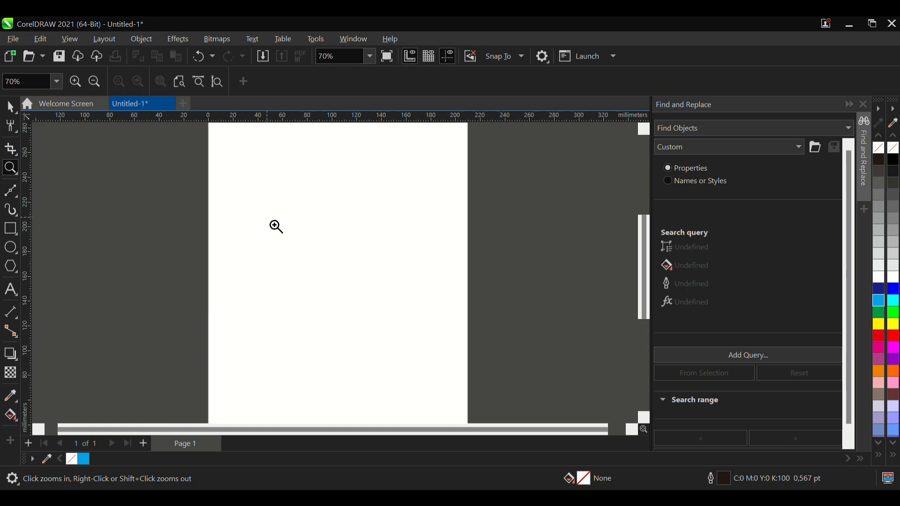
scroll(274, 254, down, 3)
scroll(274, 270, up, 2)
scroll(273, 284, down, 3)
scroll(312, 368, up, 2)
scroll(311, 368, down, 4)
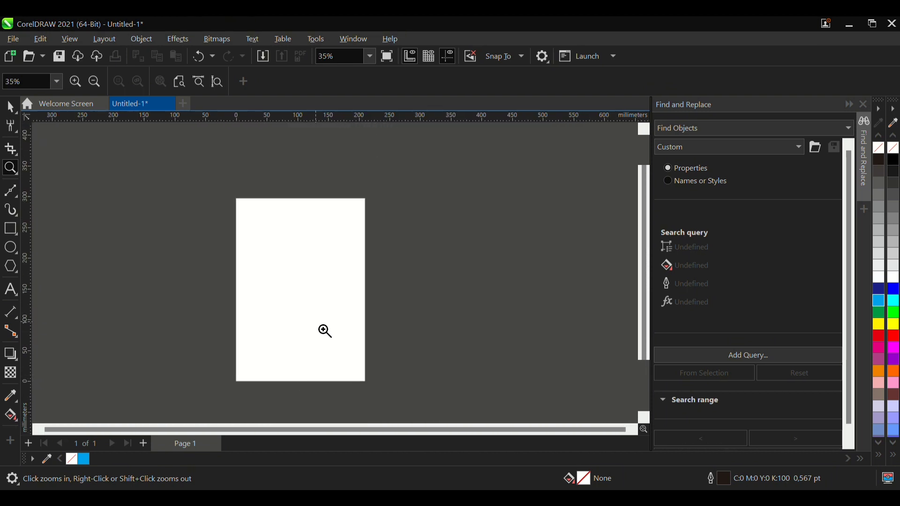
scroll(343, 391, up, 2)
scroll(343, 391, down, 4)
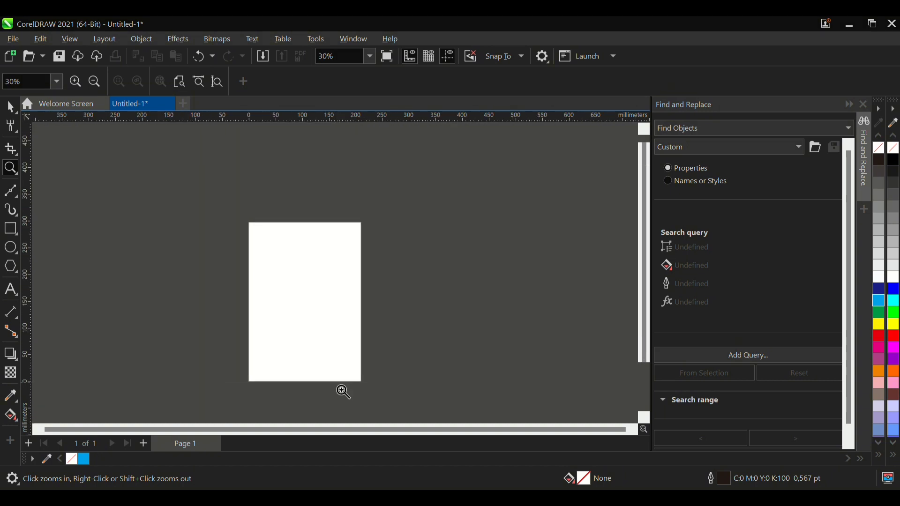
scroll(325, 269, down, 1)
scroll(313, 368, up, 2)
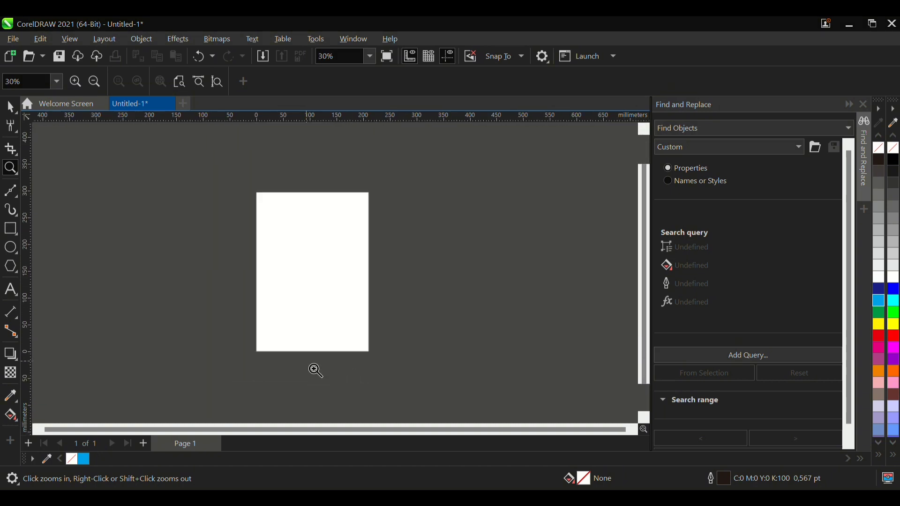
scroll(316, 370, up, 2)
scroll(315, 368, down, 2)
scroll(347, 331, up, 2)
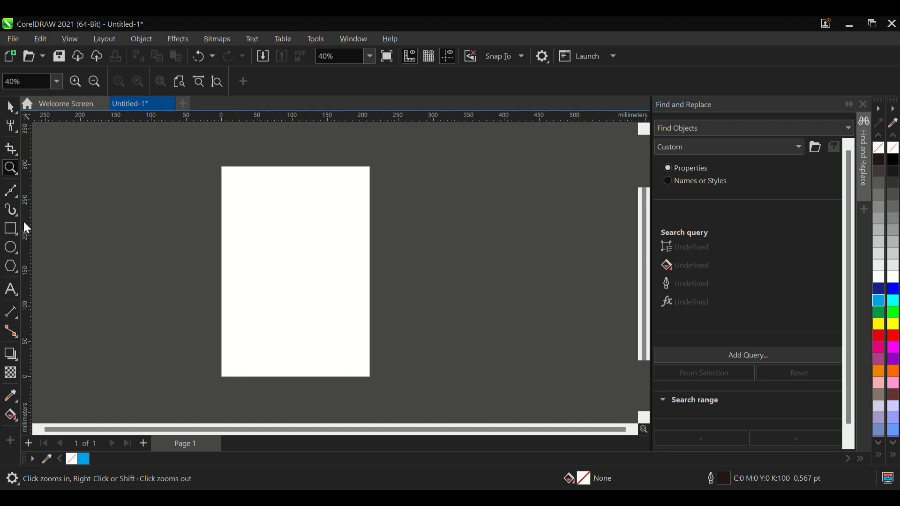
- Switch between the Bézier and Freehand curve tools to examine their options
click(10, 211)
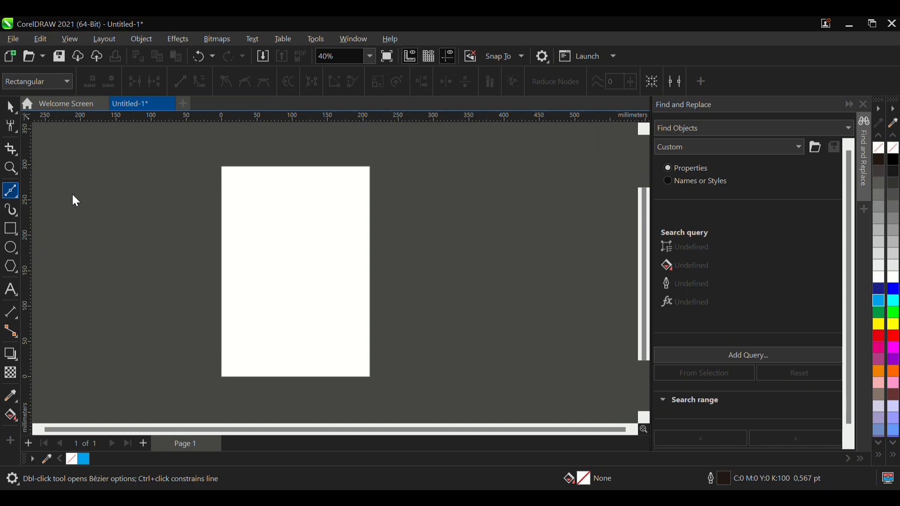
key(F5)
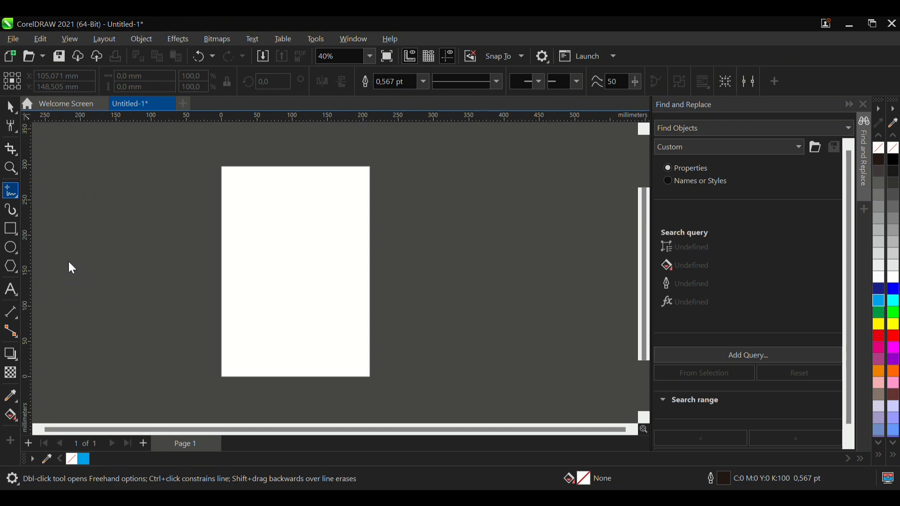
click(69, 223)
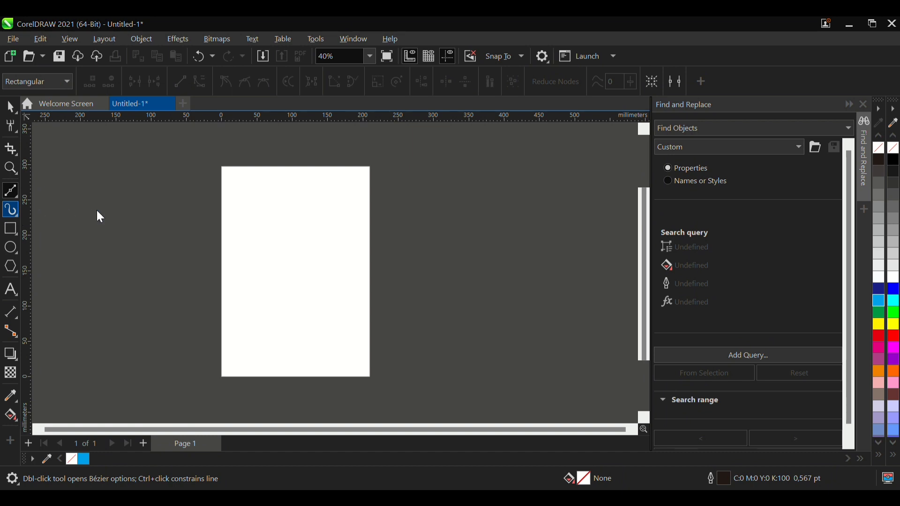
- Paint four black Texture brush strokes, 10 mm wide, over the page's left edge and beside it with the Artistic Media tool
key(i)
mouse_move(91, 213)
mouse_down()
mouse_move(278, 183)
mouse_move(243, 276)
mouse_move(236, 273)
mouse_up()
scroll(167, 217, up, 3)
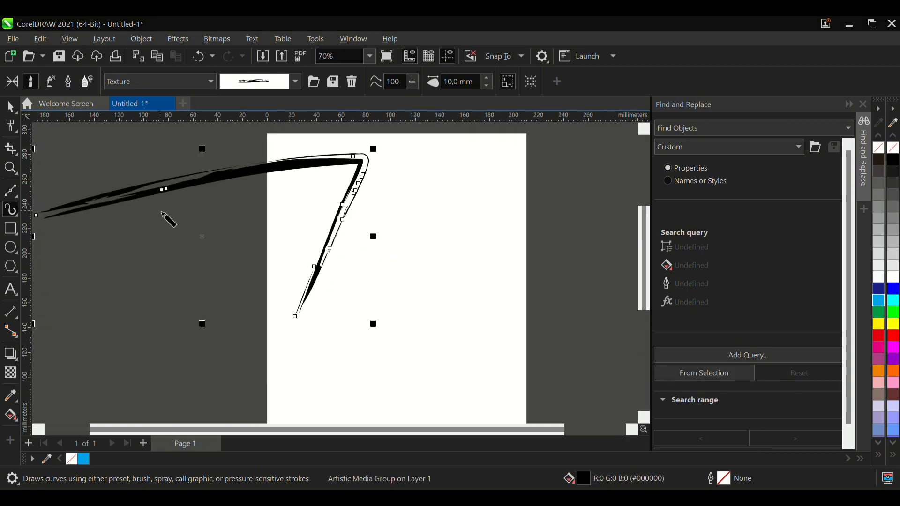
drag(125, 255, 262, 219)
drag(189, 285, 281, 255)
mouse_move(167, 326)
mouse_down()
mouse_move(197, 308)
mouse_move(190, 349)
mouse_move(237, 372)
mouse_up()
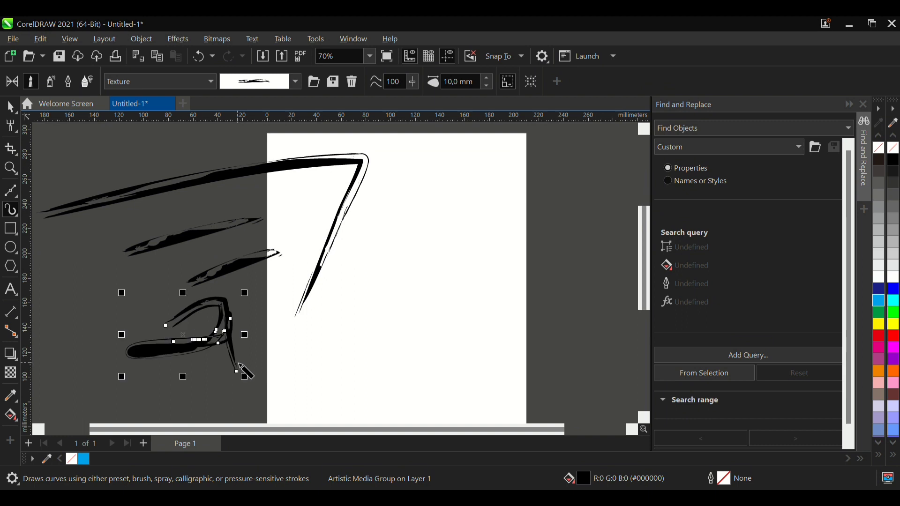
- Paint more 10 mm Texture brush strokes on the page's right half and across its right edge
mouse_move(359, 310)
mouse_down()
mouse_move(420, 355)
mouse_move(418, 289)
mouse_move(443, 235)
mouse_move(439, 330)
mouse_up()
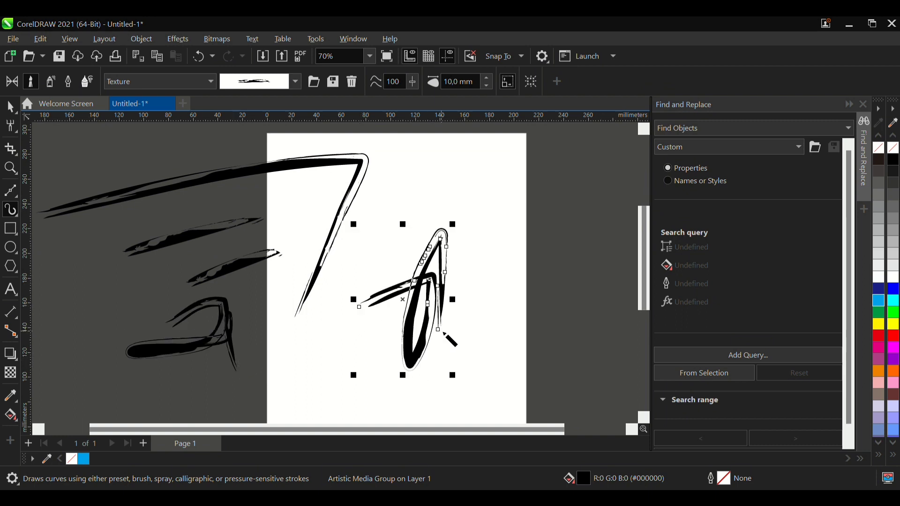
scroll(212, 289, down, 4)
scroll(431, 206, up, 3)
mouse_move(319, 234)
mouse_down()
mouse_move(413, 298)
mouse_move(386, 287)
mouse_move(446, 316)
mouse_move(363, 261)
mouse_up()
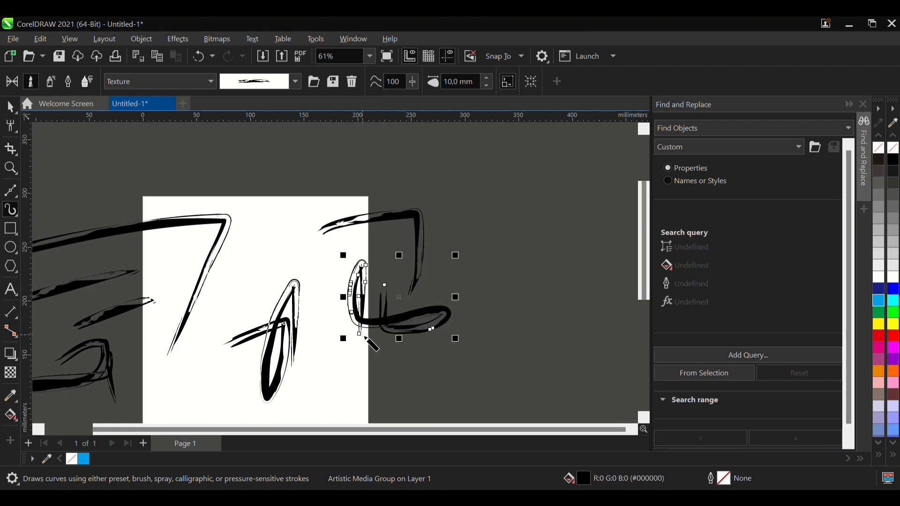
scroll(454, 222, up, 4)
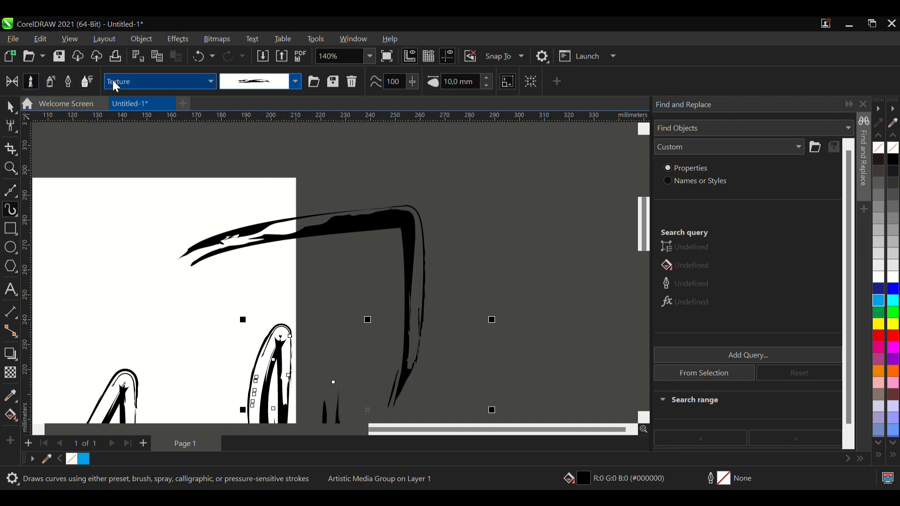
- Paint six short angular and straight Texture brush strokes around and beyond the page's upper-right corner
click(174, 108)
mouse_move(323, 160)
mouse_down()
mouse_move(323, 189)
mouse_move(388, 160)
mouse_up()
drag(462, 172, 461, 263)
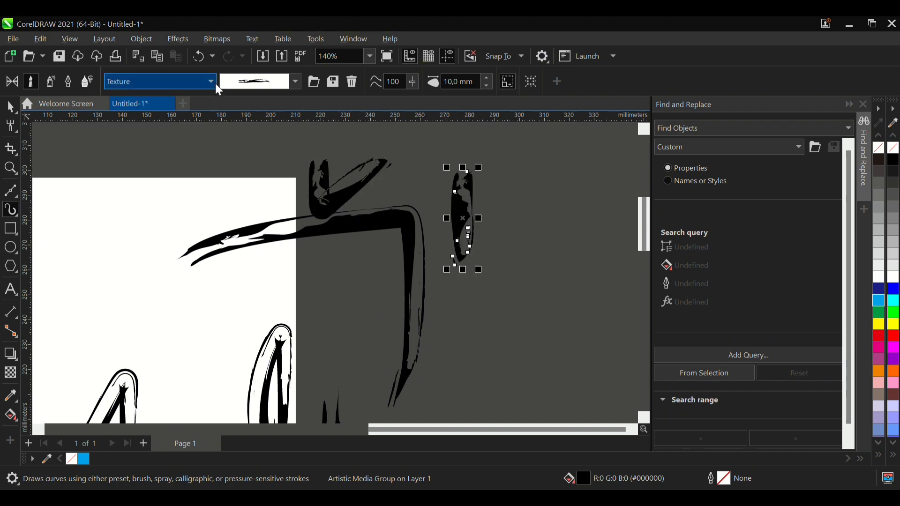
click(178, 117)
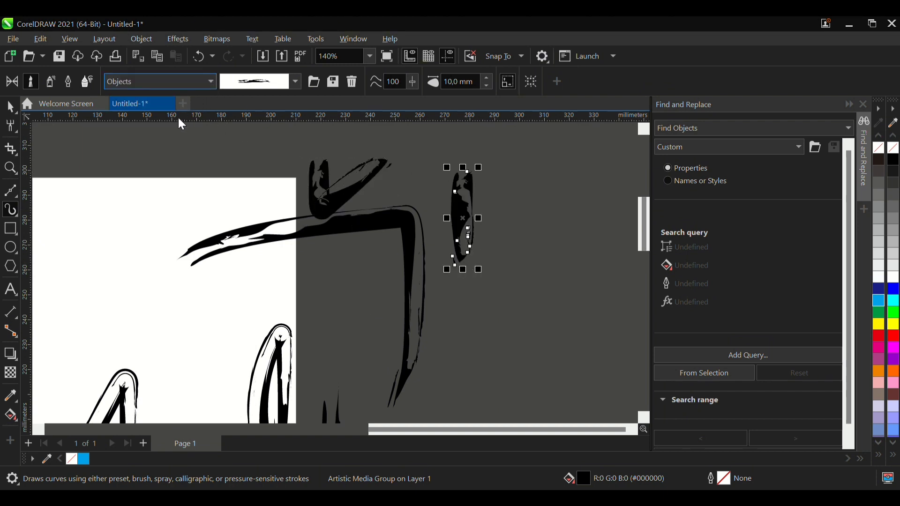
mouse_move(217, 164)
mouse_down()
mouse_move(336, 139)
mouse_move(284, 210)
mouse_up()
drag(170, 186, 264, 188)
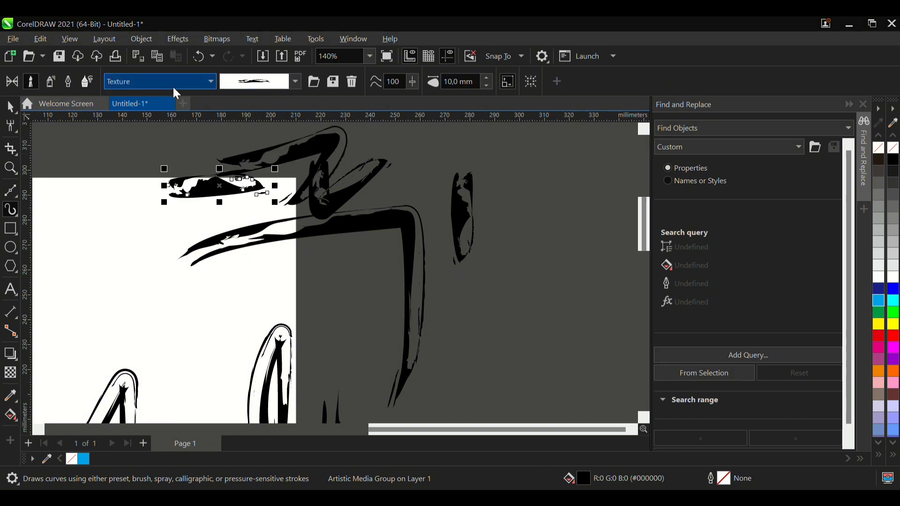
mouse_move(129, 149)
mouse_down()
mouse_move(98, 215)
mouse_move(184, 173)
mouse_up()
mouse_move(144, 262)
mouse_down()
mouse_move(140, 287)
mouse_move(121, 313)
mouse_up()
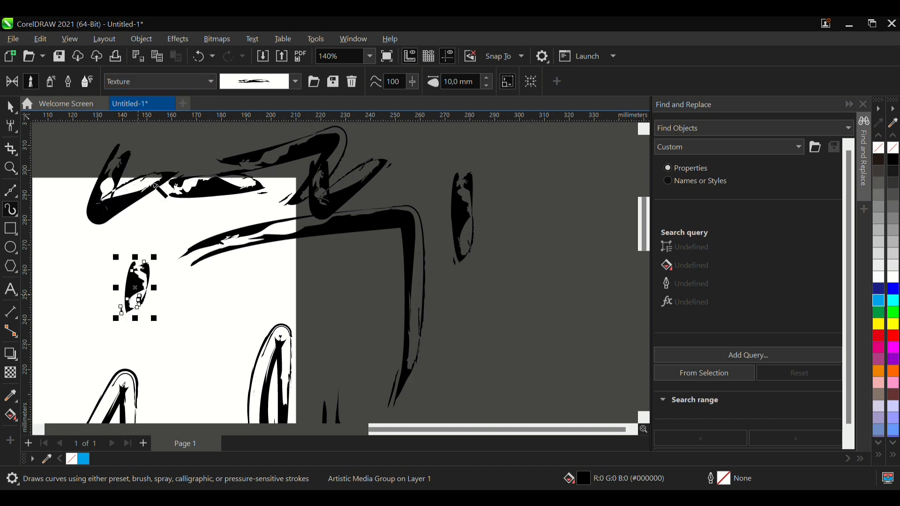
- Choose the rough dry-brush Texture stroke and paint two nearly horizontal strokes in the empty area right of the page
click(297, 81)
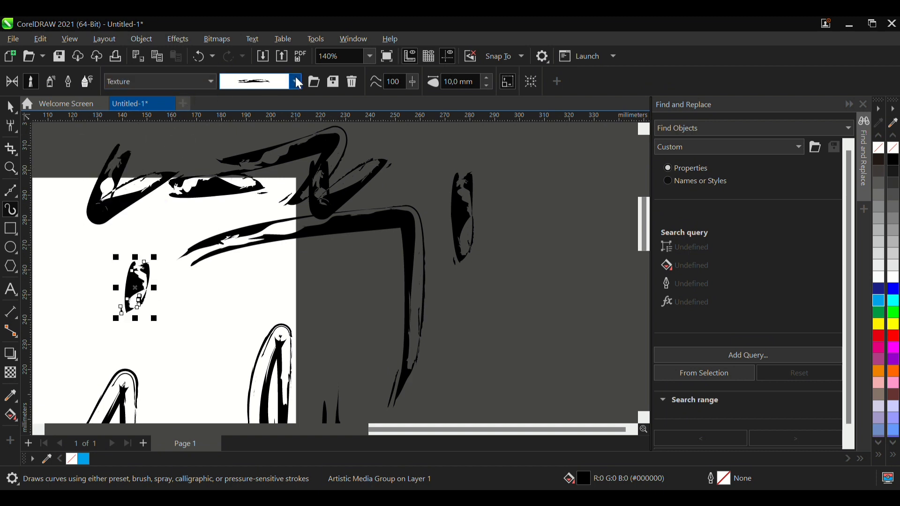
click(291, 39)
drag(443, 153, 545, 136)
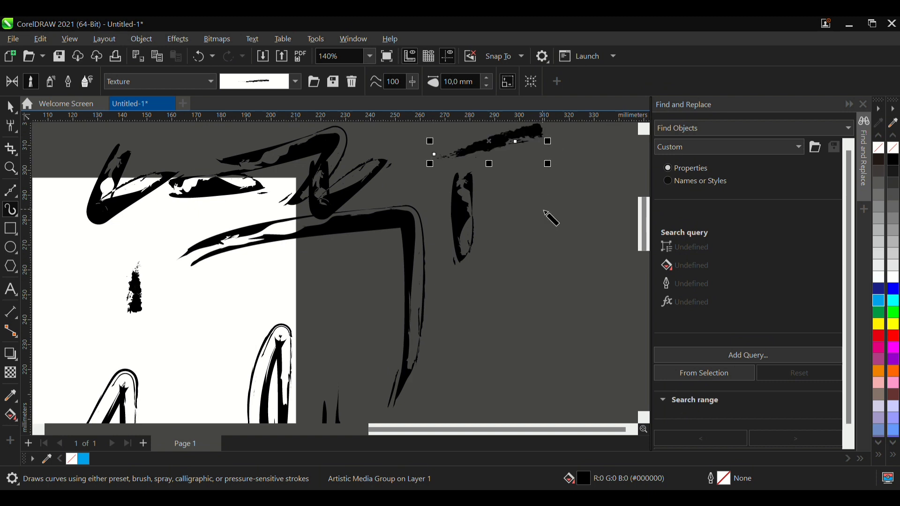
scroll(281, 277, down, 1)
scroll(483, 171, up, 1)
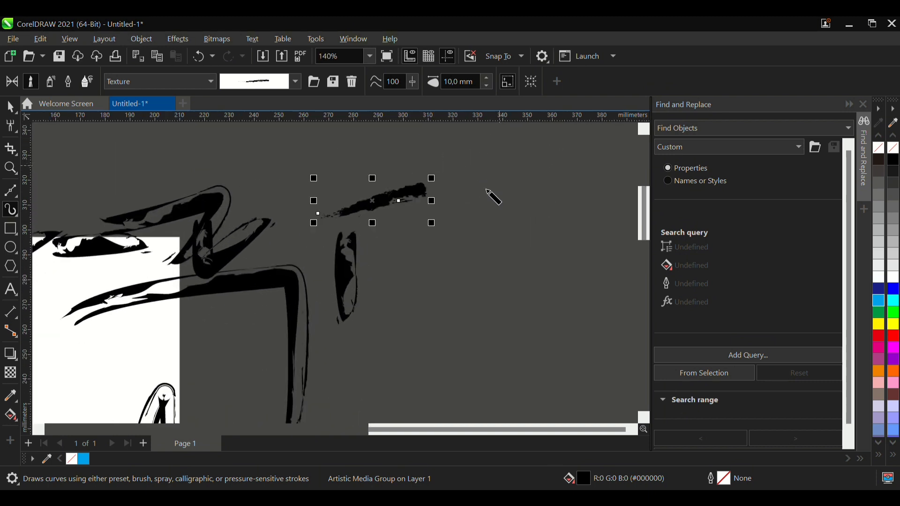
drag(407, 278, 550, 271)
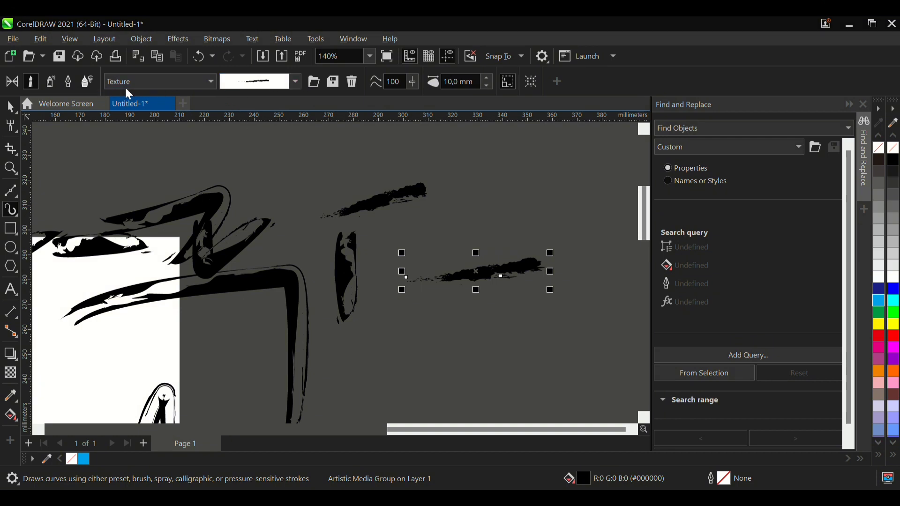
- Change the brush category to Calligraphy, choose the scribbled line stroke, and paint two strokes above the rough brush strokes
click(173, 111)
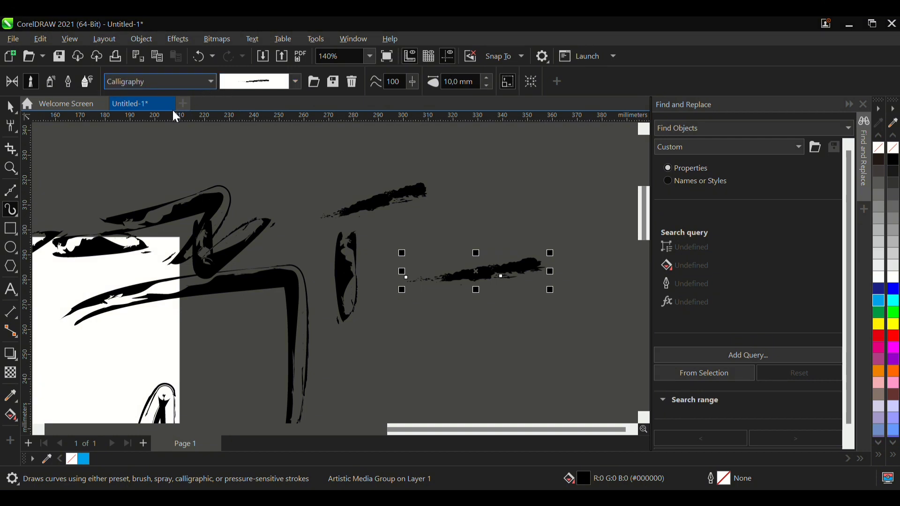
click(296, 81)
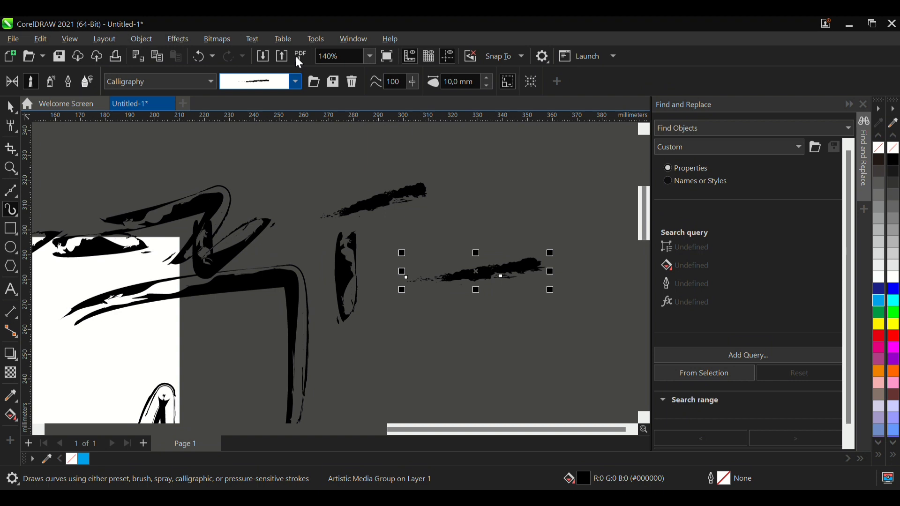
key(Down)
drag(452, 182, 576, 189)
scroll(575, 174, up, 2)
drag(479, 161, 347, 160)
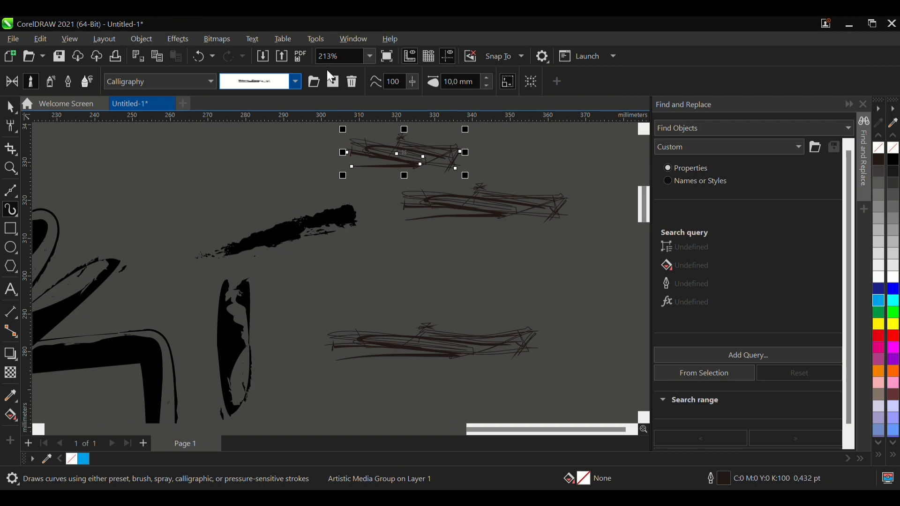
- Apply the solid tapered Calligraphy stroke to the uppermost scribble, then paint another stroke beside it and undo that one
key(Down)
drag(178, 188, 134, 243)
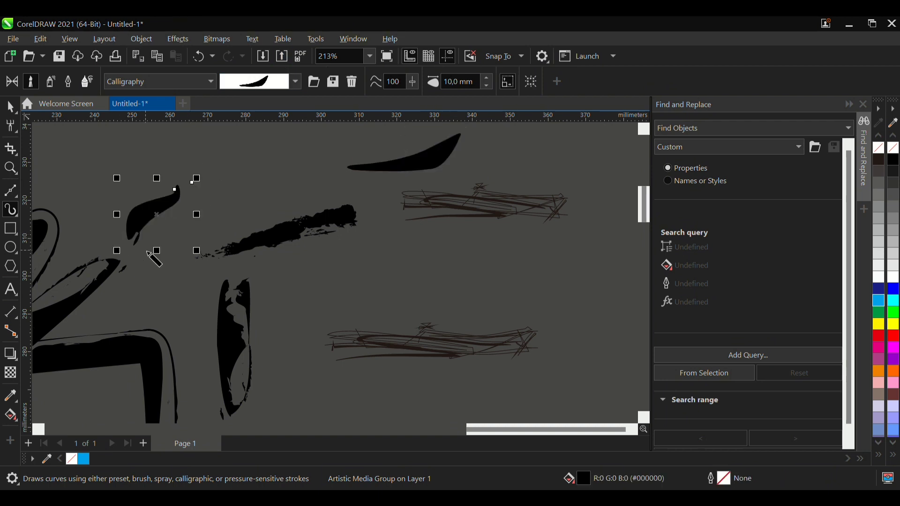
key(ctrl+z)
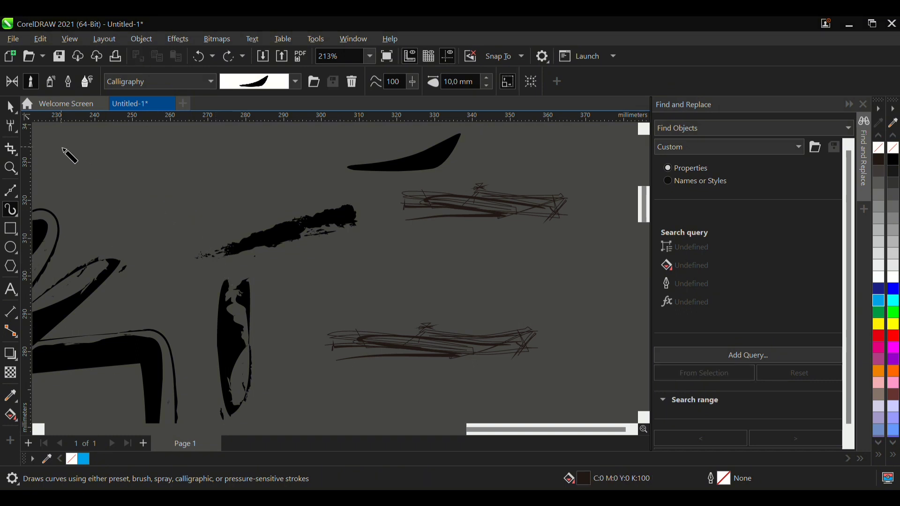
- Switch Artistic Media to the sprayer and spray red and pink Brush Strokes diagonally above the black strokes
click(54, 85)
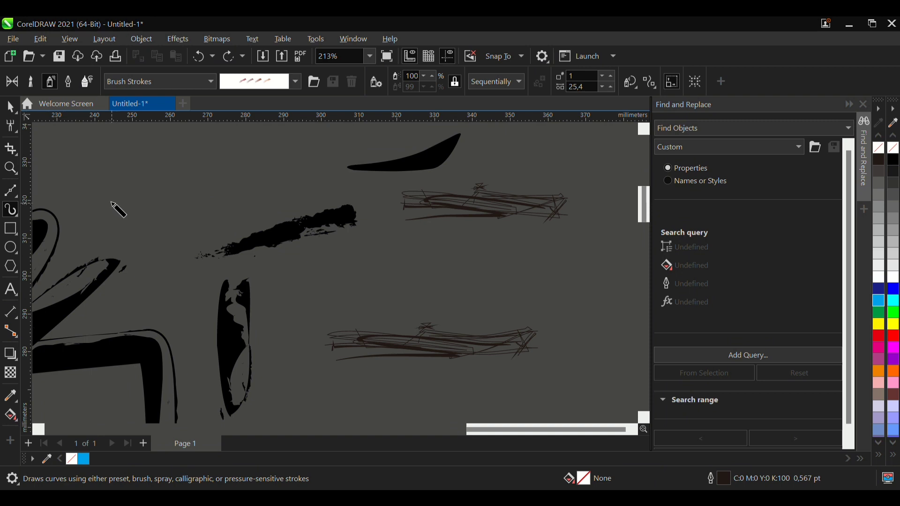
scroll(105, 164, up, 2)
drag(100, 205, 323, 177)
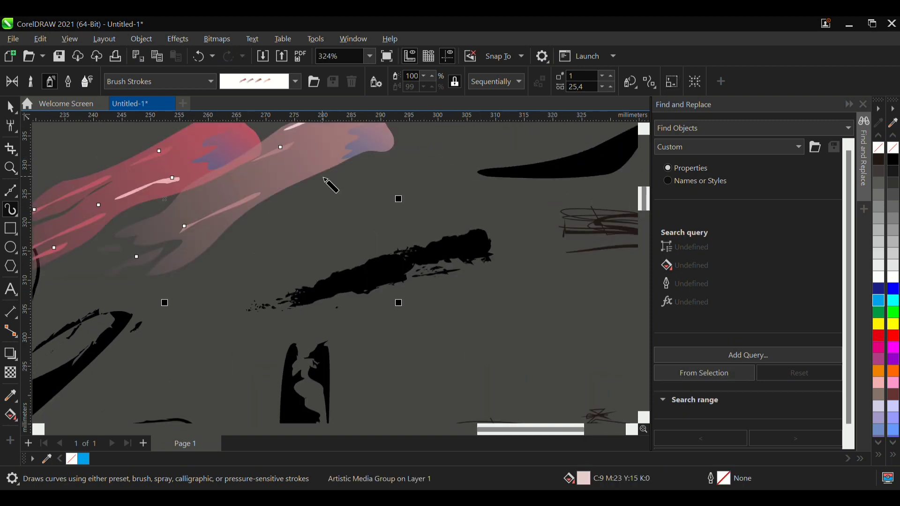
scroll(291, 239, down, 1)
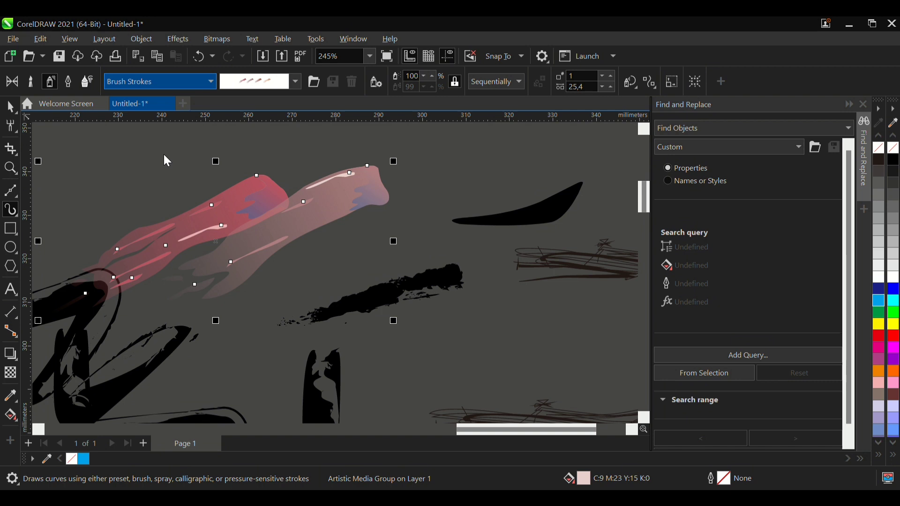
- Set the sprayer category to Stars and examine its spray patterns
click(157, 198)
click(296, 83)
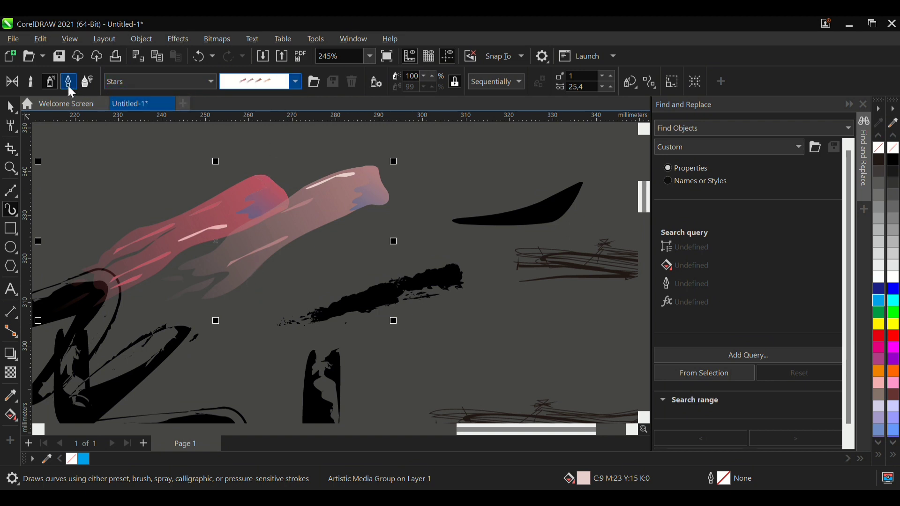
click(54, 85)
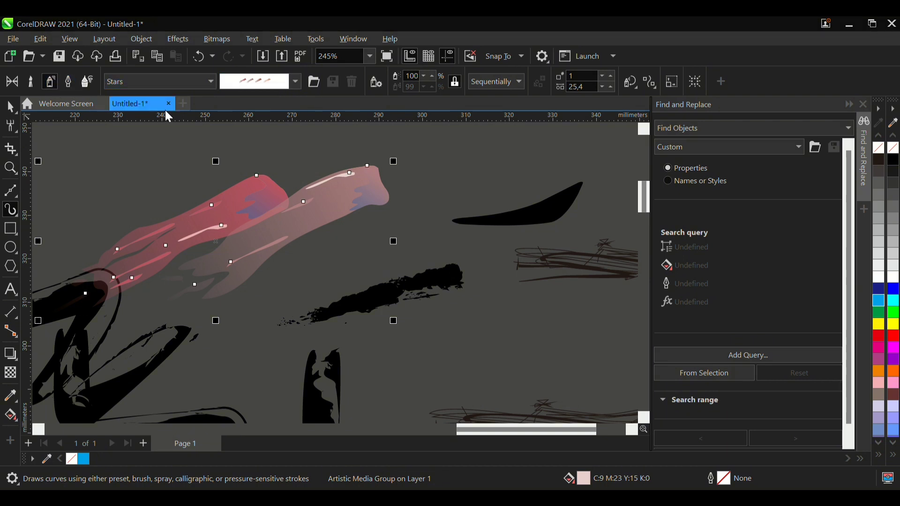
- Switch to the calligraphic pen at 10 mm width and 45° and draw an angular stroke above the red spray
click(66, 82)
mouse_move(106, 165)
mouse_down()
mouse_move(227, 152)
mouse_move(192, 215)
mouse_up()
- Try one horizontal and one vertical calligraphic pen stroke above the tapered shape, undoing each
scroll(151, 305, down, 3)
scroll(386, 191, up, 3)
drag(277, 191, 458, 163)
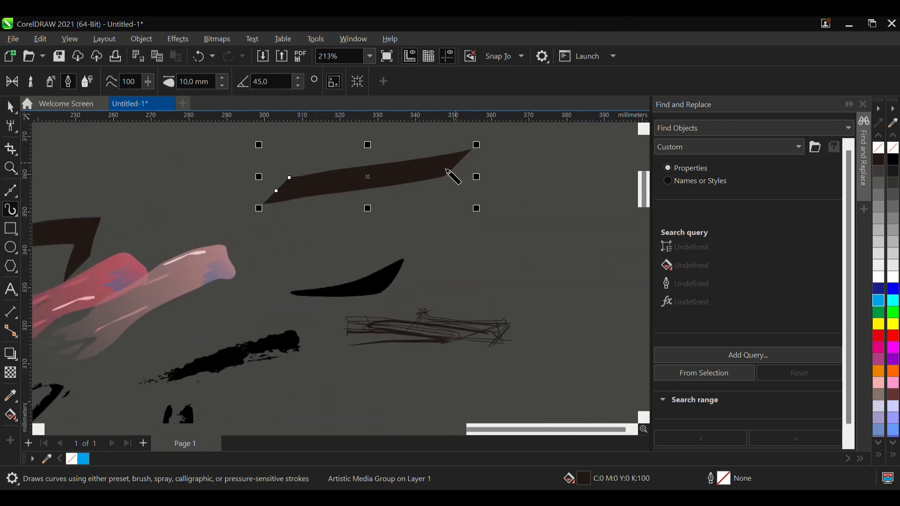
key(ctrl+z)
drag(328, 138, 347, 321)
key(ctrl+z)
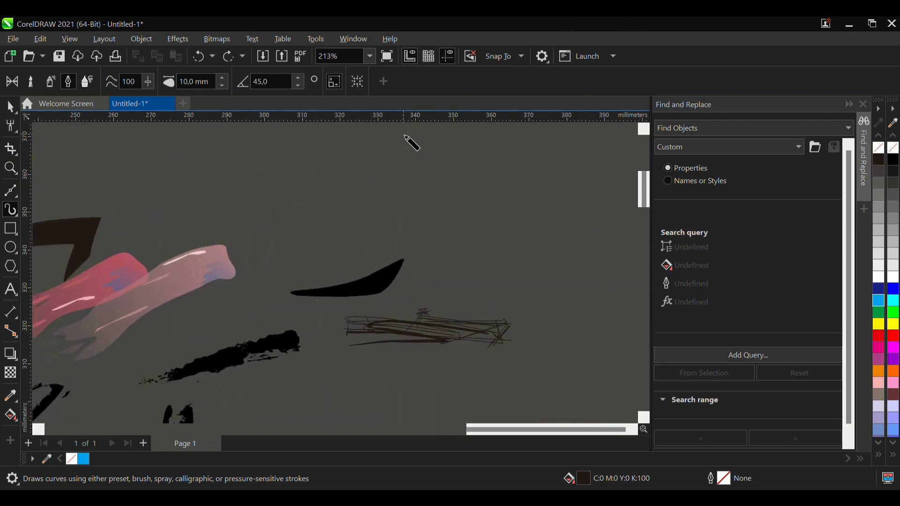
- Write the Arabic word الله with calligraphic pen strokes in the empty area above the black tapered shape
scroll(325, 301, down, 2)
scroll(355, 212, up, 4)
mouse_move(383, 168)
mouse_down()
mouse_move(356, 290)
mouse_move(306, 348)
mouse_up()
mouse_move(334, 167)
mouse_down()
mouse_move(311, 201)
mouse_move(291, 304)
mouse_move(264, 297)
mouse_move(258, 213)
mouse_move(246, 269)
mouse_move(192, 303)
mouse_move(206, 186)
mouse_move(145, 223)
mouse_move(136, 247)
mouse_move(225, 257)
mouse_up()
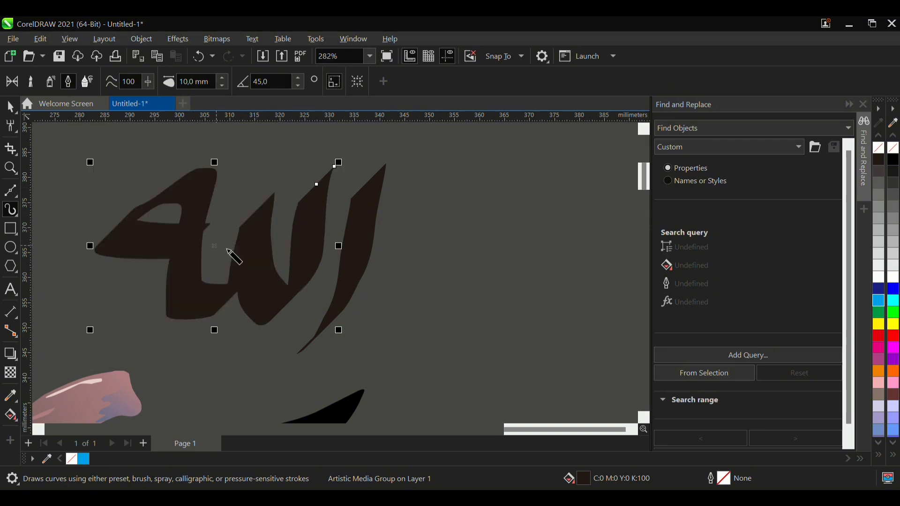
- Add the small W-shaped shadda mark above the Arabic lettering with the calligraphic pen
scroll(368, 278, down, 2)
scroll(315, 225, up, 1)
mouse_move(307, 172)
mouse_down()
mouse_move(288, 201)
mouse_move(305, 212)
mouse_move(333, 185)
mouse_up()
scroll(351, 289, down, 1)
scroll(380, 332, up, 1)
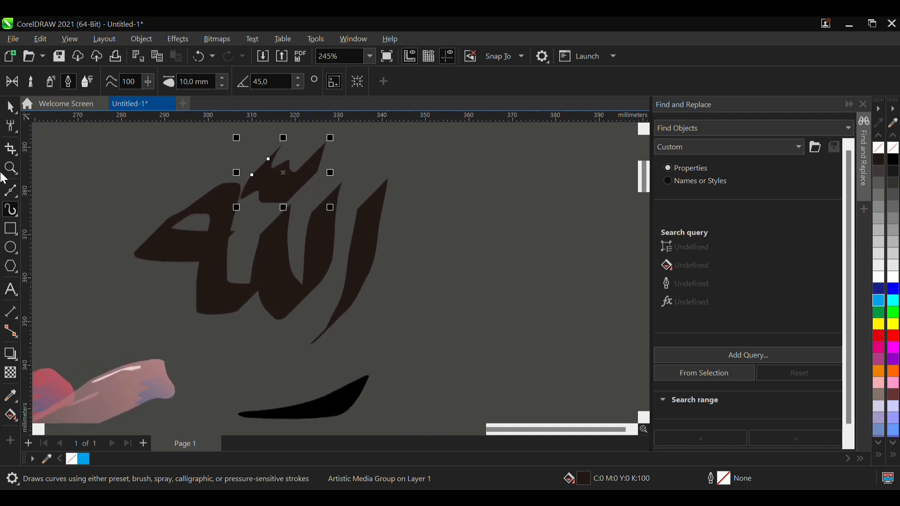
- Examine the finished Arabic lettering and its shadda mark at several zoom levels
scroll(400, 327, down, 2)
scroll(293, 295, up, 2)
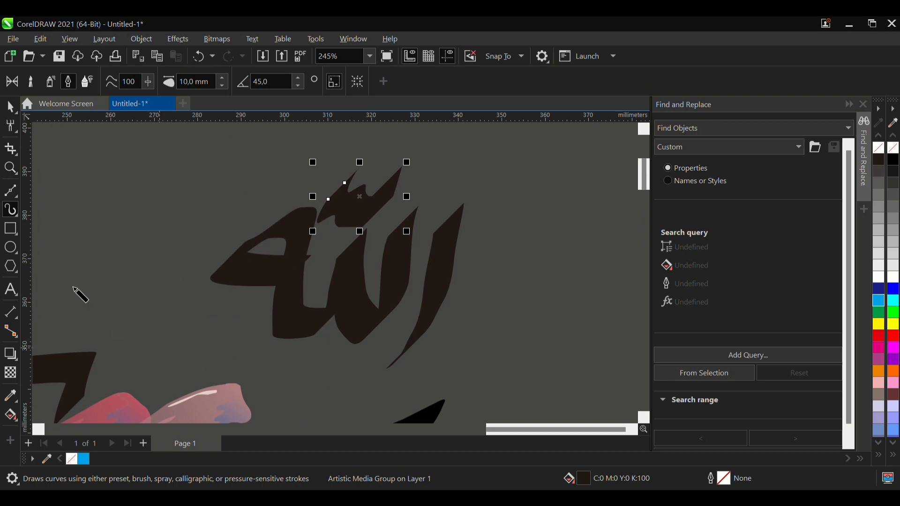
scroll(375, 300, down, 2)
scroll(184, 293, up, 1)
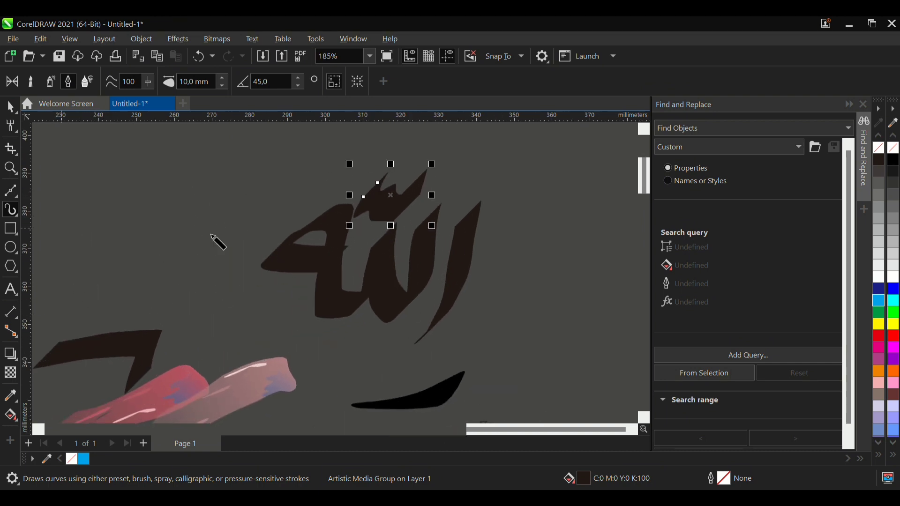
scroll(257, 277, down, 1)
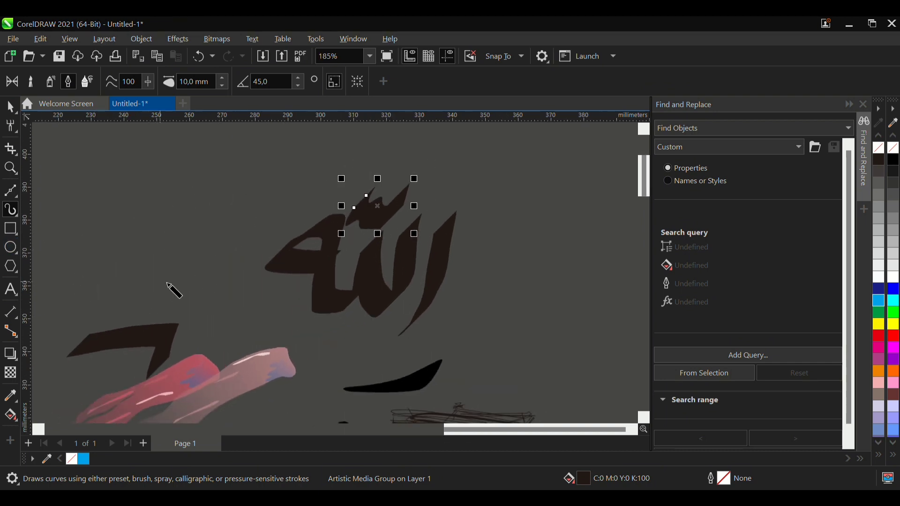
scroll(497, 296, up, 1)
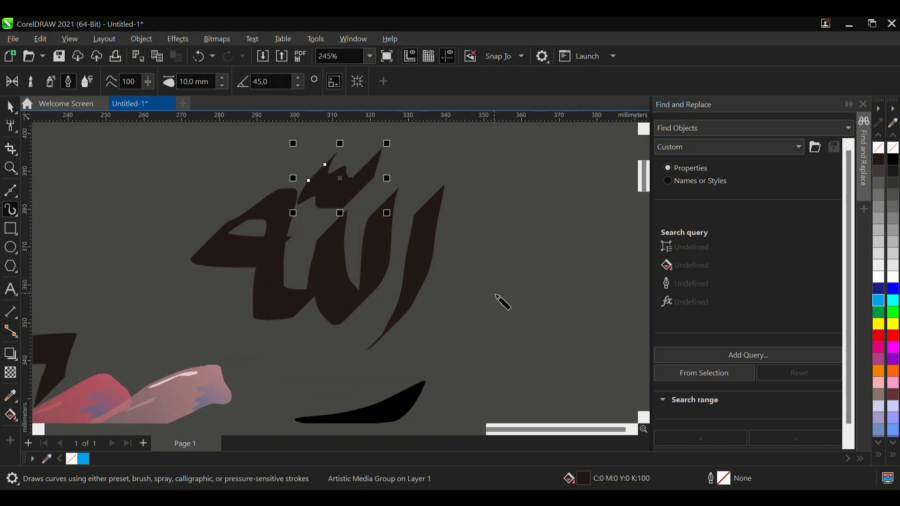
scroll(413, 170, up, 1)
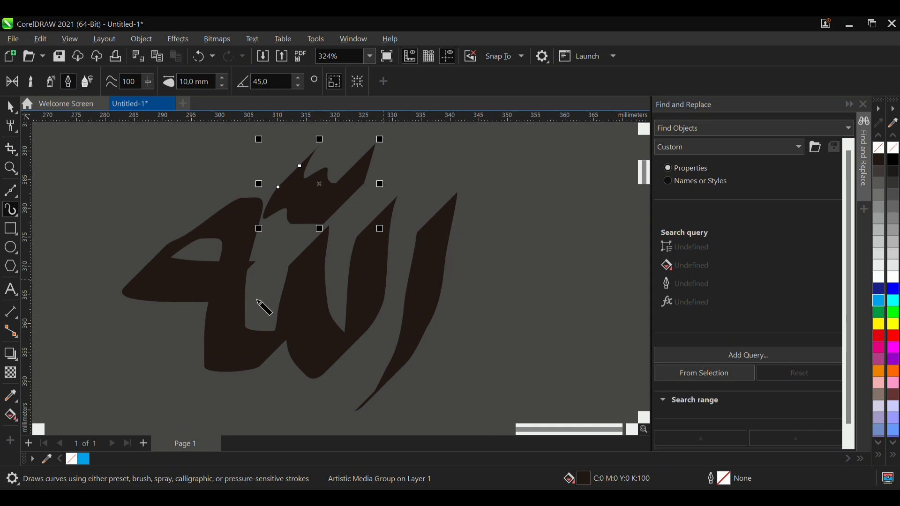
scroll(260, 298, down, 3)
scroll(468, 275, up, 2)
- Try four calligraphic pen strokes at different slants in the empty area to the right of the Arabic lettering, undoing each one
mouse_move(487, 216)
mouse_down()
mouse_move(488, 250)
mouse_move(423, 379)
mouse_up()
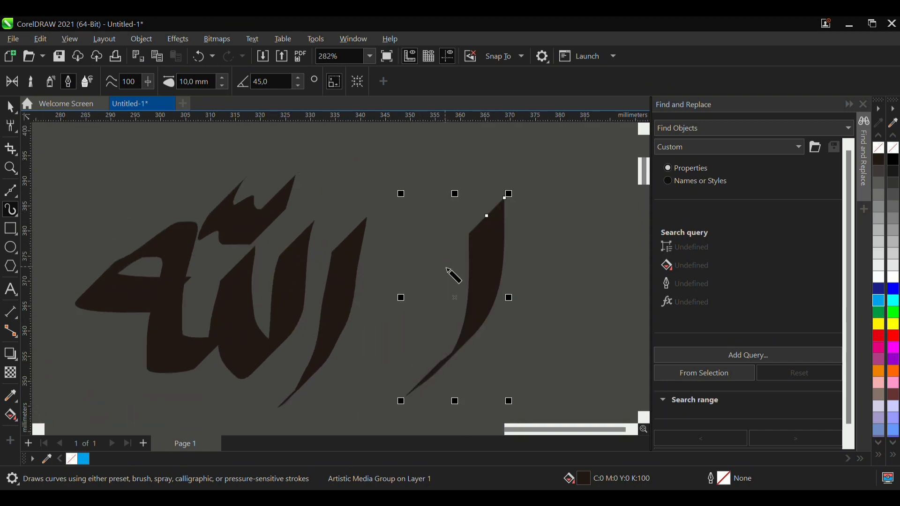
key(ctrl+z)
mouse_move(506, 224)
mouse_down()
mouse_move(517, 257)
mouse_move(479, 298)
mouse_move(449, 304)
mouse_move(418, 271)
mouse_up()
key(ctrl+z)
mouse_move(481, 218)
mouse_down()
mouse_move(486, 298)
mouse_move(435, 324)
mouse_up()
key(ctrl+z)
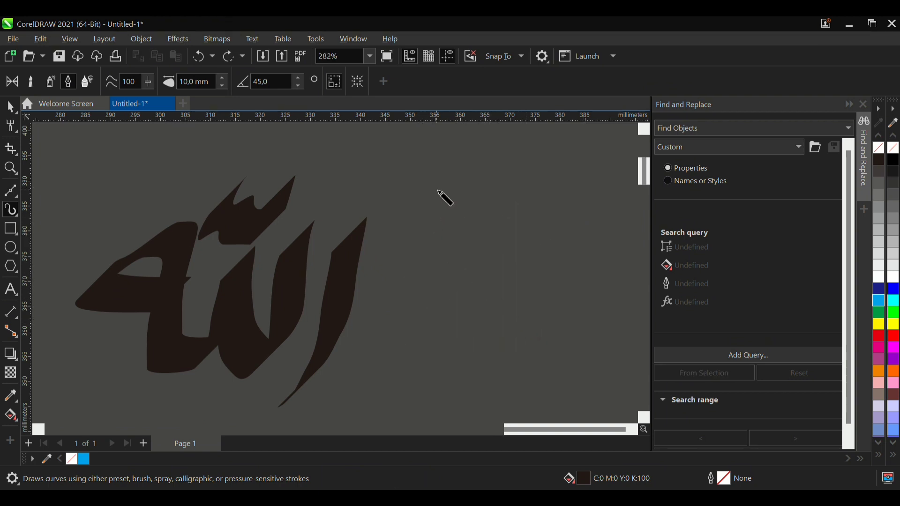
drag(437, 187, 438, 373)
key(ctrl+z)
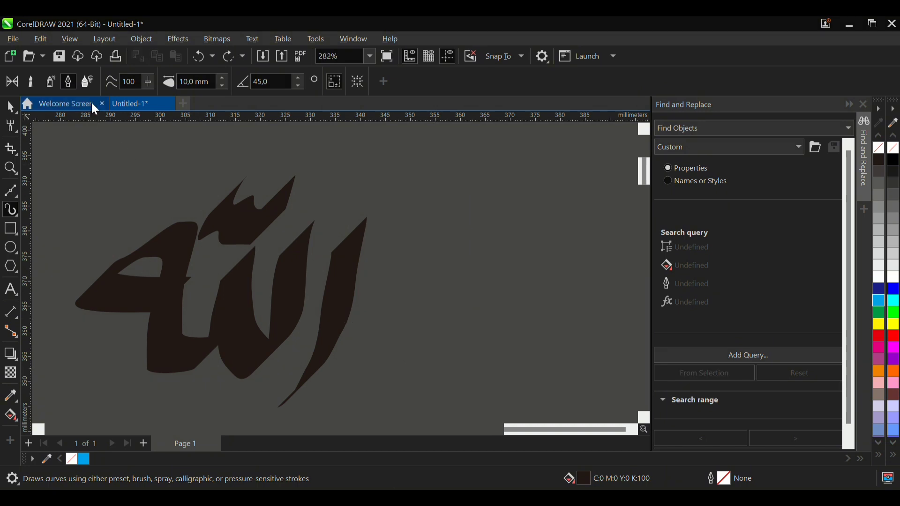
- Switch Artistic Media to Expression mode and draw a thick looping stroke at 10 mm width to the right of the Arabic lettering
click(88, 81)
mouse_move(472, 176)
mouse_down()
mouse_move(443, 272)
mouse_move(450, 285)
mouse_move(373, 164)
mouse_move(512, 146)
mouse_move(549, 269)
mouse_up()
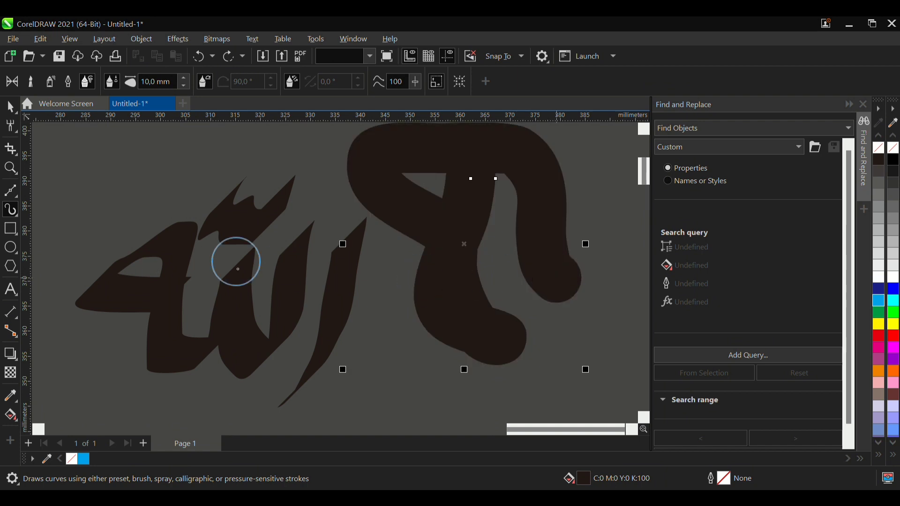
scroll(202, 248, down, 2)
- Set the Expression stroke width to 5 mm and draw a figure-eight-like stroke to the right of the first looping stroke
click(183, 85)
click(183, 85)
click(183, 84)
click(183, 85)
mouse_move(520, 232)
mouse_down()
mouse_move(439, 286)
mouse_move(457, 332)
mouse_move(483, 287)
mouse_move(456, 197)
mouse_move(479, 177)
mouse_move(511, 219)
mouse_move(518, 294)
mouse_up()
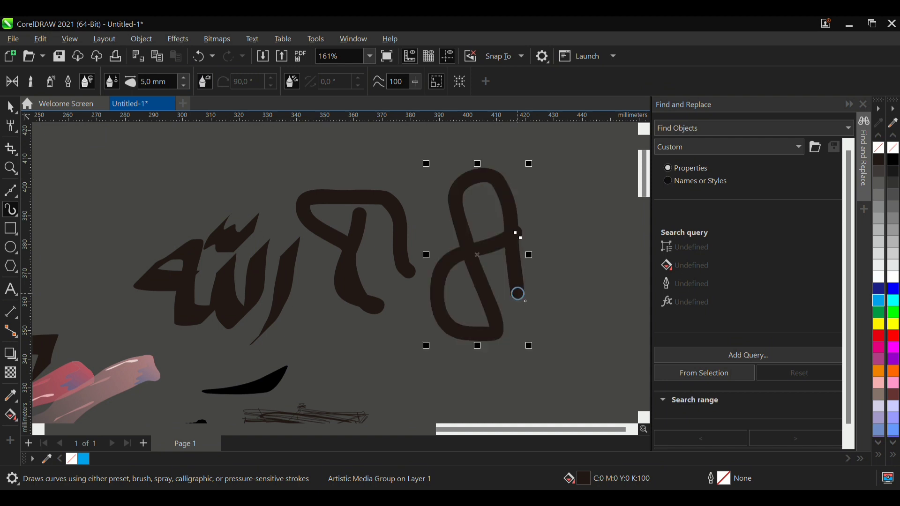
scroll(340, 282, down, 1)
scroll(496, 294, up, 1)
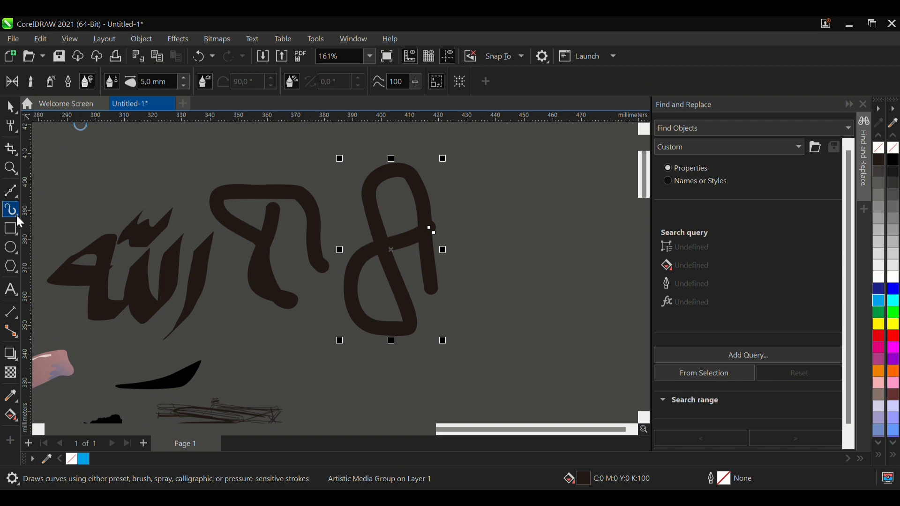
- Switch to the LiveSketch tool and sketch a wide open loop just above the Arabic lettering's shadda mark
key(s)
mouse_move(117, 175)
mouse_down()
mouse_move(205, 159)
mouse_move(152, 217)
mouse_move(126, 200)
mouse_up()
scroll(78, 177, up, 2)
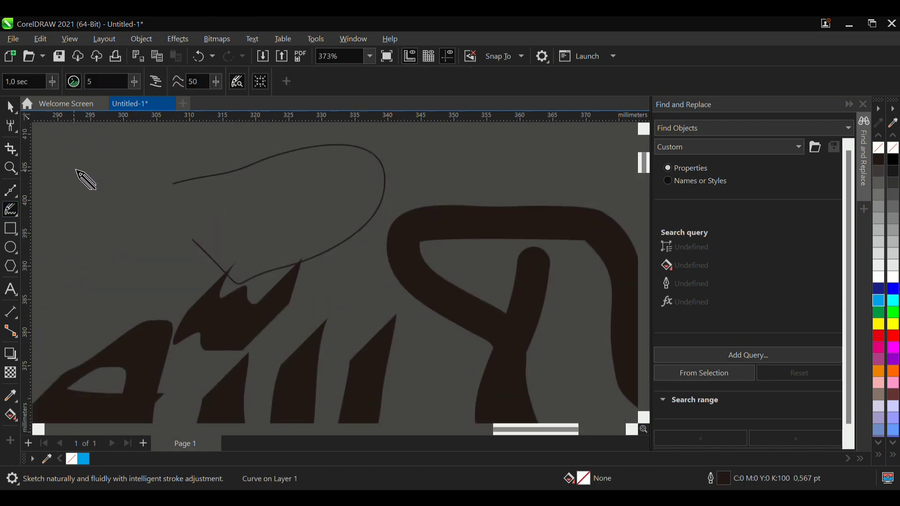
- Sketch a small arch to the left of the open loop and close it into a rounded shape with a second stroke between its ends
mouse_move(62, 184)
mouse_down()
mouse_move(121, 161)
mouse_move(118, 251)
mouse_up()
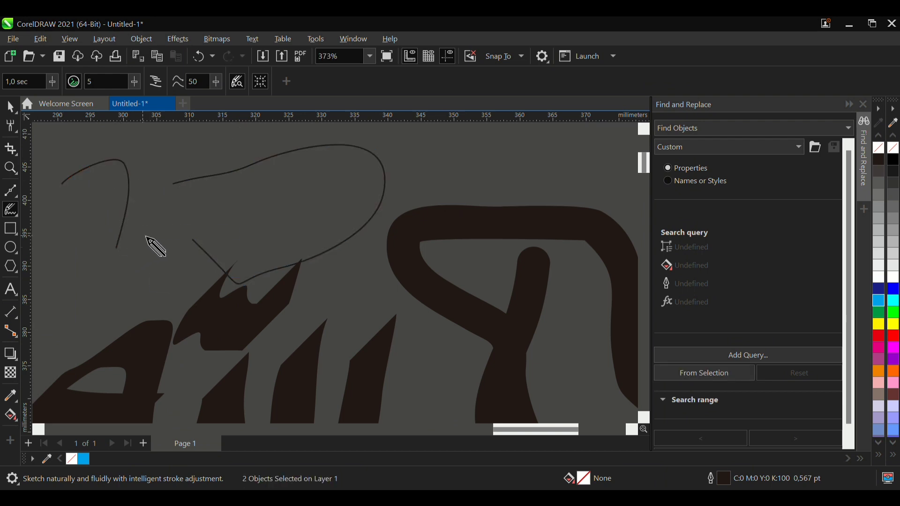
click(117, 249)
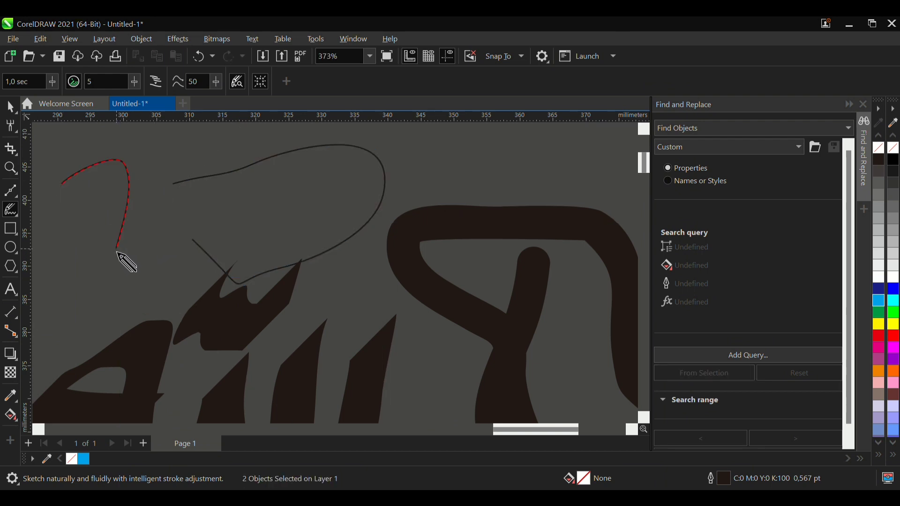
mouse_move(62, 184)
mouse_down()
mouse_move(93, 251)
mouse_move(117, 249)
mouse_up()
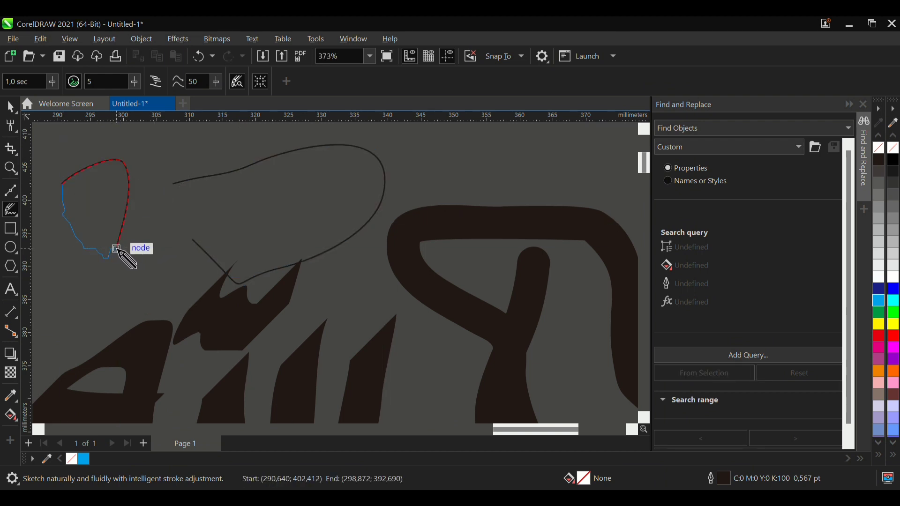
scroll(181, 257, down, 4)
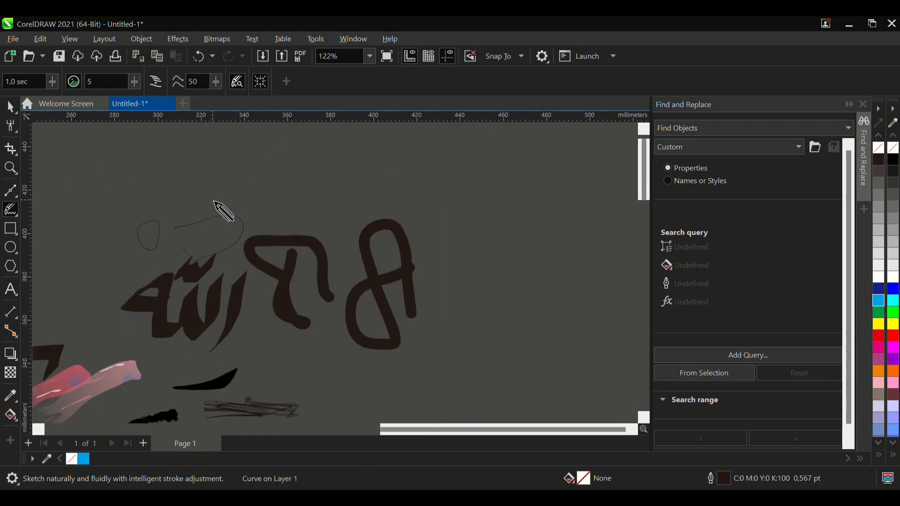
- Sketch a wavy closed outline with a leaf-like end above the first thick looping stroke
scroll(220, 209, up, 3)
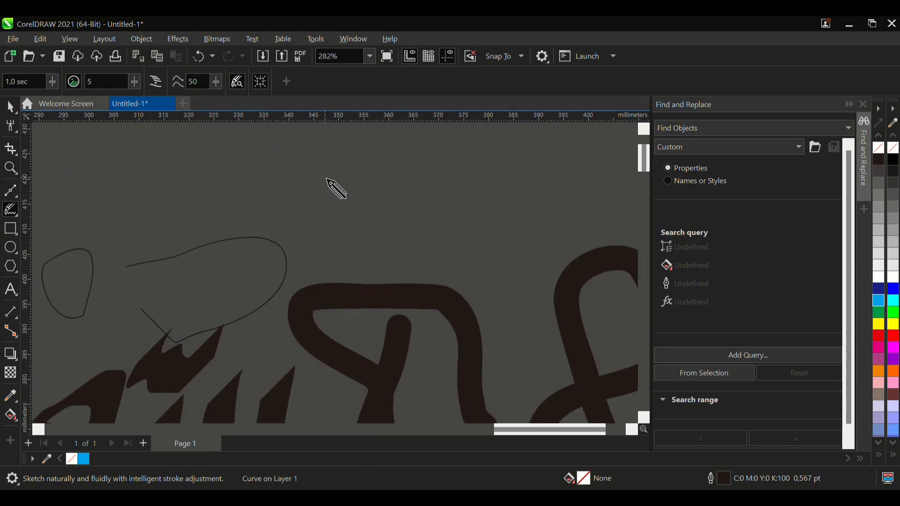
mouse_move(416, 142)
mouse_down()
mouse_move(355, 180)
mouse_move(295, 172)
mouse_move(267, 195)
mouse_move(289, 189)
mouse_move(278, 206)
mouse_move(288, 209)
mouse_move(304, 189)
mouse_move(327, 195)
mouse_move(334, 218)
mouse_move(361, 190)
mouse_move(392, 183)
mouse_move(416, 142)
mouse_up()
scroll(214, 247, down, 4)
scroll(387, 205, up, 3)
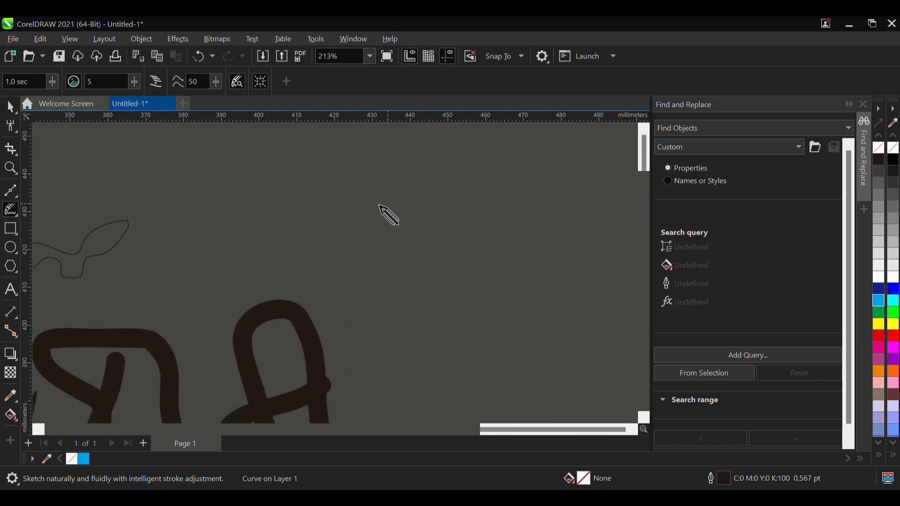
- Sketch a second pointed, bird-like outline to the right of the wavy one using two LiveSketch strokes
scroll(131, 235, up, 3)
mouse_move(381, 206)
mouse_down()
mouse_move(233, 292)
mouse_move(214, 322)
mouse_move(261, 310)
mouse_move(284, 331)
mouse_move(329, 308)
mouse_up()
drag(368, 236, 381, 209)
scroll(415, 225, down, 3)
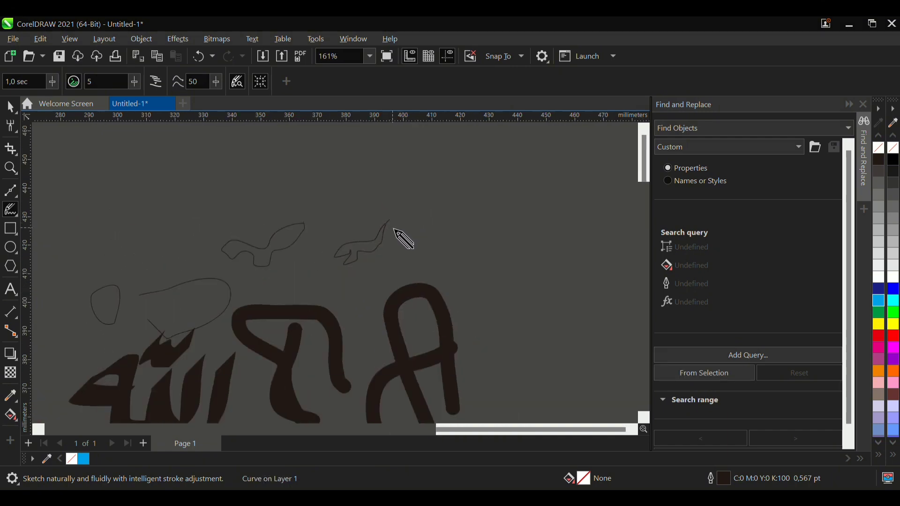
- Turn off including existing curves in LiveSketch and adjust the sketch timer
scroll(361, 249, up, 2)
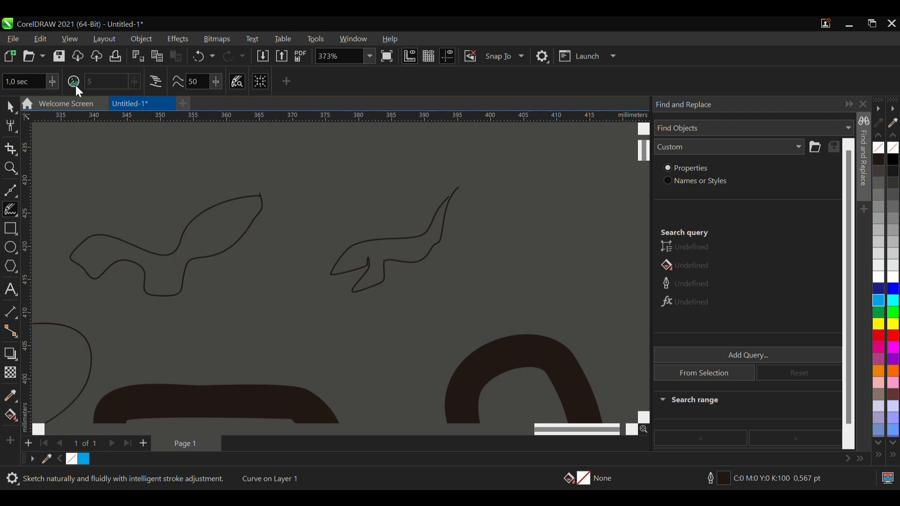
click(54, 81)
drag(54, 96, 63, 97)
- Switch to the Smart Drawing tool and draw a curved open wedge and a short vertical line between the two sketched outlines
click(49, 238)
mouse_move(323, 169)
mouse_down()
mouse_move(351, 224)
mouse_move(291, 240)
mouse_move(280, 172)
mouse_up()
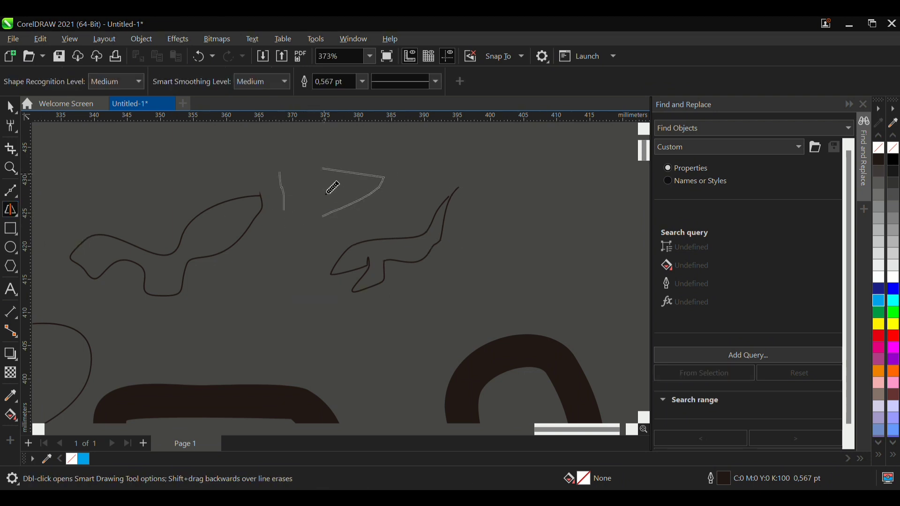
scroll(332, 183, up, 3)
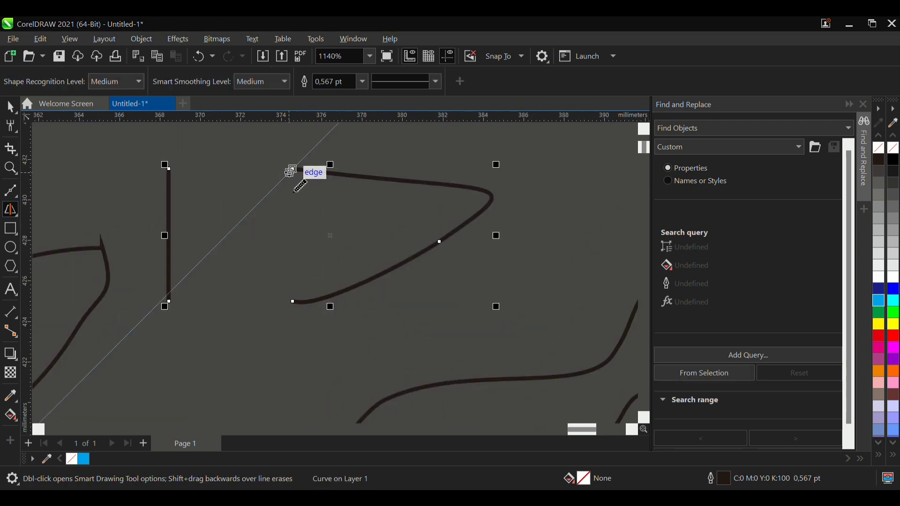
- Draw a small triangle inside the curved wedge with the Smart Drawing tool
mouse_move(292, 288)
mouse_down()
mouse_move(288, 228)
mouse_move(304, 227)
mouse_move(348, 263)
mouse_move(305, 298)
mouse_up()
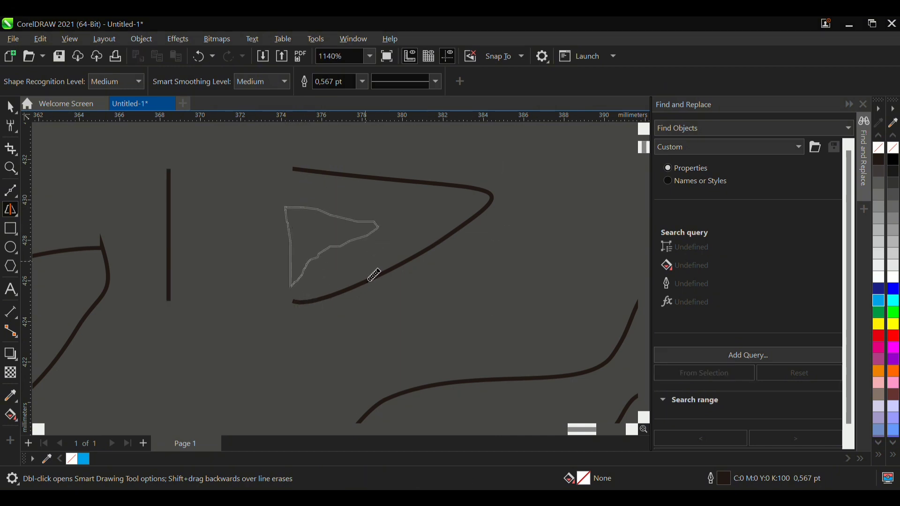
scroll(381, 266, up, 3)
scroll(377, 269, down, 6)
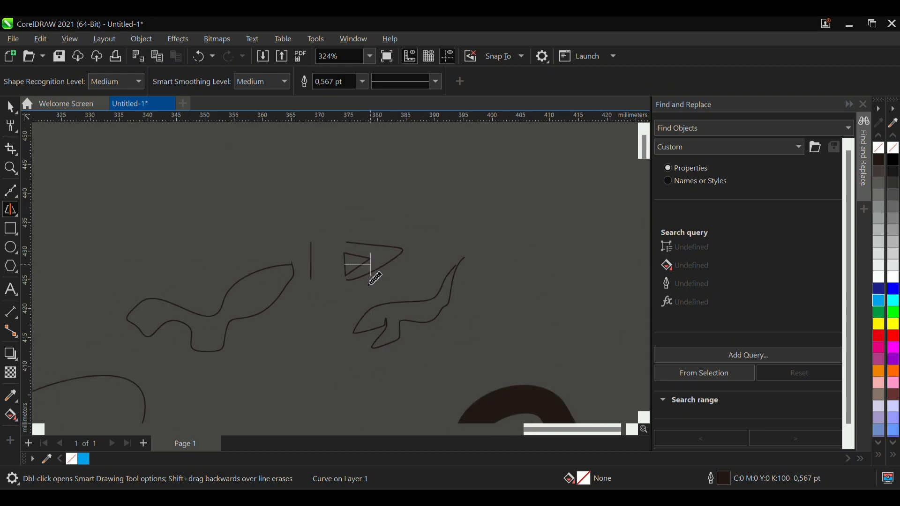
scroll(375, 280, down, 3)
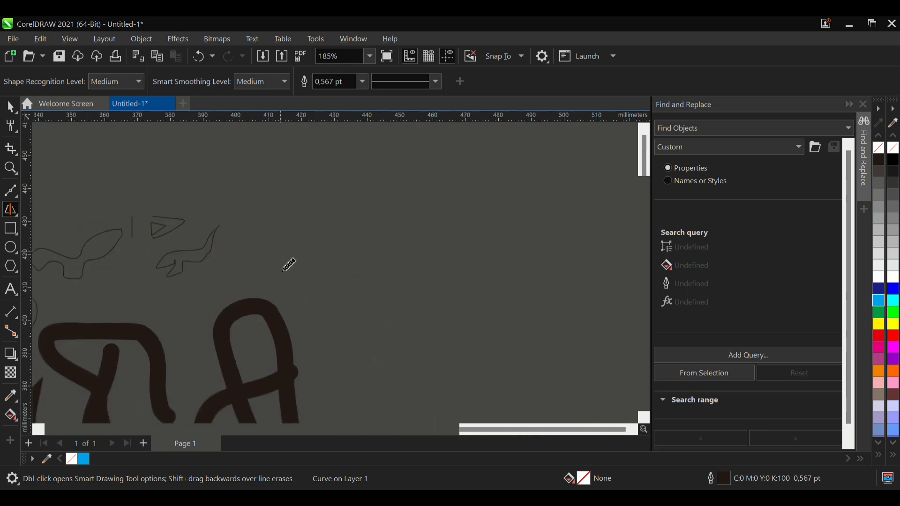
- Draw another triangle about 3.3 × 4.5 mm with Smart Drawing in the empty area to the right of the sketches
scroll(289, 266, up, 10)
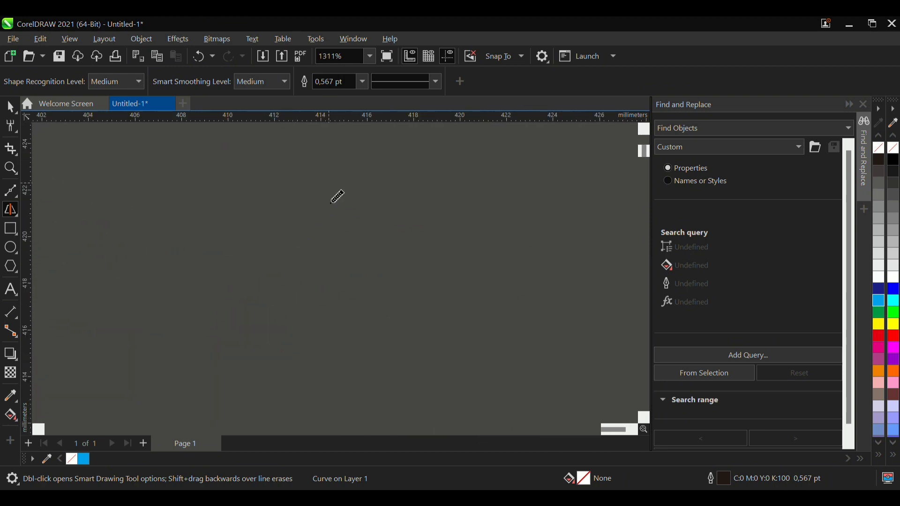
mouse_move(331, 186)
mouse_down()
mouse_move(361, 211)
mouse_move(367, 268)
mouse_move(325, 293)
mouse_move(321, 201)
mouse_up()
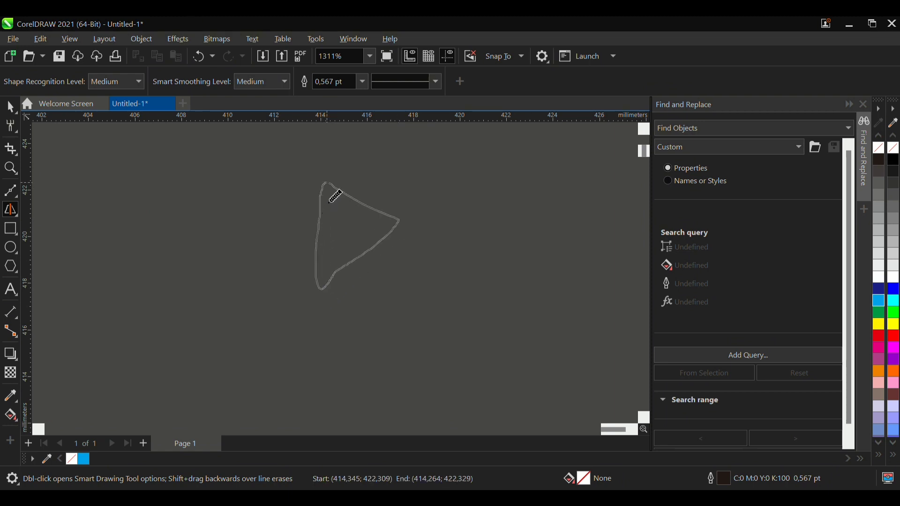
scroll(389, 232, up, 5)
scroll(375, 267, down, 3)
scroll(367, 286, down, 1)
scroll(367, 286, up, 2)
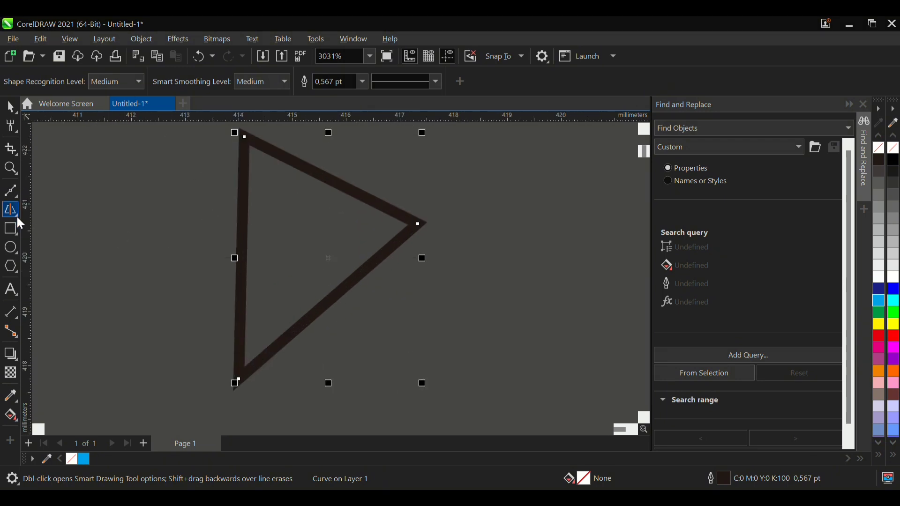
scroll(324, 260, down, 3)
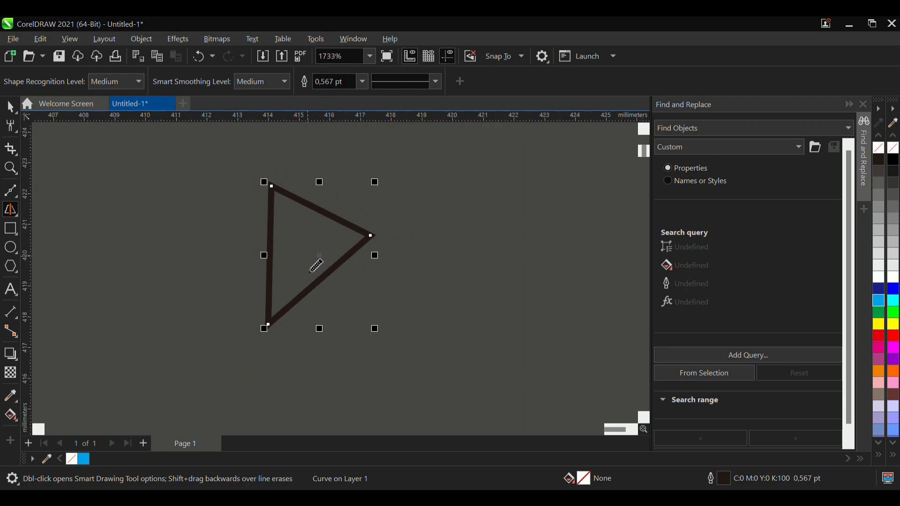
scroll(300, 270, up, 3)
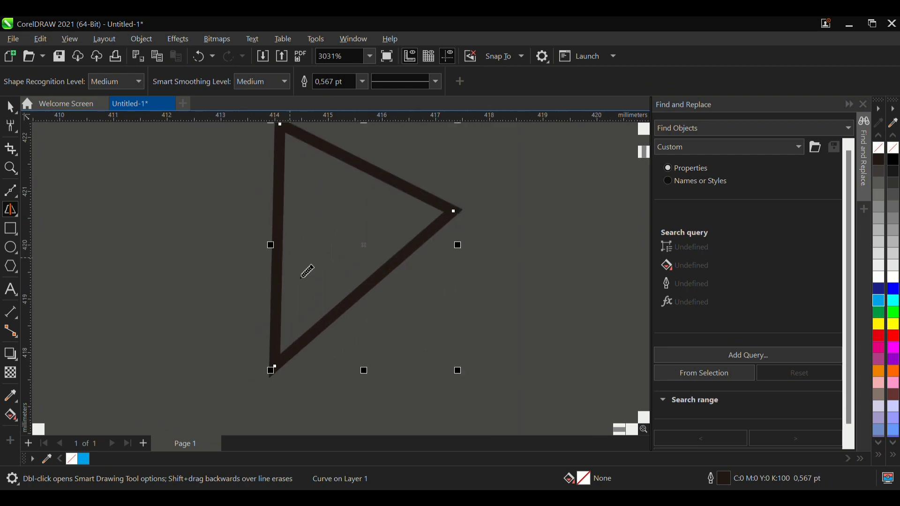
scroll(371, 284, down, 3)
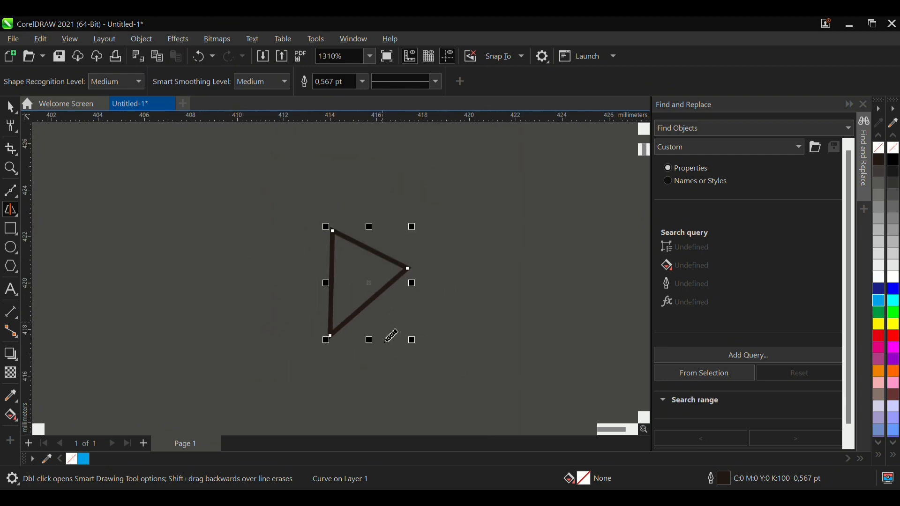
- Draw a square about 4 mm per side with the Rectangle tool, above and to the left of the new triangle
click(13, 231)
scroll(116, 233, up, 2)
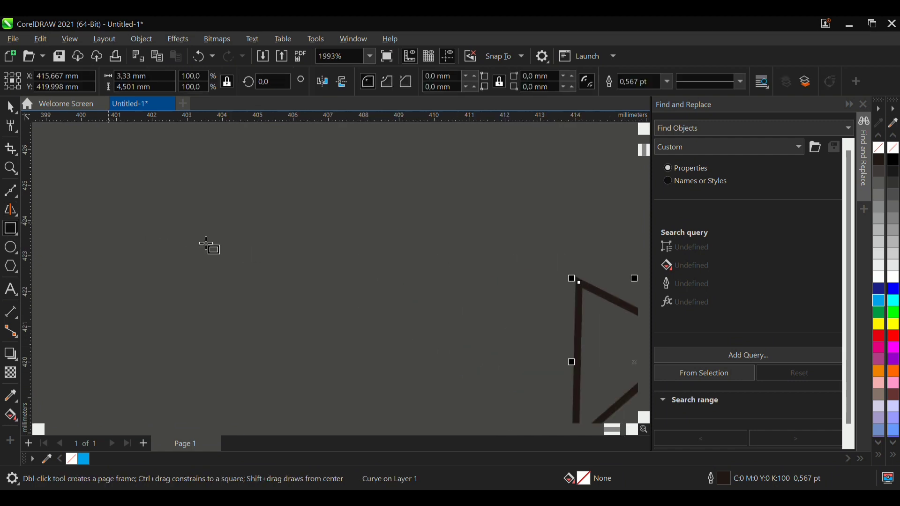
scroll(413, 314, down, 2)
scroll(345, 276, up, 2)
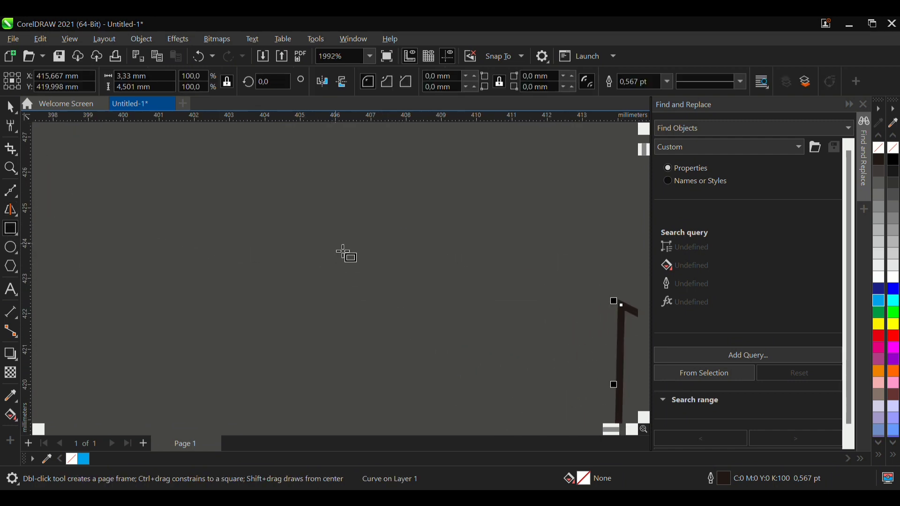
scroll(347, 253, up, 1)
scroll(305, 223, down, 1)
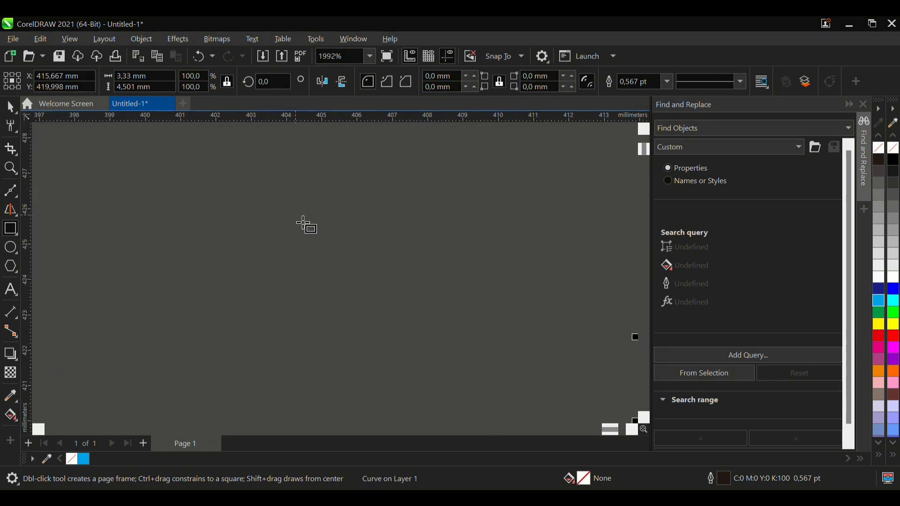
drag(283, 206, 418, 349)
scroll(226, 267, down, 2)
scroll(419, 238, up, 2)
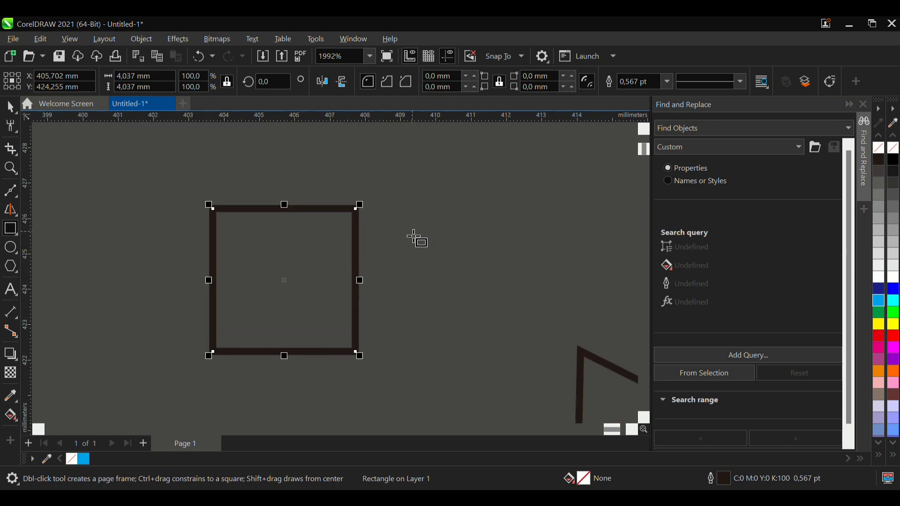
- Draw a rectangle about 4.7 × 2 mm to the right of the square, and shift the square about 2 mm to the left
drag(386, 210, 558, 286)
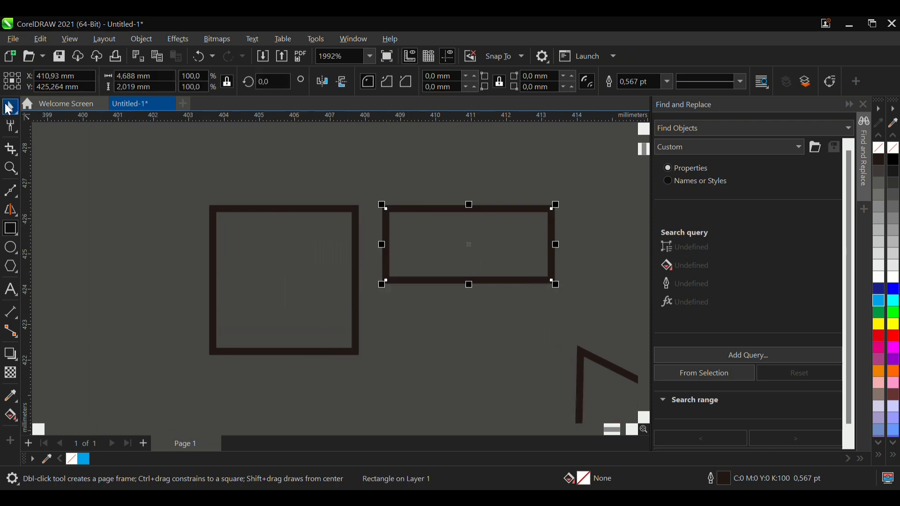
key(space)
click(330, 249)
drag(320, 274, 250, 274)
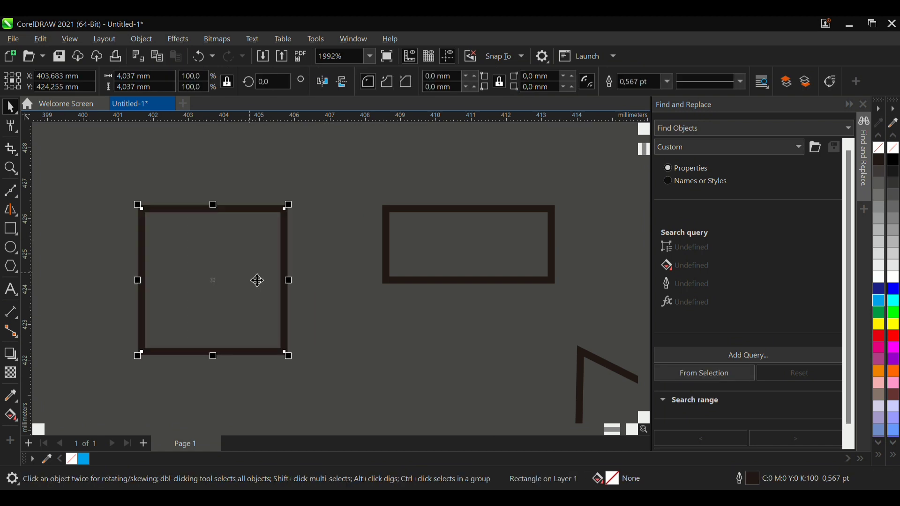
click(269, 254)
click(277, 258)
scroll(387, 234, down, 1)
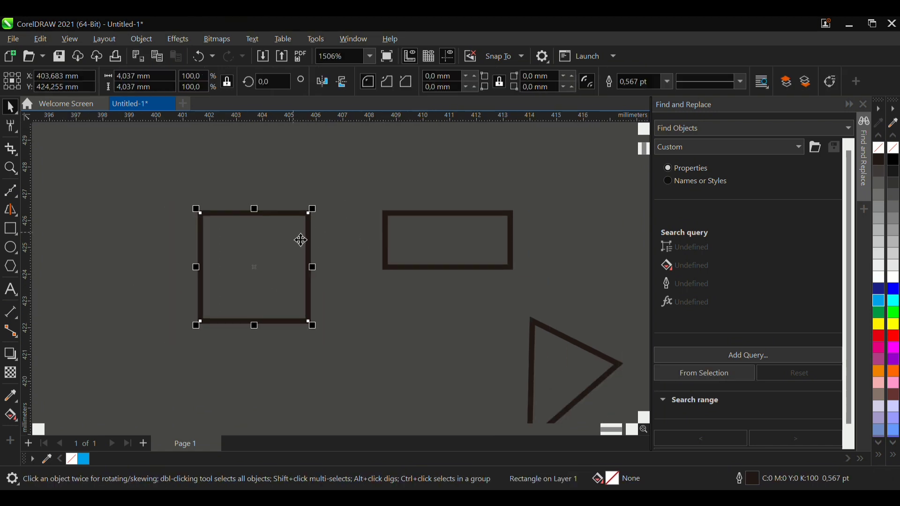
- Delete the square and the rectangle beside it
key(Delete)
click(449, 237)
key(Delete)
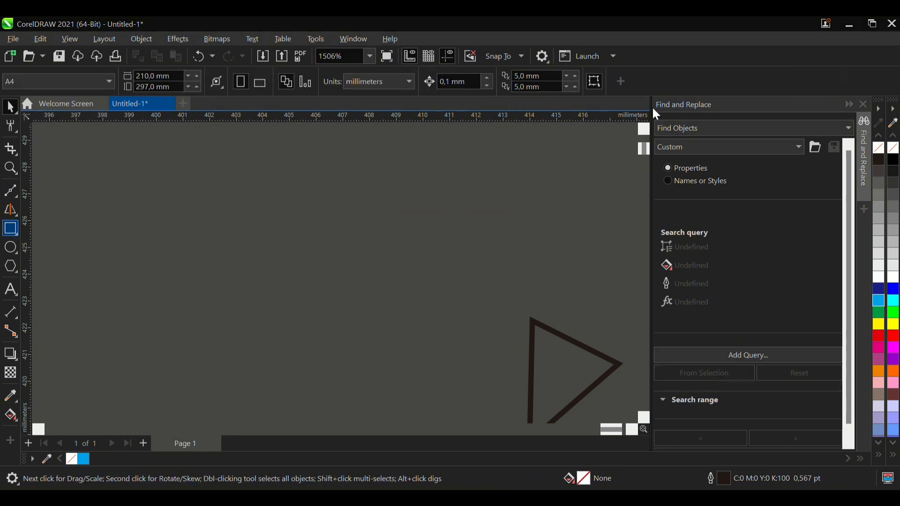
- Draw a square about 6.3 mm per side with the Rectangle tool and a rectangle about 9.3 × 3.6 mm to its right
click(9, 230)
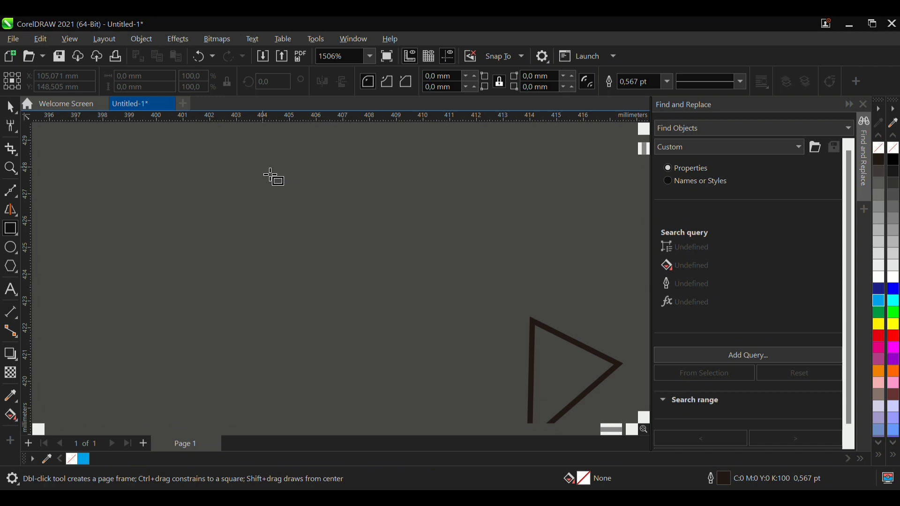
drag(270, 174, 435, 305)
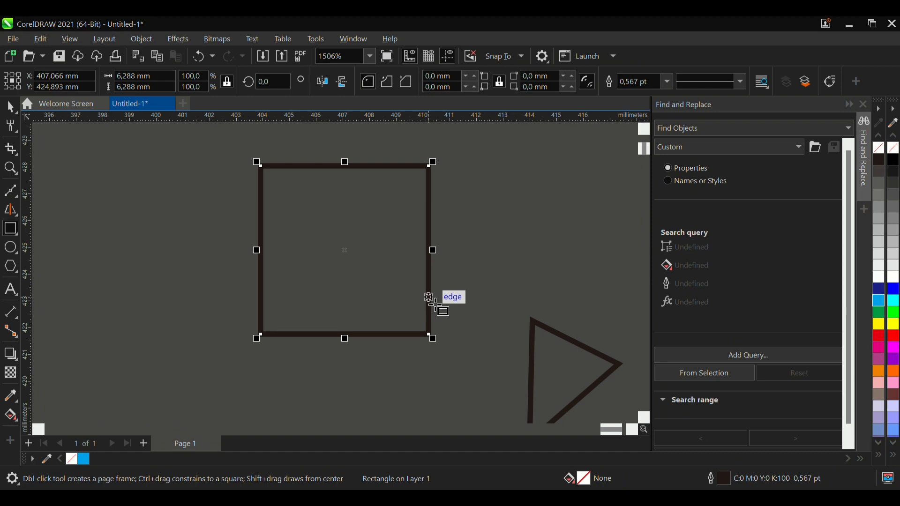
scroll(210, 277, down, 3)
scroll(413, 235, up, 2)
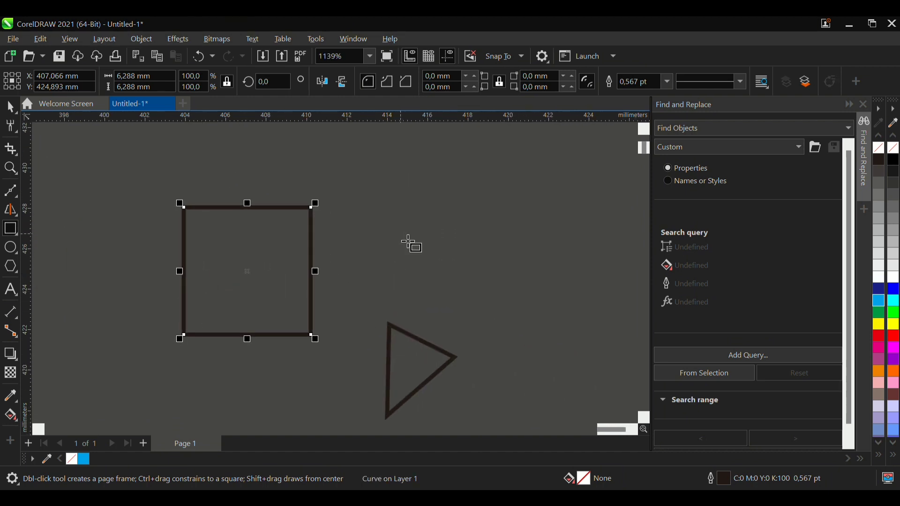
drag(341, 208, 533, 283)
click(13, 108)
- Select all the sketches, strokes and shapes on and around the page and delete them
scroll(338, 253, down, 10)
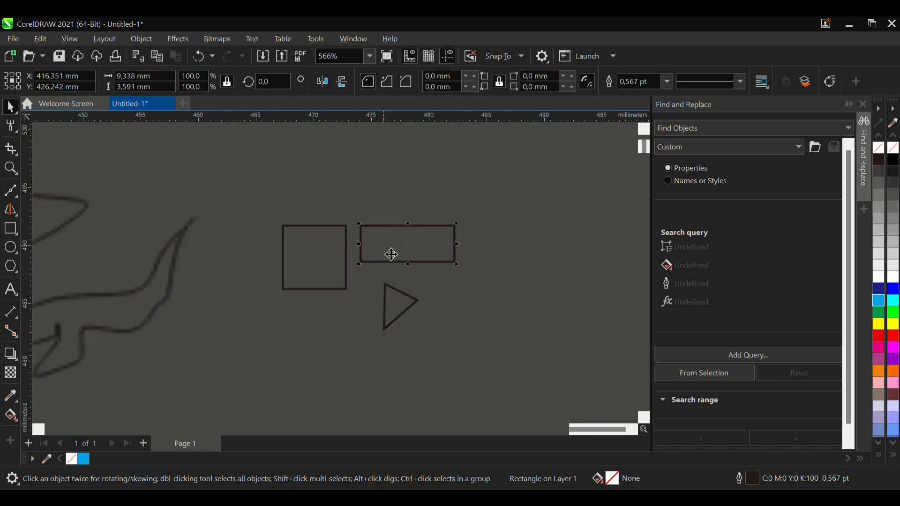
scroll(134, 213, down, 8)
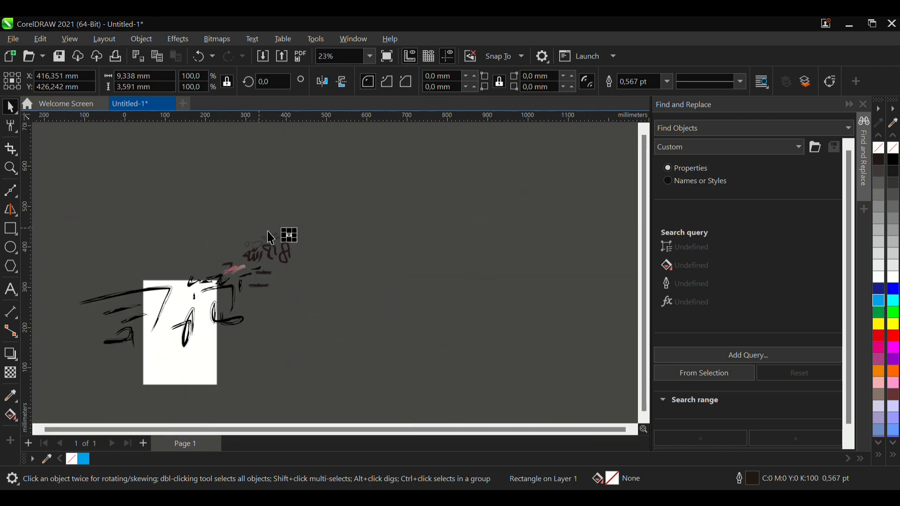
drag(114, 201, 499, 372)
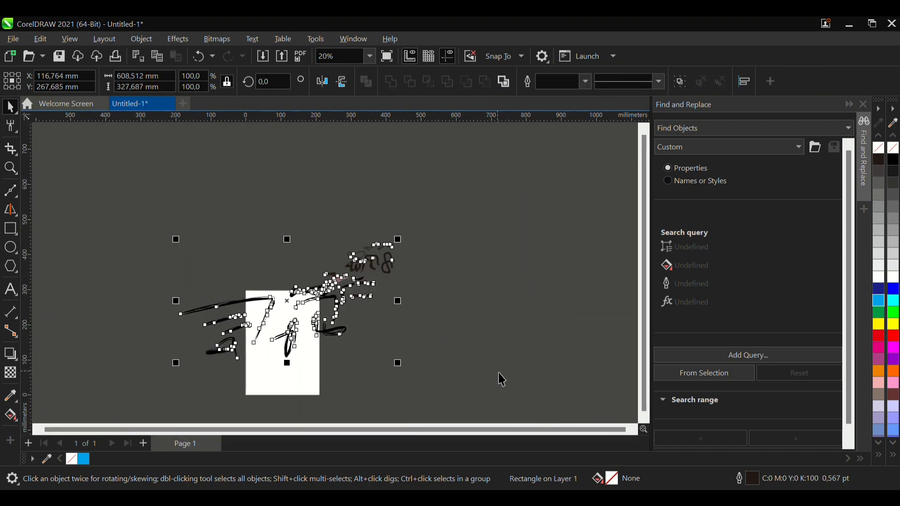
key(Delete)
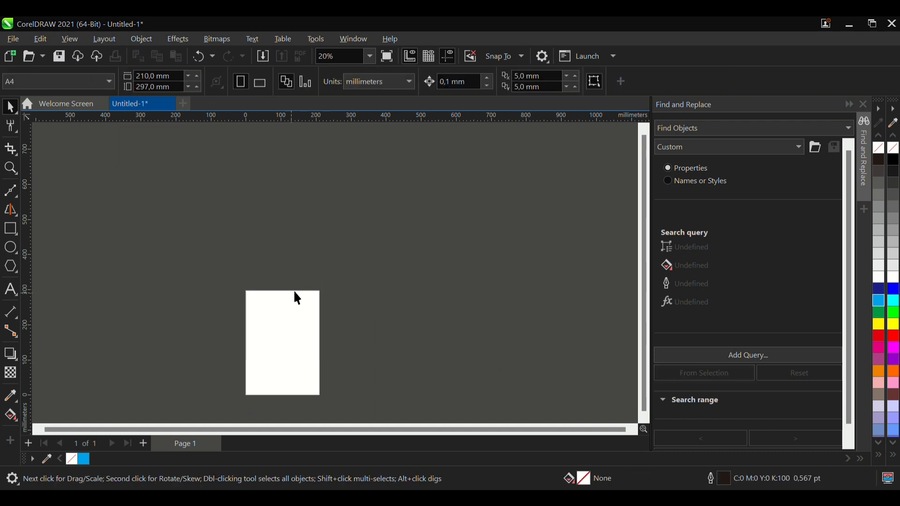
scroll(360, 271, down, 4)
scroll(352, 342, up, 2)
scroll(342, 346, down, 4)
scroll(320, 329, up, 5)
drag(213, 212, 509, 398)
drag(513, 399, 180, 198)
drag(143, 172, 512, 388)
- Draw a circle about 177 mm in diameter on the page with the Ellipse tool, and delete it
scroll(359, 312, up, 2)
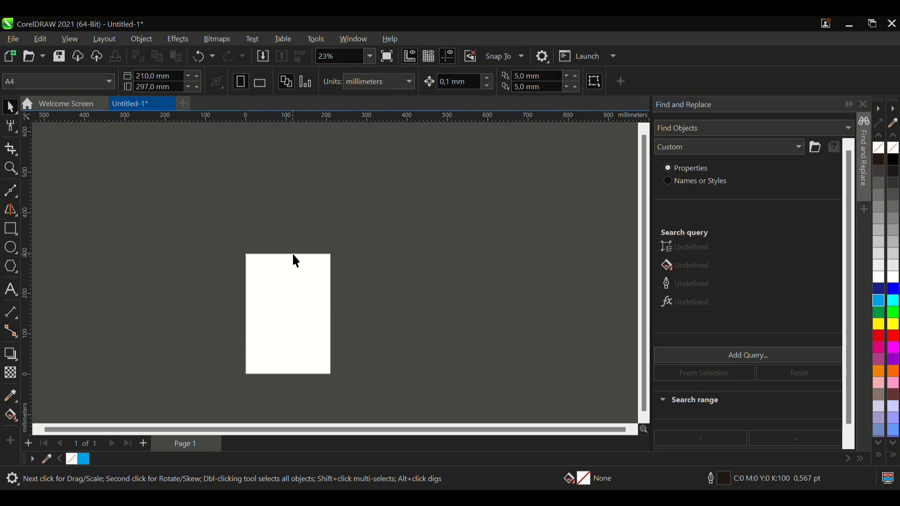
scroll(300, 287, up, 2)
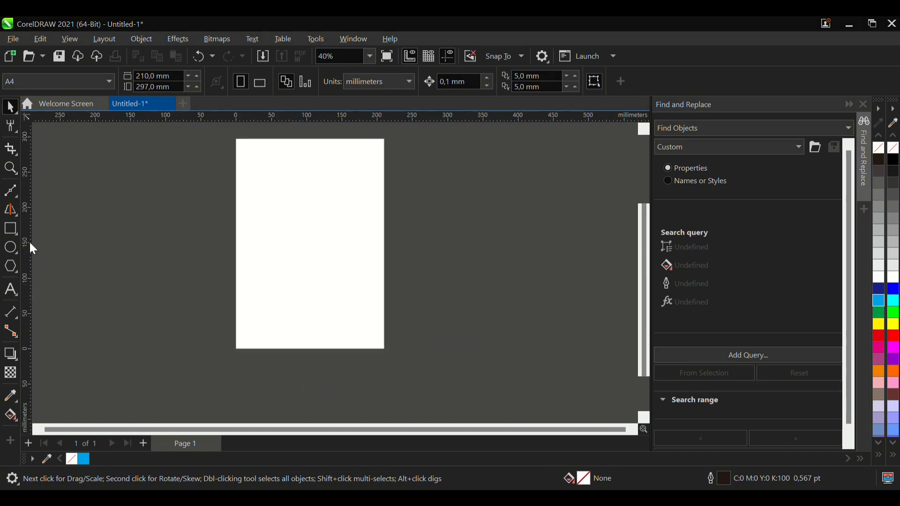
click(12, 248)
scroll(271, 203, up, 1)
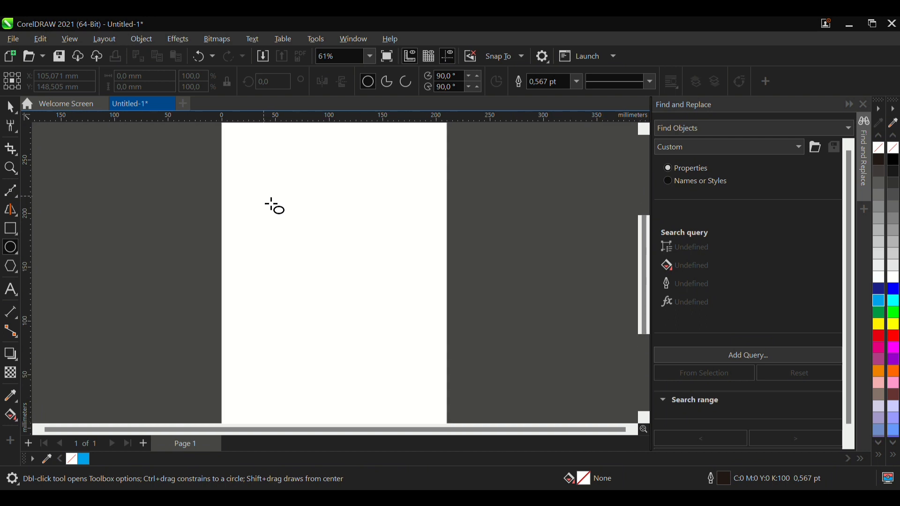
drag(224, 205, 404, 391)
scroll(298, 277, down, 1)
scroll(401, 301, up, 1)
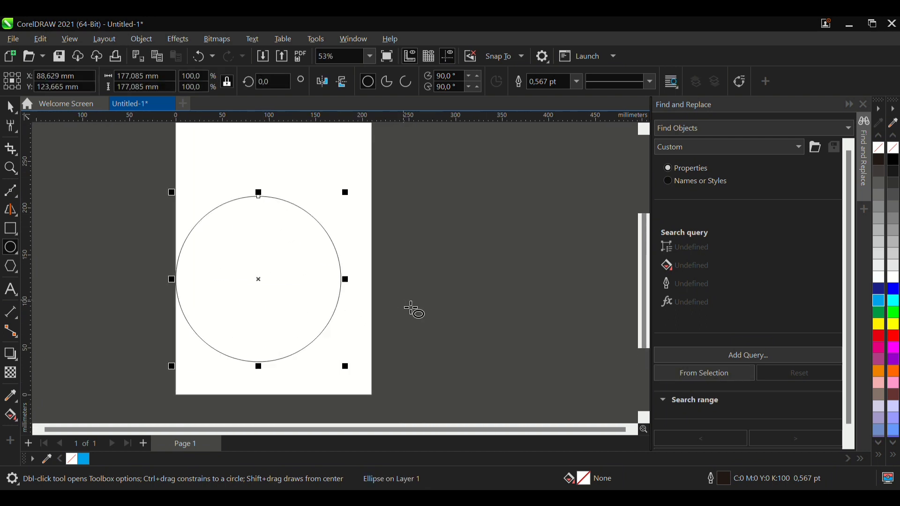
key(Delete)
- Draw a circle about 226 mm in diameter extending past the page's right edge, and delete it
drag(215, 181, 433, 392)
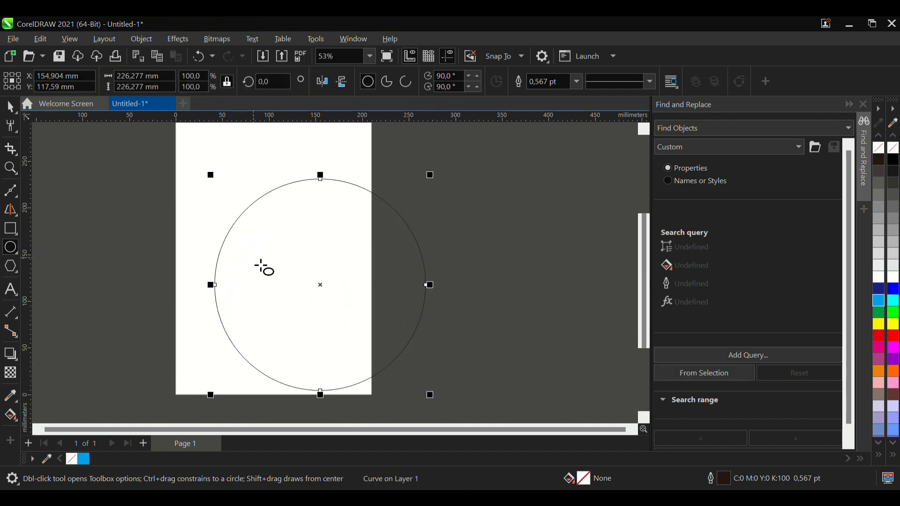
drag(260, 265, 261, 265)
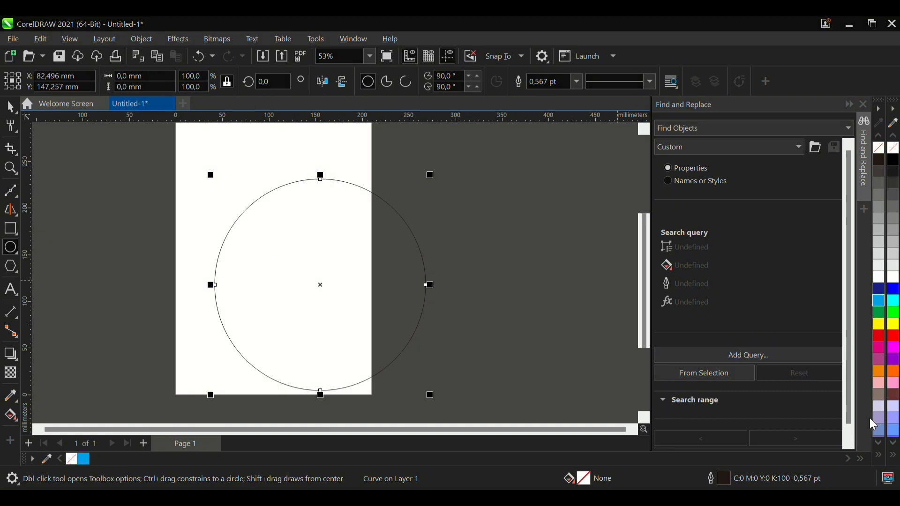
click(11, 107)
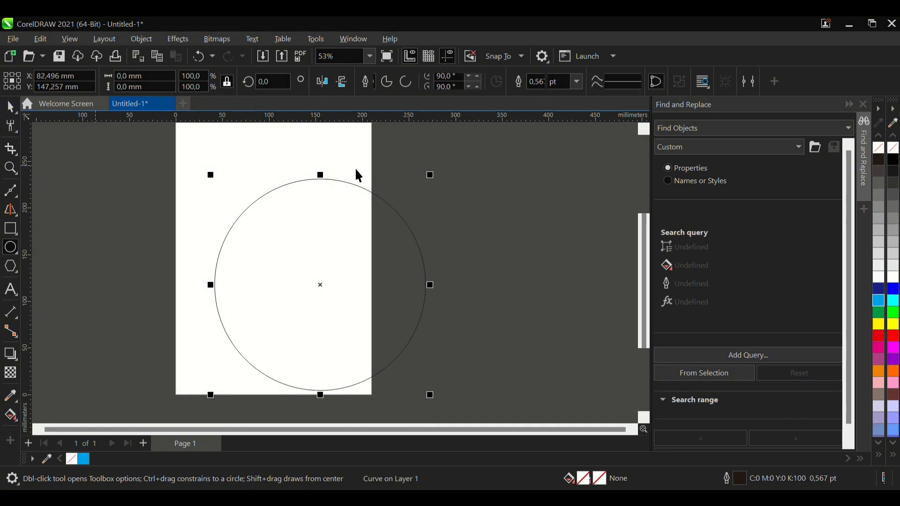
key(space)
key(Delete)
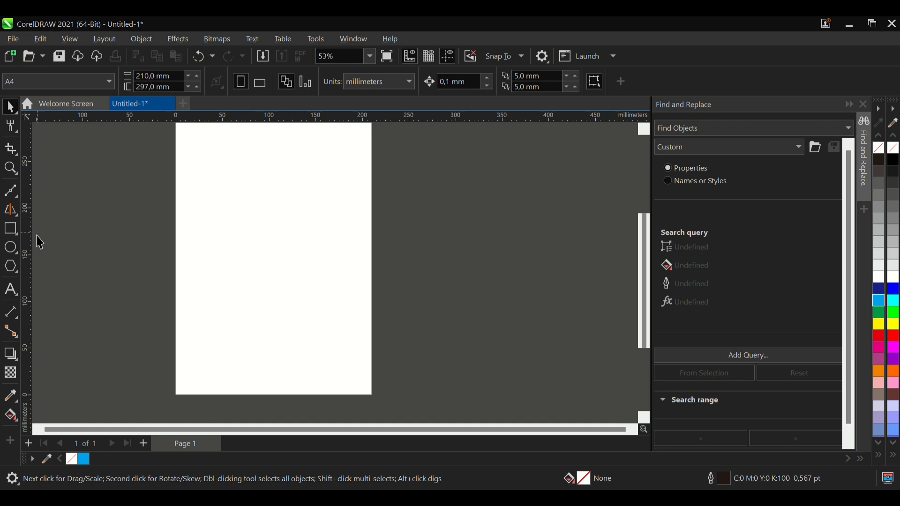
- Draw a flat ellipse about 461 × 87 mm across the page with the Ellipse tool, and delete it
click(10, 248)
drag(165, 235, 603, 324)
click(11, 109)
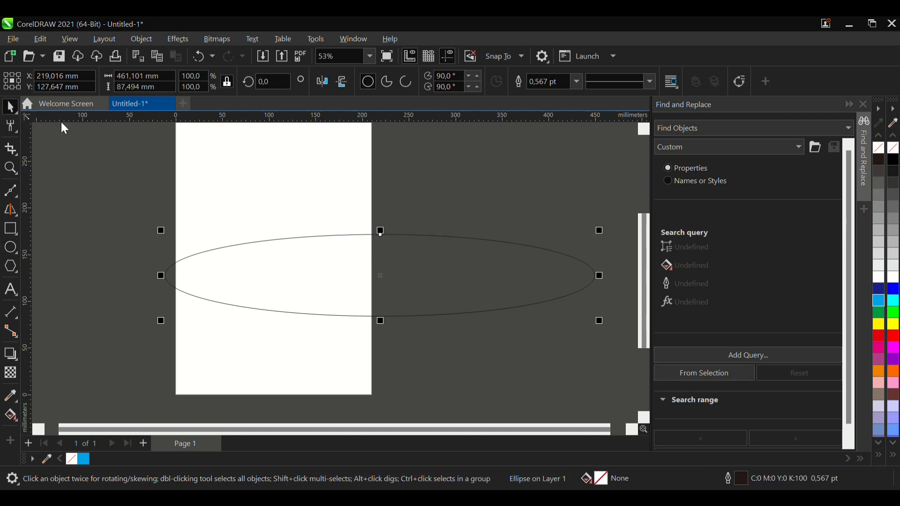
key(Delete)
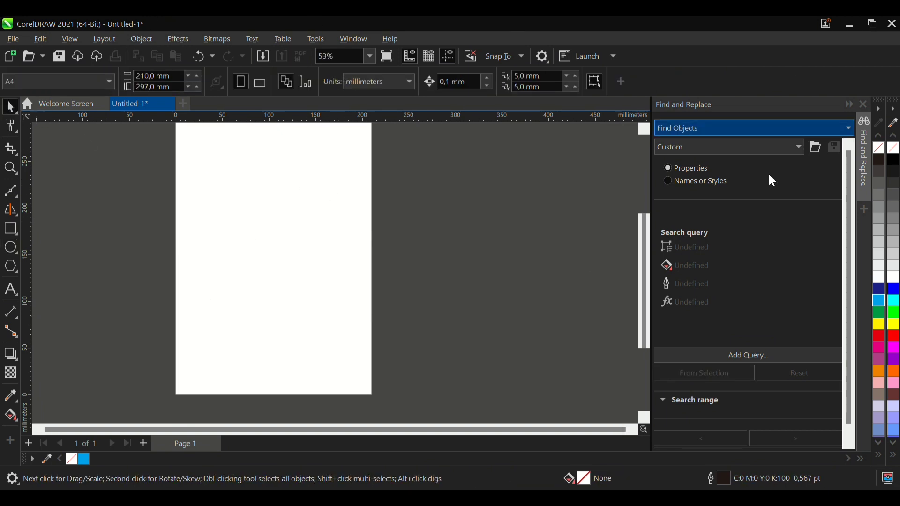
- Draw a polygon about 206 × 196 mm over the lower right of the page and set its number of sides to 8
click(12, 266)
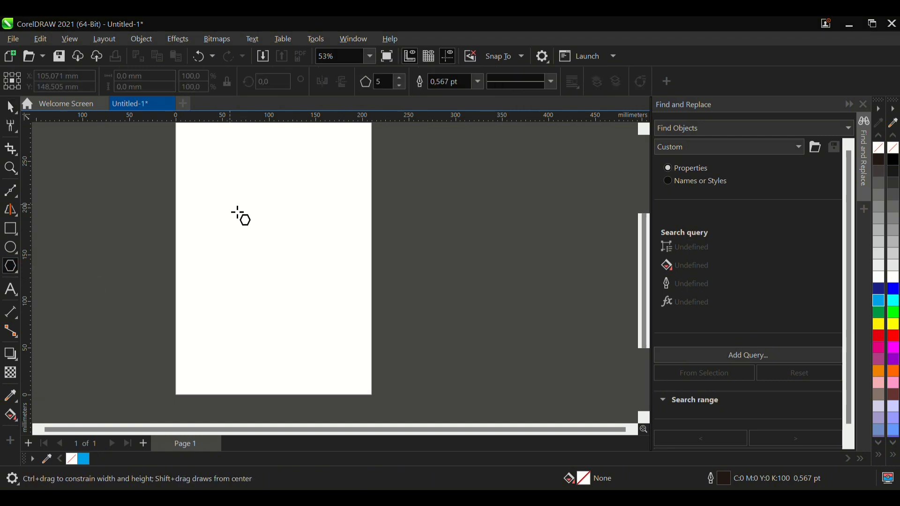
drag(238, 213, 432, 392)
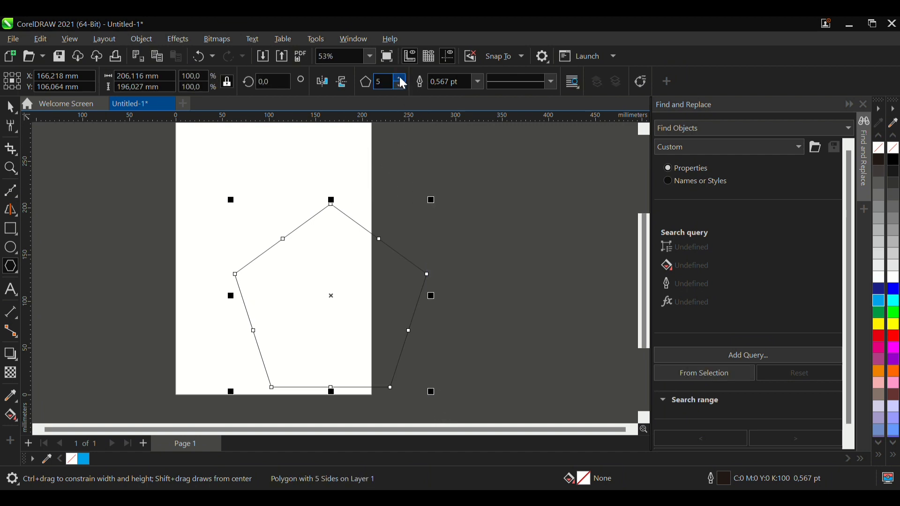
click(402, 81)
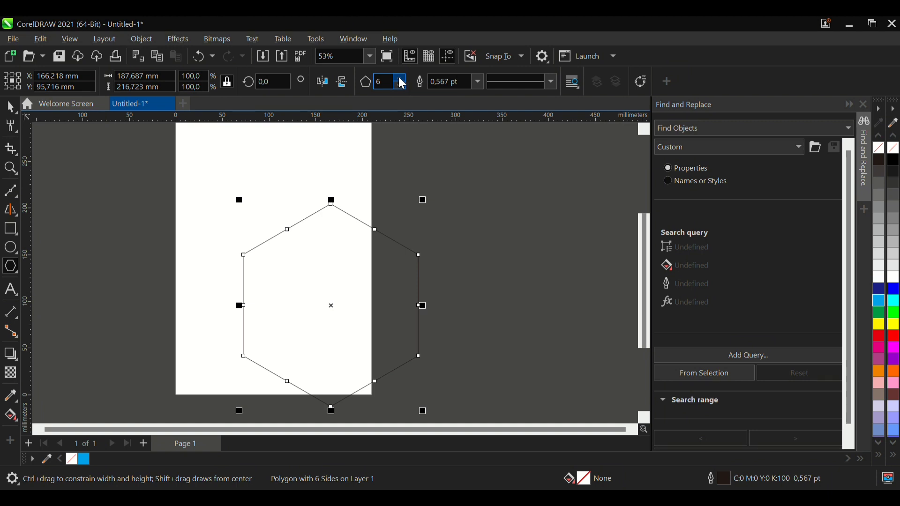
click(401, 79)
click(401, 79)
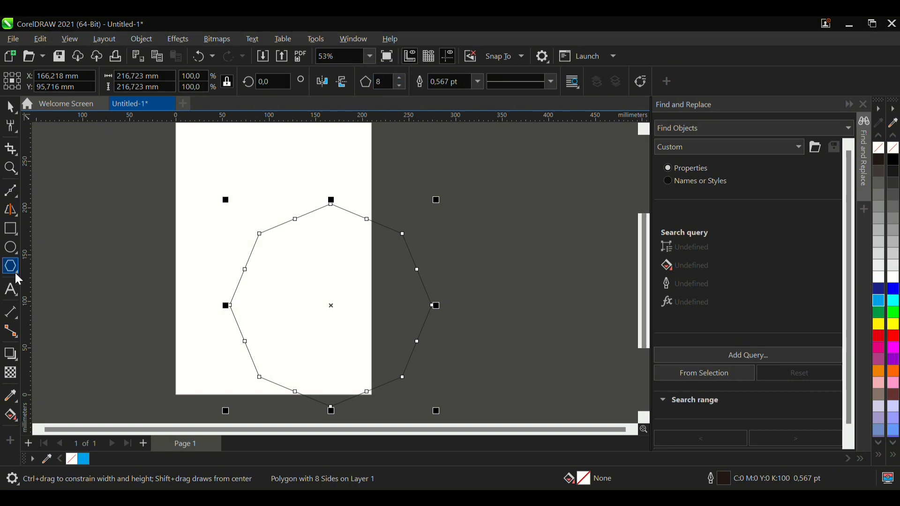
- Draw a five-pointed star about 104 × 99 mm overlapping the page's left edge and a four-revolution spiral about 117 mm wide beside it
click(46, 279)
drag(86, 187, 177, 300)
key(space)
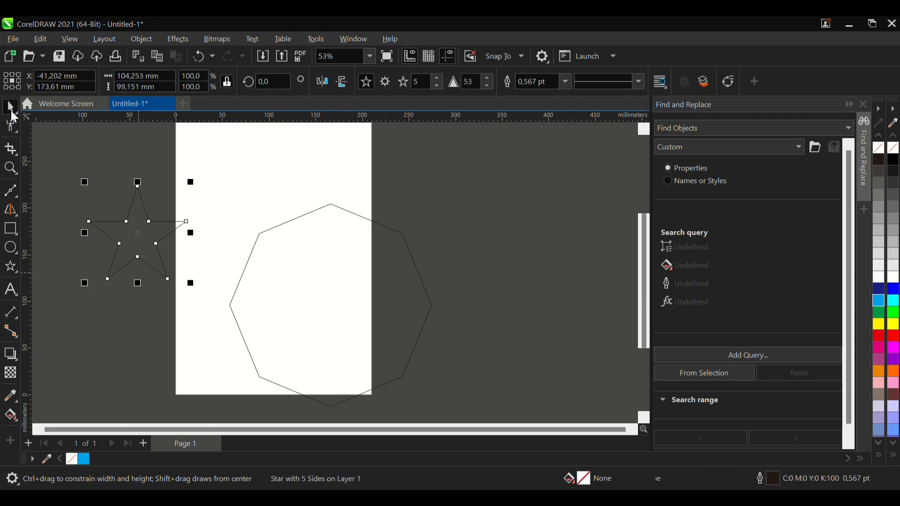
click(16, 270)
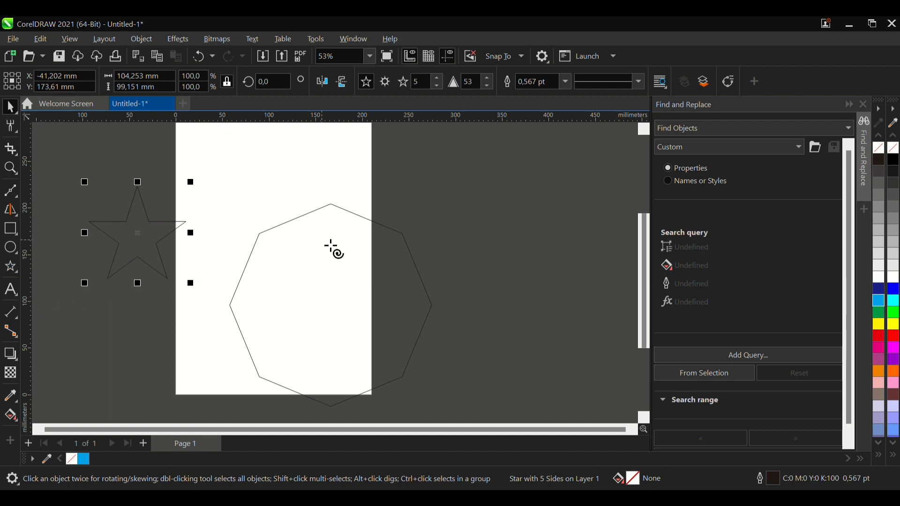
drag(183, 159, 298, 284)
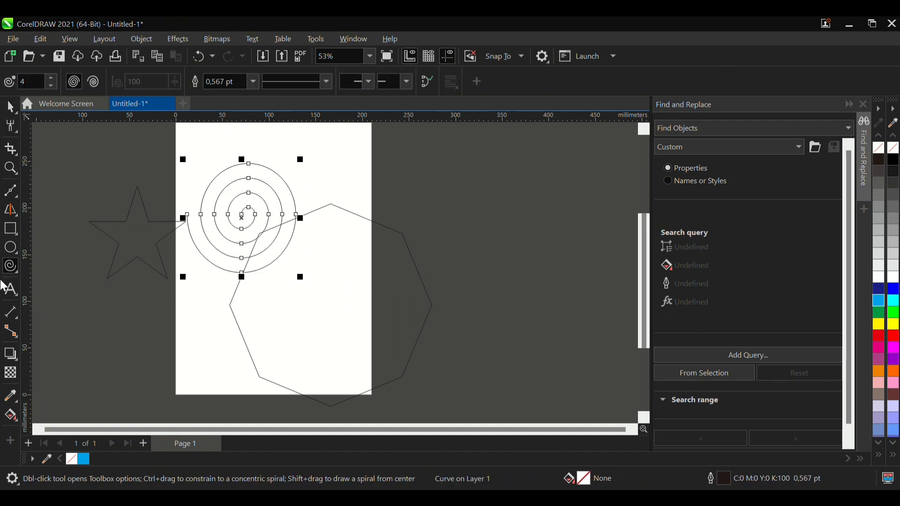
- Draw a large radial effect with the Impact tool, centred in the empty area to the right of the page's upper part
click(60, 311)
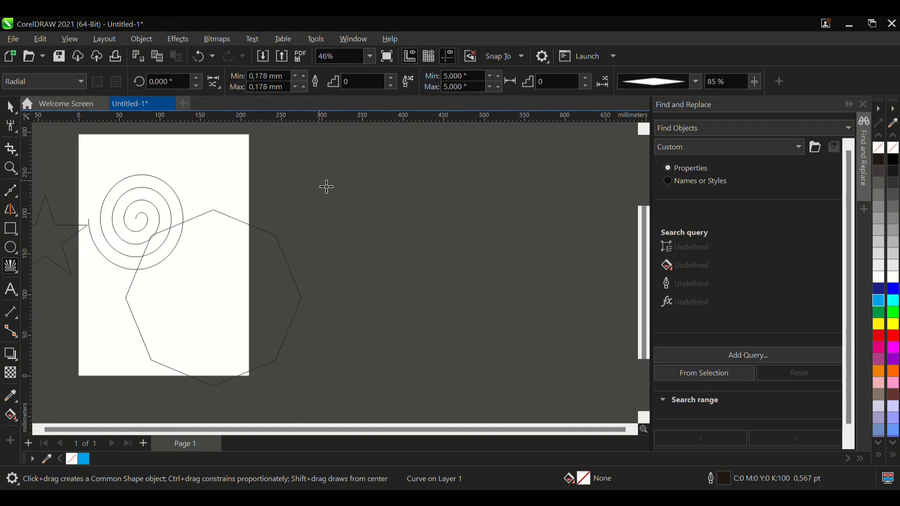
mouse_move(323, 180)
mouse_down()
mouse_move(424, 333)
mouse_move(471, 365)
mouse_move(464, 357)
mouse_up()
scroll(366, 237, down, 2)
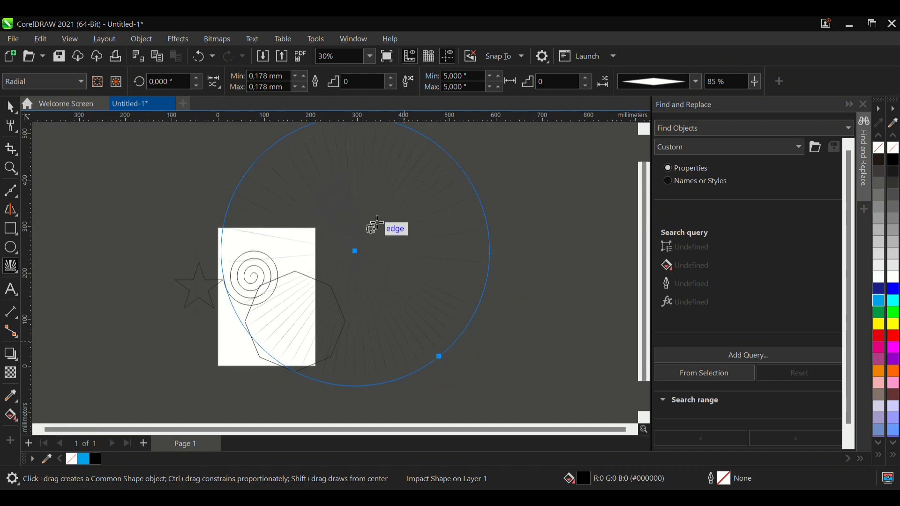
scroll(370, 219, up, 2)
scroll(417, 190, up, 2)
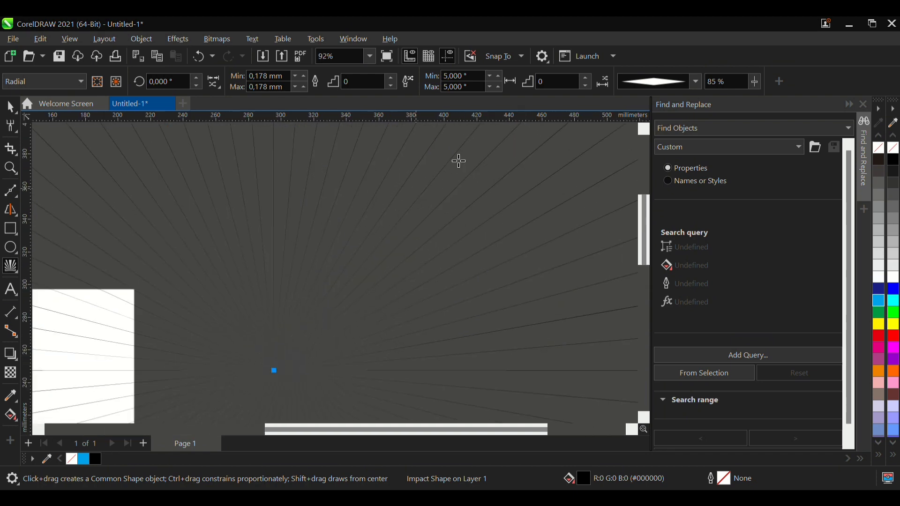
- Set the radial effect's line width step to 12 and its line spacing step to 6
click(586, 77)
text(9)
click(392, 77)
click(392, 77)
click(392, 77)
- Set the radial effect's lines to the elliptical line style after trying the tapered one
click(675, 130)
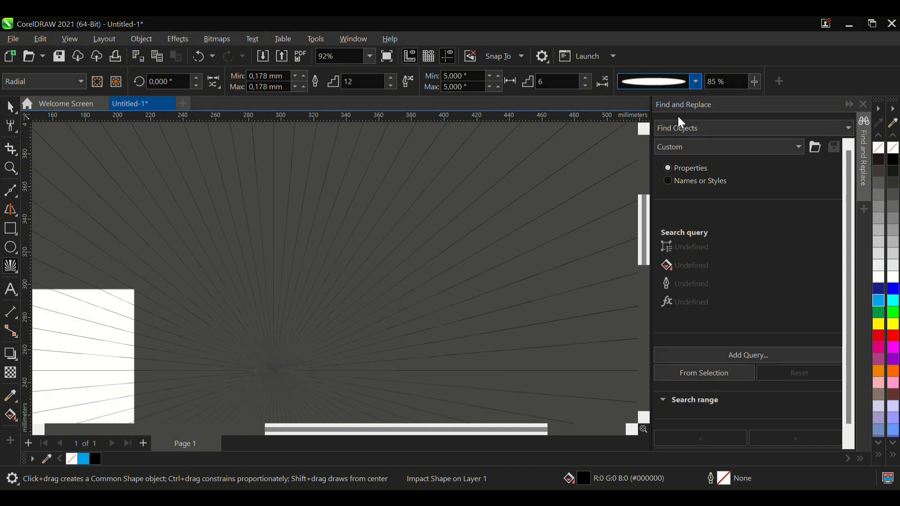
click(670, 149)
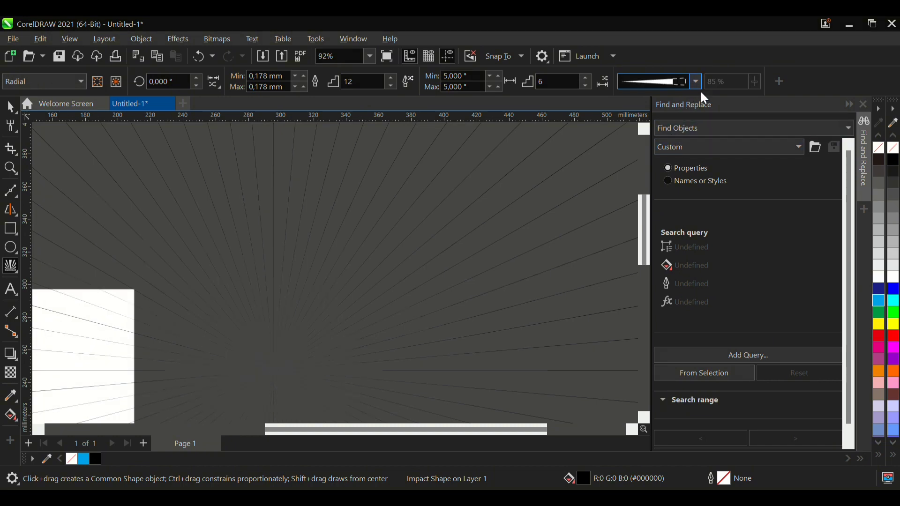
click(665, 116)
click(671, 128)
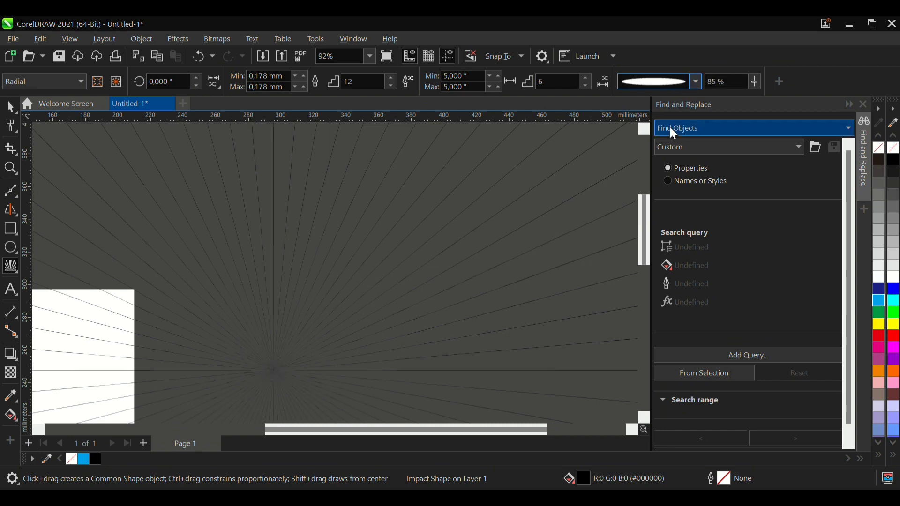
scroll(322, 240, down, 2)
scroll(336, 251, up, 4)
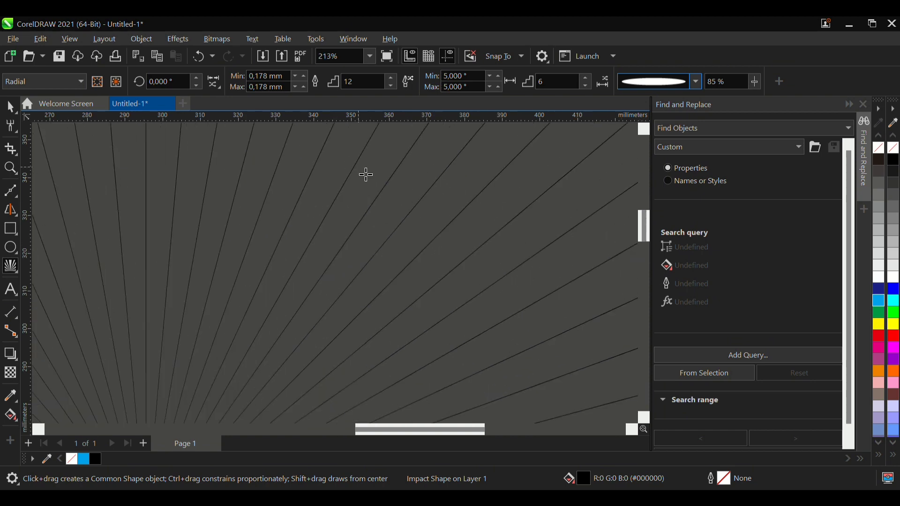
- Draw a four-column, three-row graph paper grid about 213 mm square in the empty area right of the radial effect and move it up and right
scroll(367, 175, down, 2)
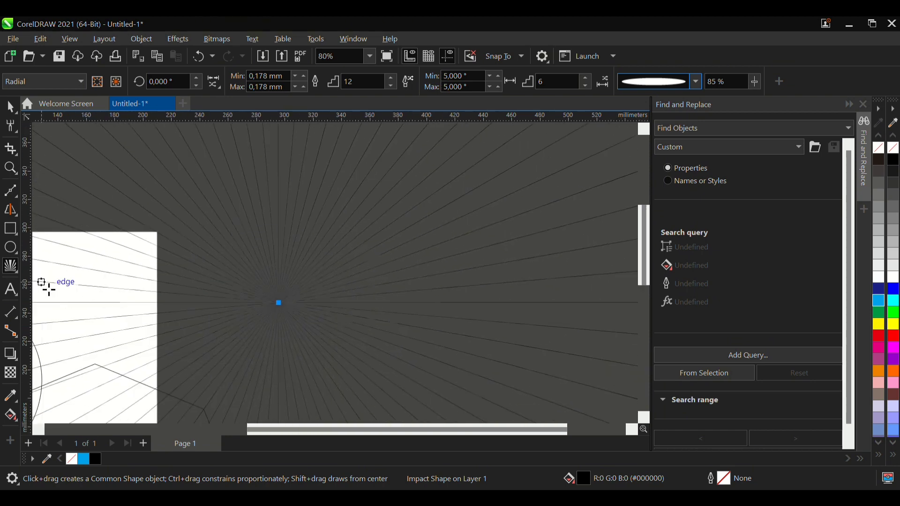
click(18, 272)
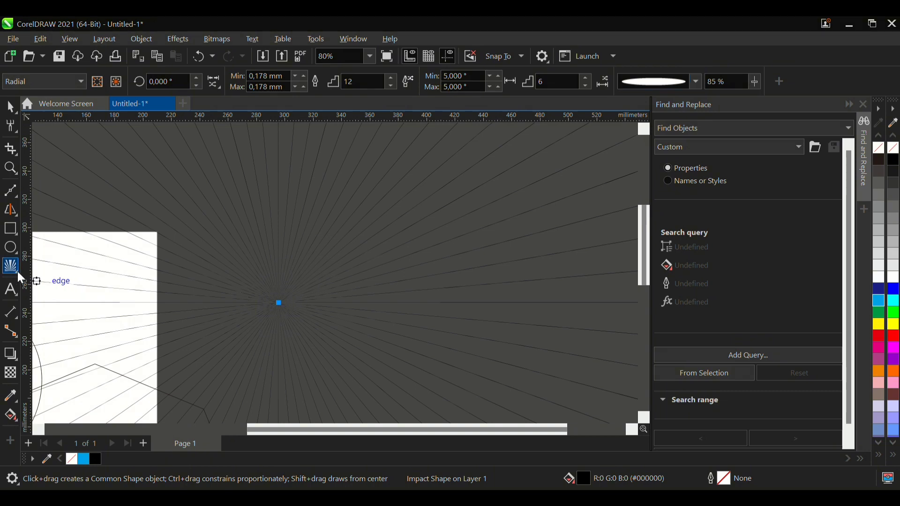
scroll(143, 293, down, 5)
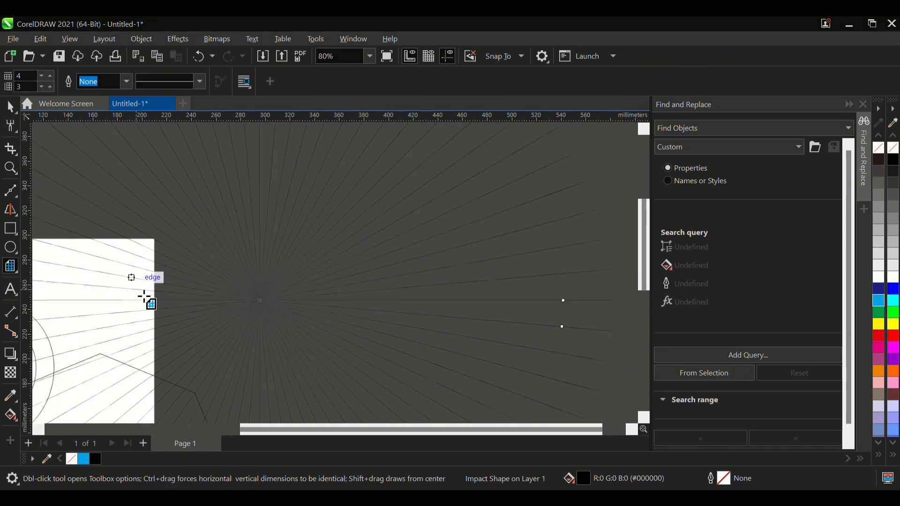
key(d)
scroll(267, 287, up, 2)
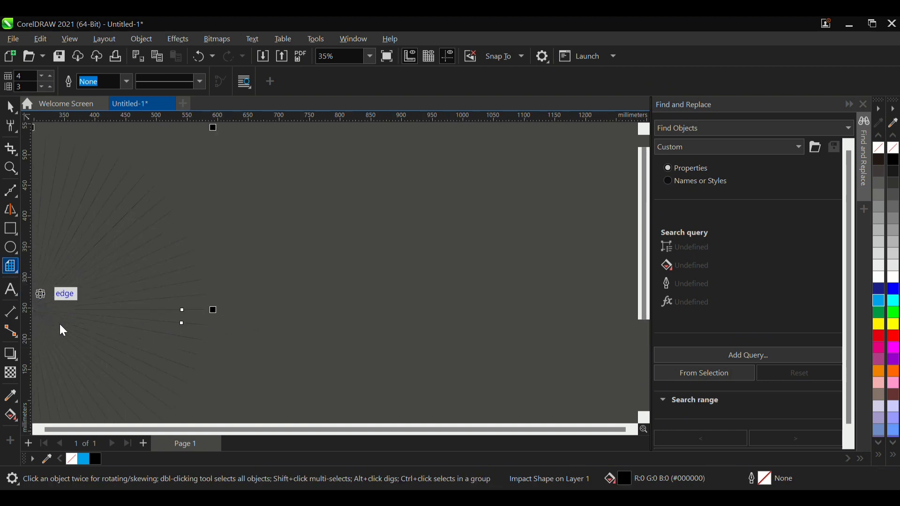
drag(301, 259, 402, 399)
click(10, 107)
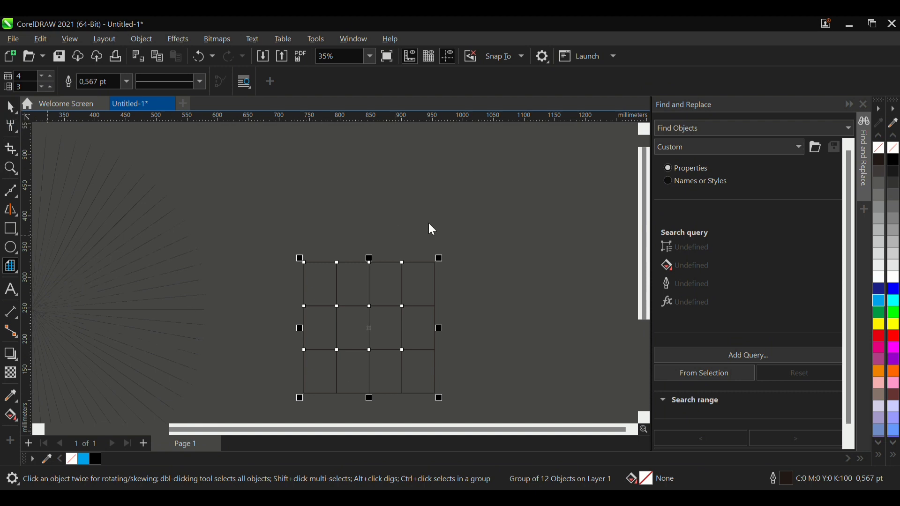
drag(404, 333, 461, 257)
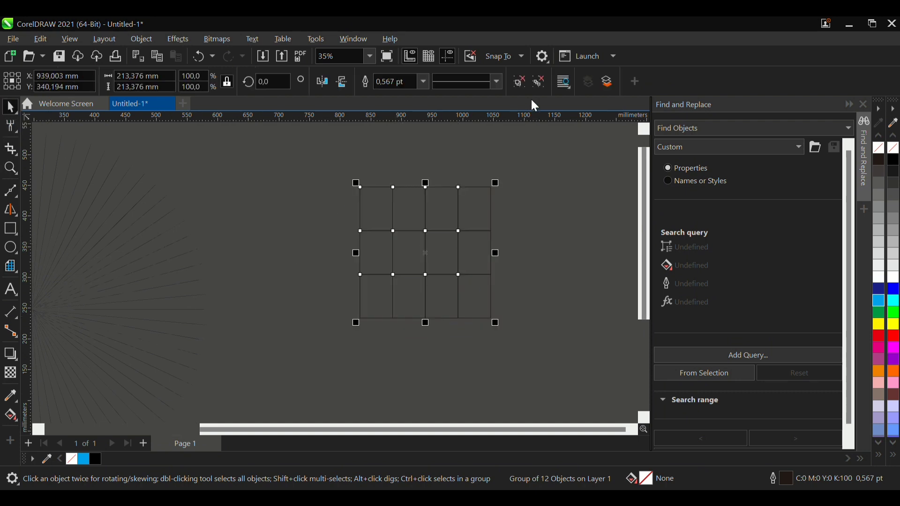
- Ungroup the graph paper grid, try pulling one cell out of it, undo that move and select all twelve cells
click(521, 83)
click(396, 196)
drag(389, 210, 345, 232)
key(ctrl+z)
click(543, 327)
drag(543, 346, 292, 147)
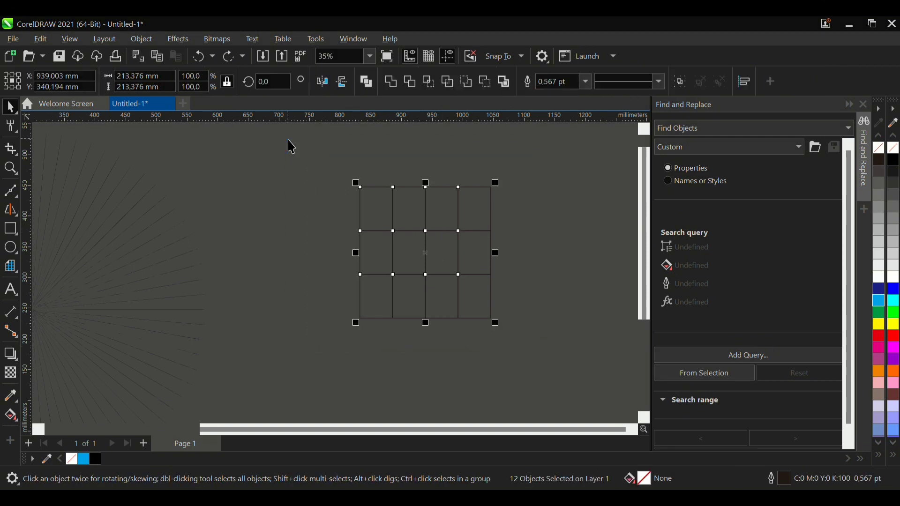
- Delete all drawn objects: the star, spiral, polygon, radial effect and grid cells
scroll(288, 139, down, 3)
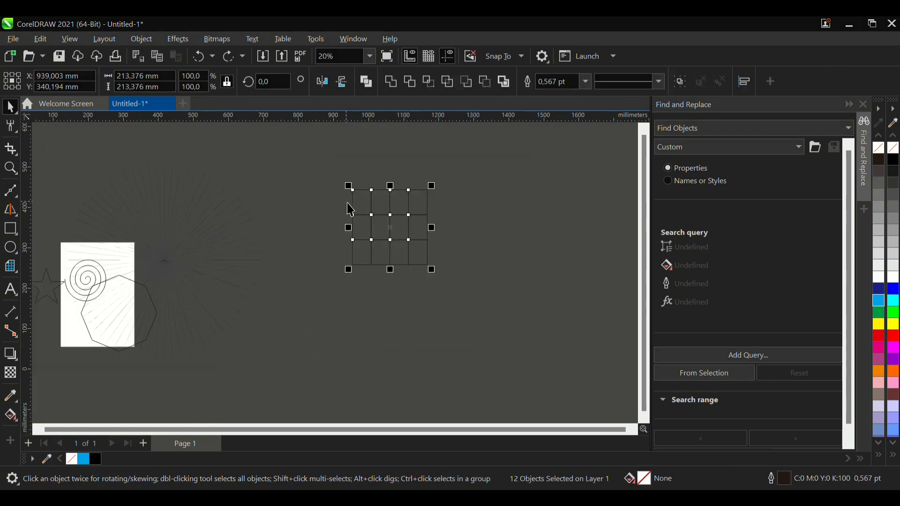
scroll(65, 265, up, 2)
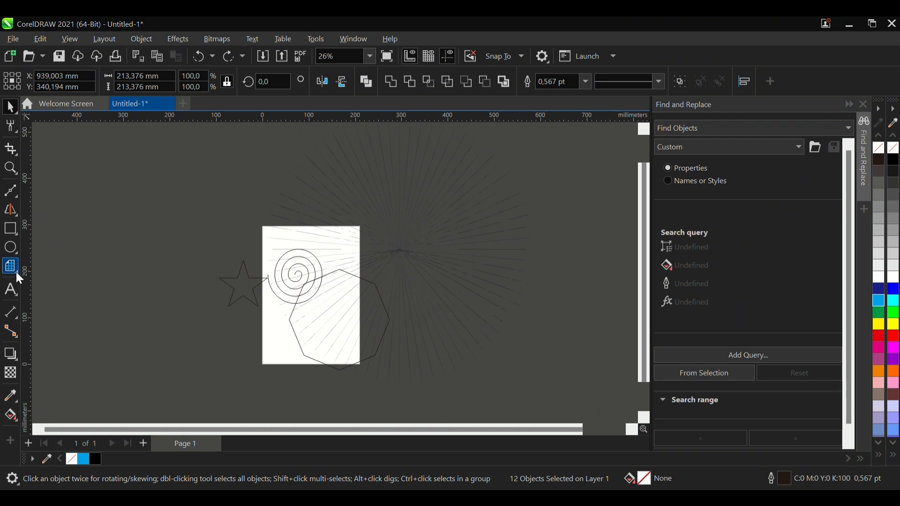
scroll(162, 317, down, 4)
drag(141, 243, 383, 373)
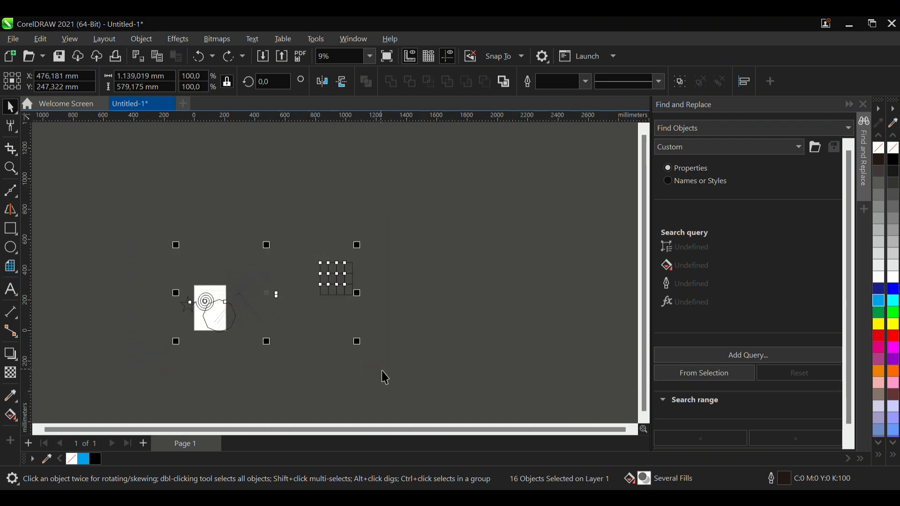
key(Delete)
- Add the artistic text VALUE in 24 pt Arial on the page's upper half
scroll(144, 325, up, 2)
scroll(144, 325, up, 2)
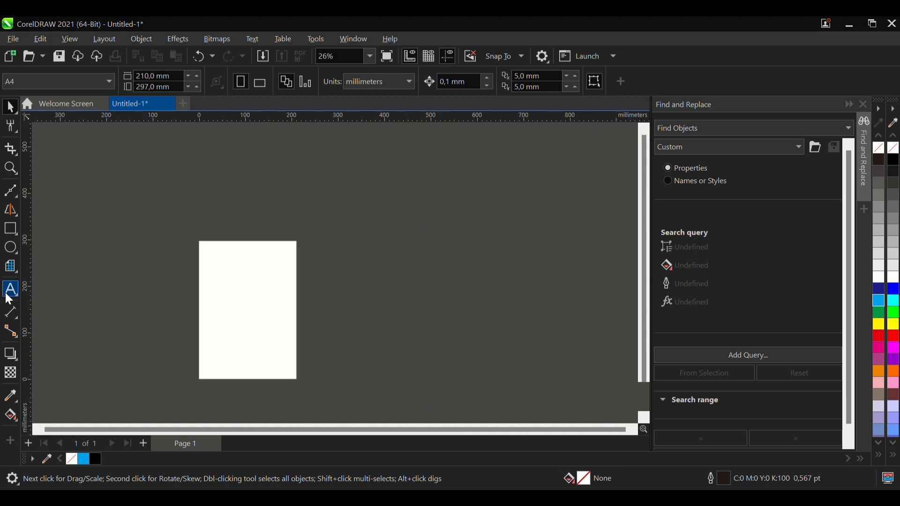
scroll(52, 291, up, 3)
click(12, 292)
click(352, 295)
scroll(382, 338, up, 1)
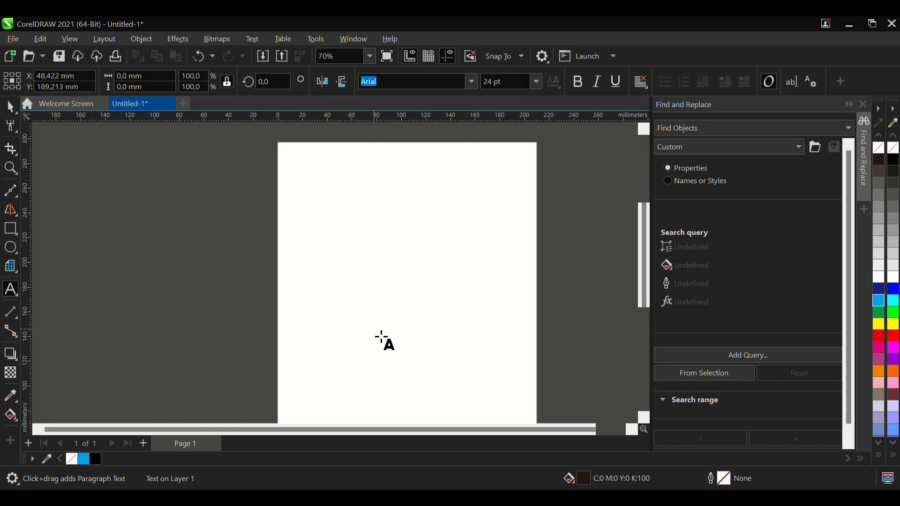
text(VALUE)
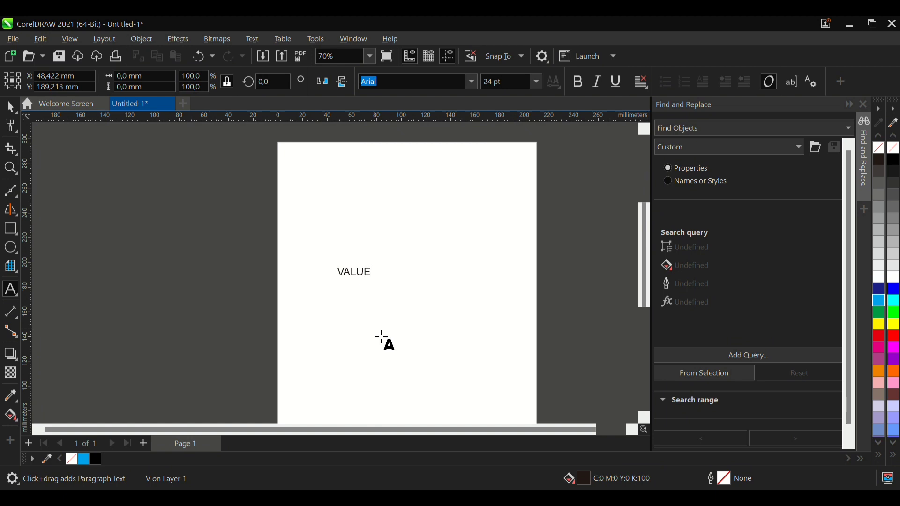
scroll(387, 268, up, 1)
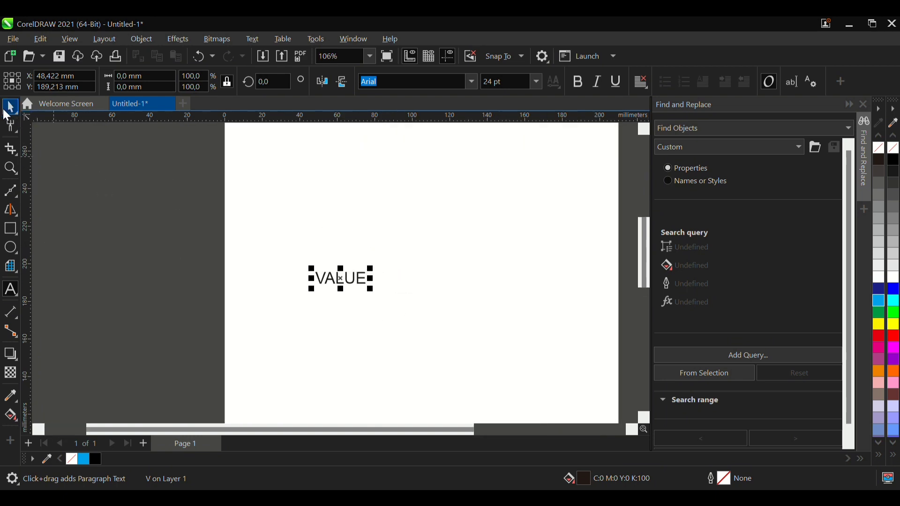
- Enlarge the VALUE text proportionally to about 114 mm wide by stretching it toward its lower left
click(10, 108)
click(379, 301)
click(358, 279)
drag(317, 299, 150, 328)
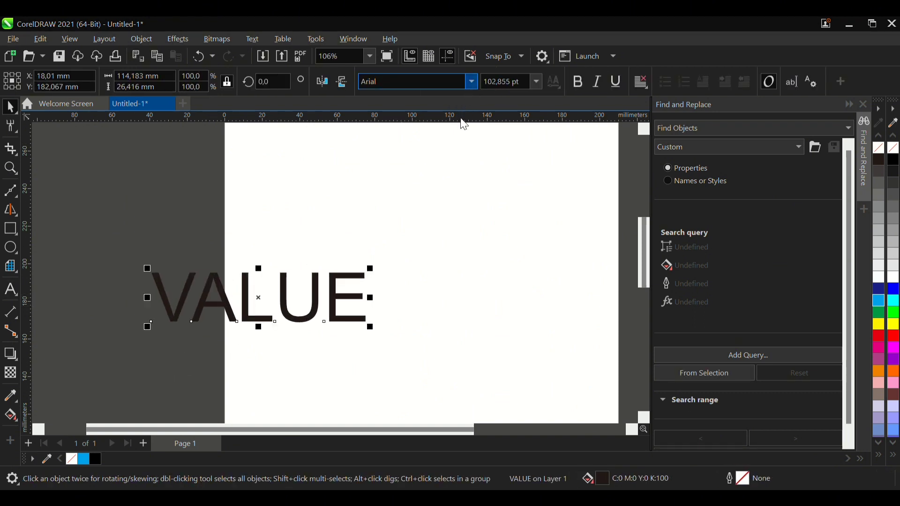
- Set the VALUE text's font to Babylon5 and centre the text on the page
key(ctrl+b)
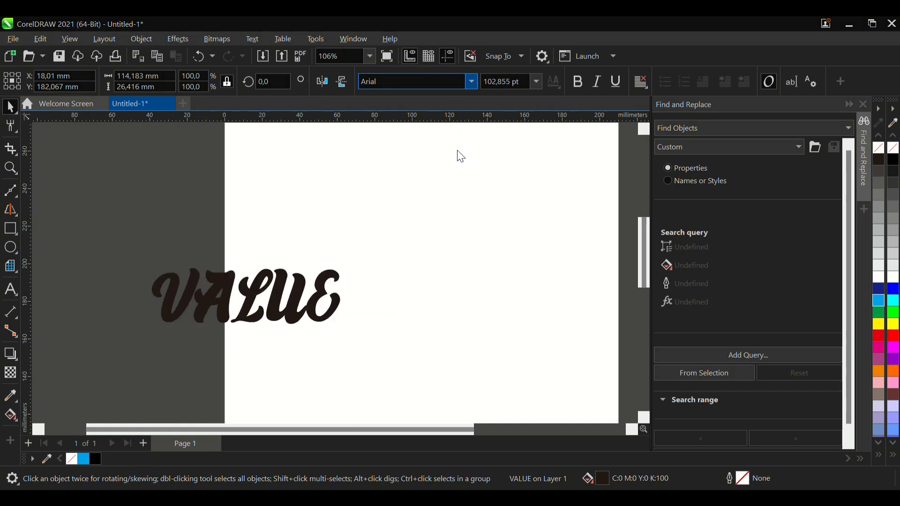
click(457, 139)
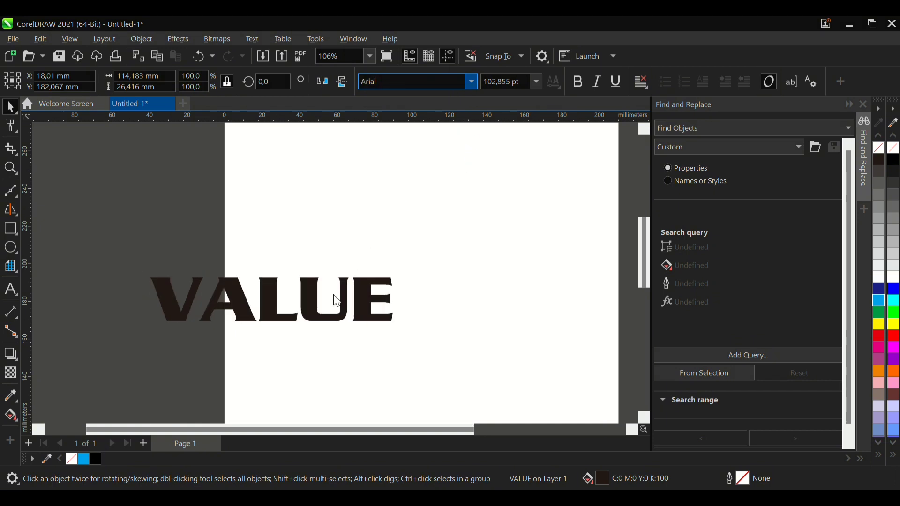
drag(353, 315, 495, 267)
scroll(343, 325, down, 1)
scroll(419, 301, up, 1)
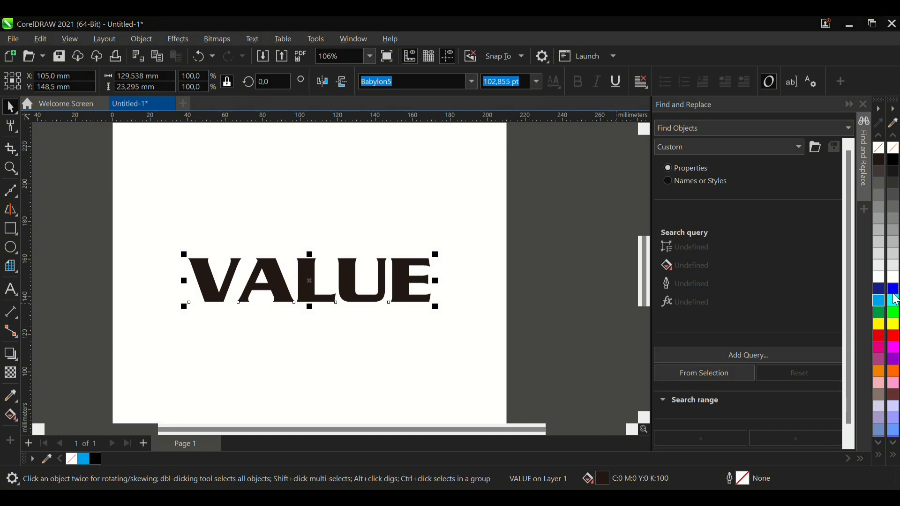
- Try a yellow fill on the VALUE text and undo it
click(894, 325)
click(291, 285)
key(ctrl+z)
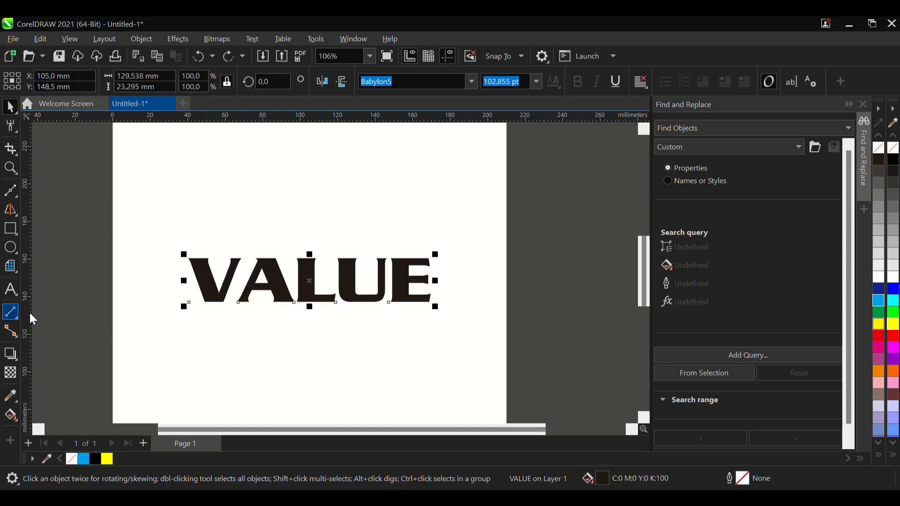
- Add a parallel dimension about 142 mm long across the VALUE text, placing its dimension line just below the letters
click(11, 313)
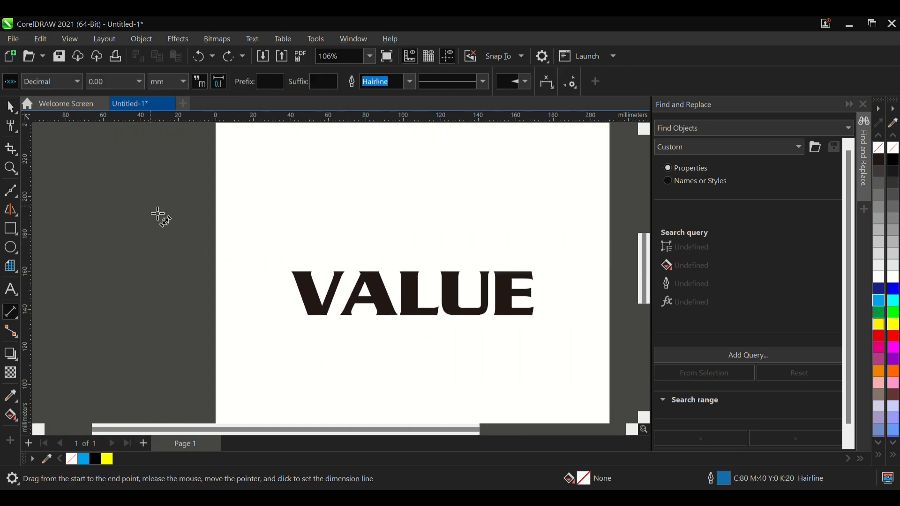
drag(268, 258, 535, 258)
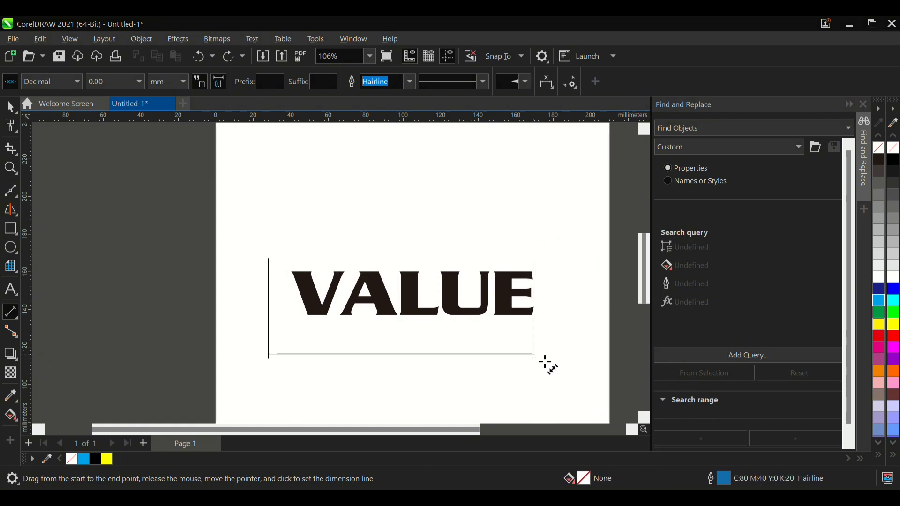
click(543, 323)
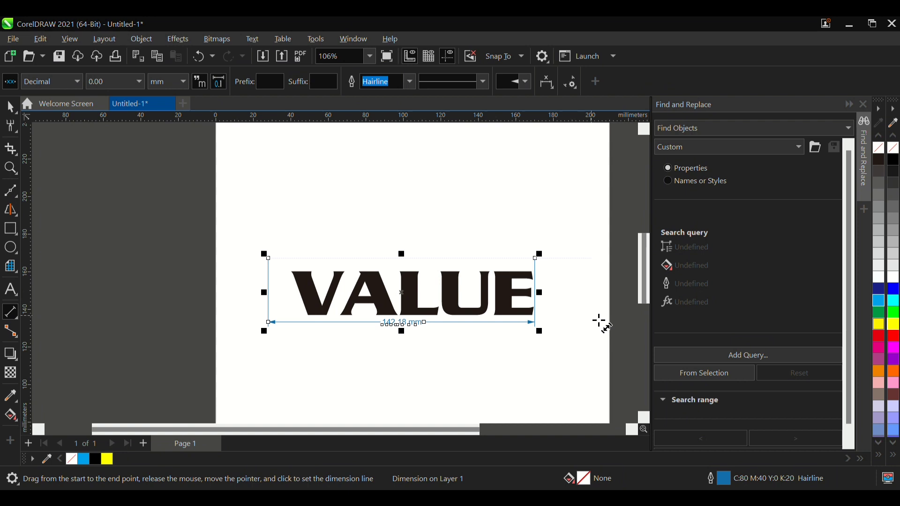
scroll(492, 328, up, 3)
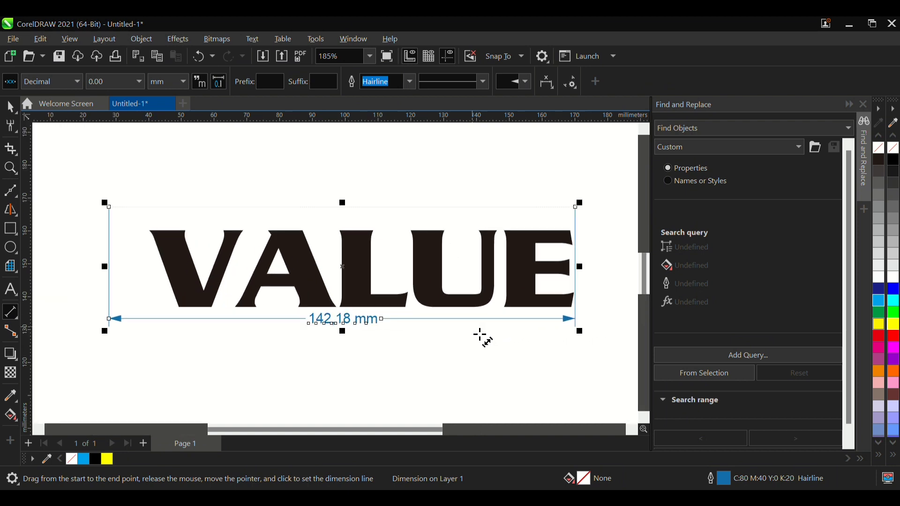
- Add a horizontal dimension about 124 mm long with its dimension line well above the VALUE text
scroll(483, 338, down, 2)
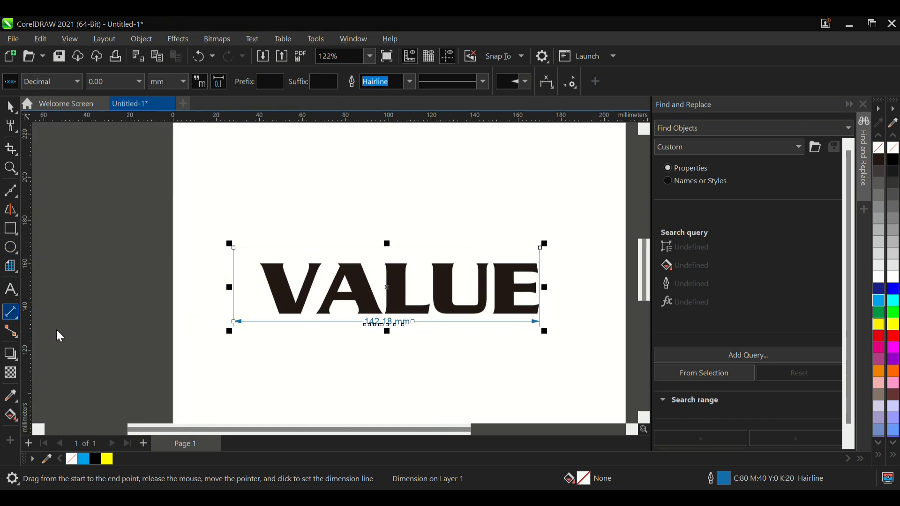
drag(261, 220, 538, 265)
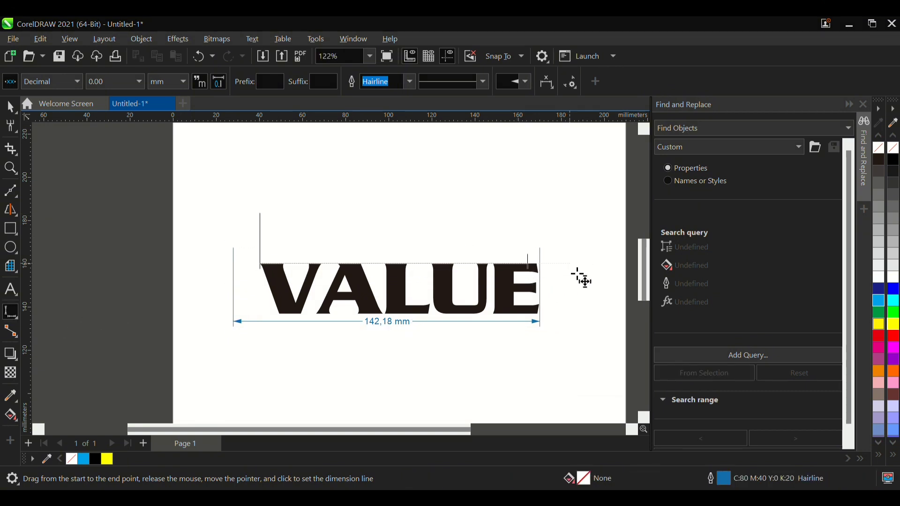
click(545, 170)
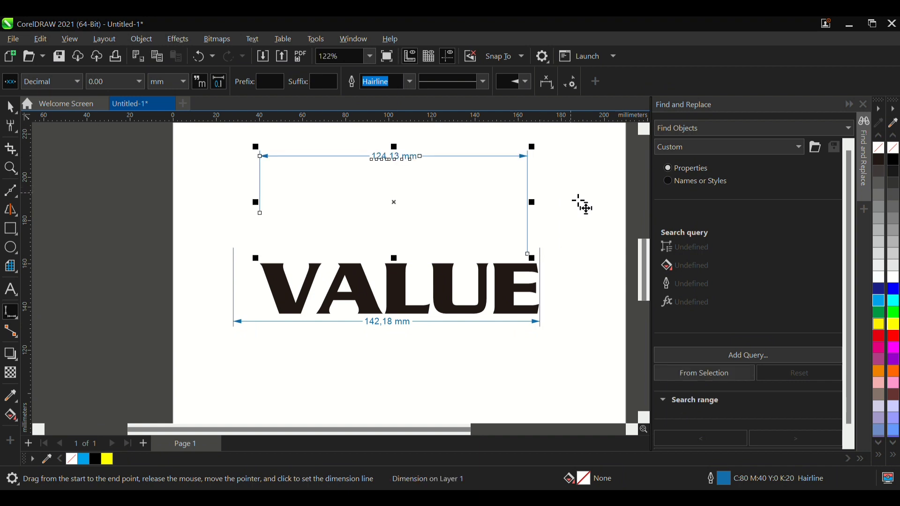
- Try another horizontal dimension about 81 mm long below the right part of the VALUE text and remove it
drag(353, 219, 528, 254)
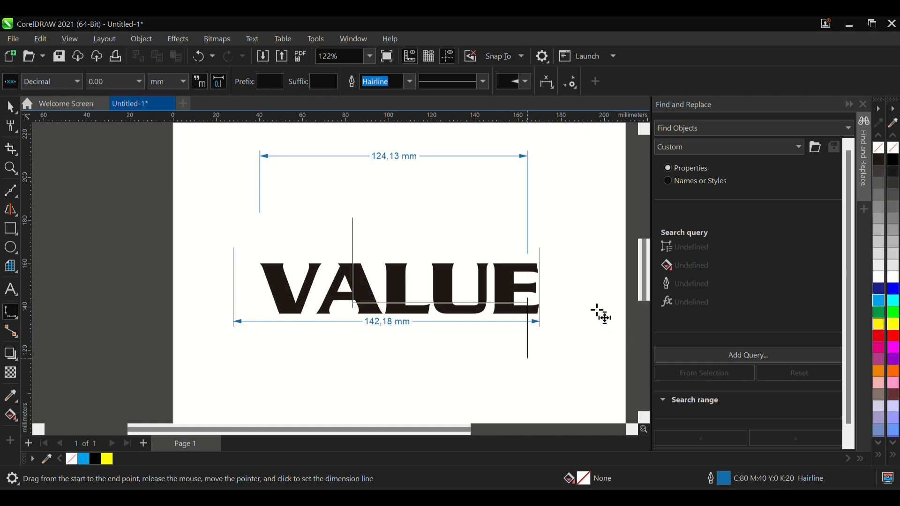
click(559, 396)
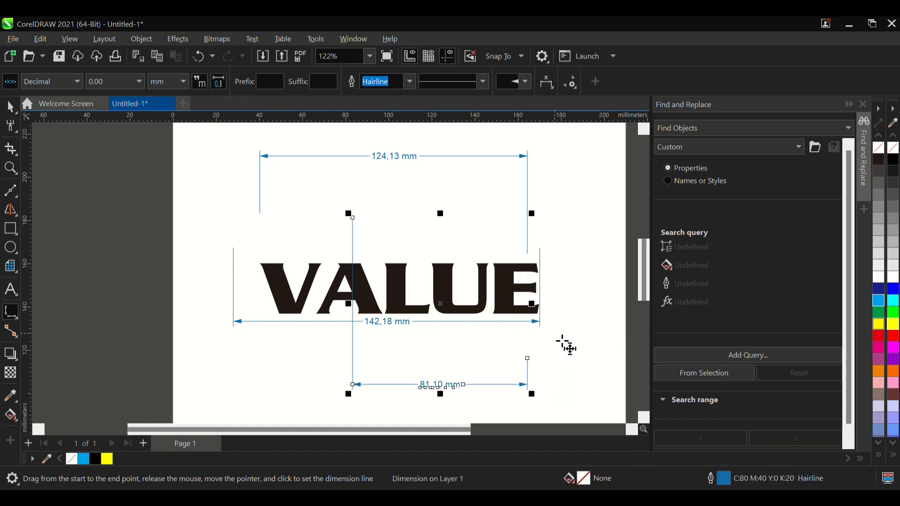
key(Delete)
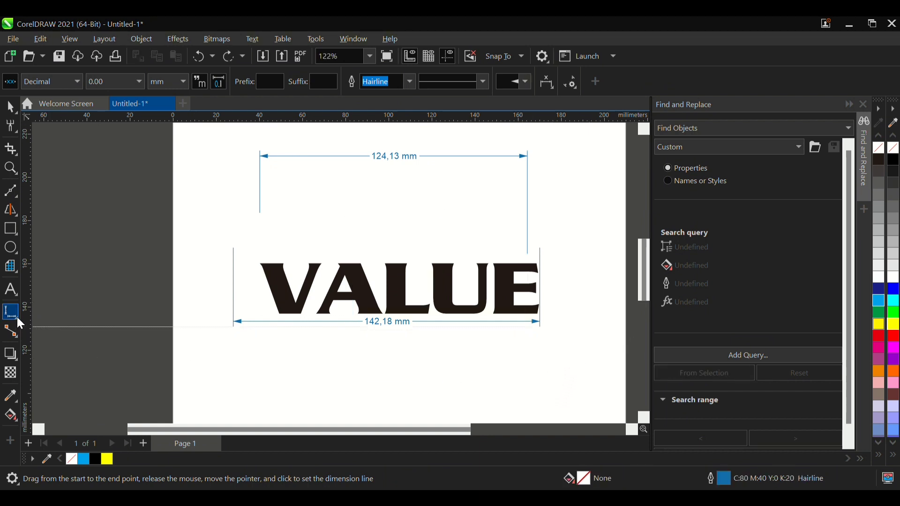
- Draw an angular dimension across the VALUE text, with its vertex at the word's upper left and its sides opening to the right
click(113, 342)
drag(191, 221, 414, 295)
drag(406, 338, 413, 227)
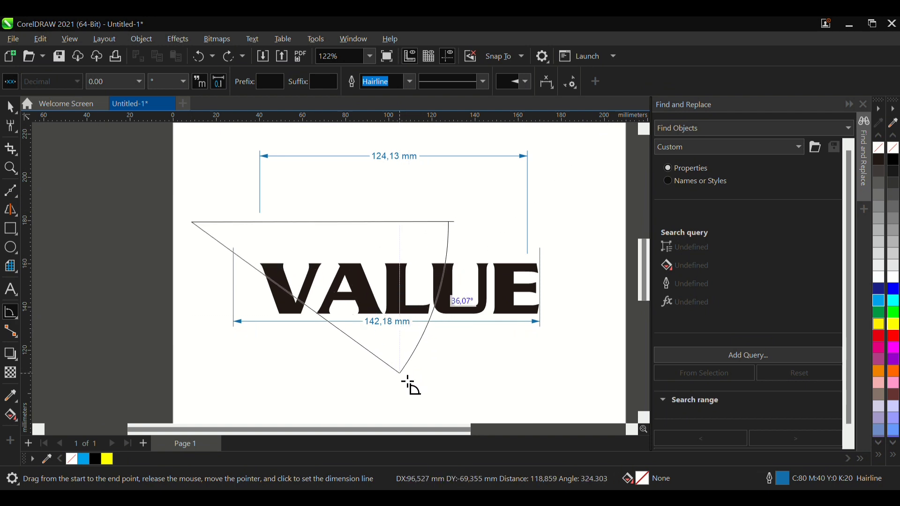
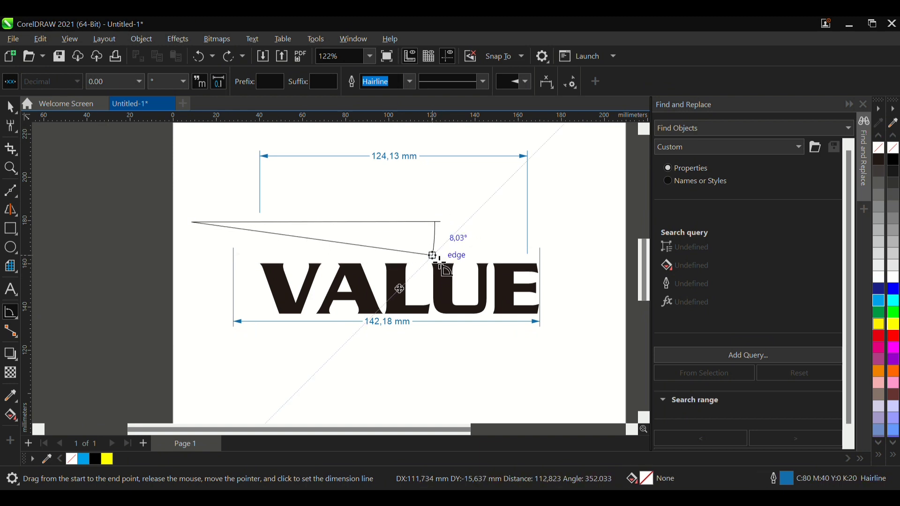
- Set the arc of the angular dimension between its two sides, just above the VALUE text
click(400, 253)
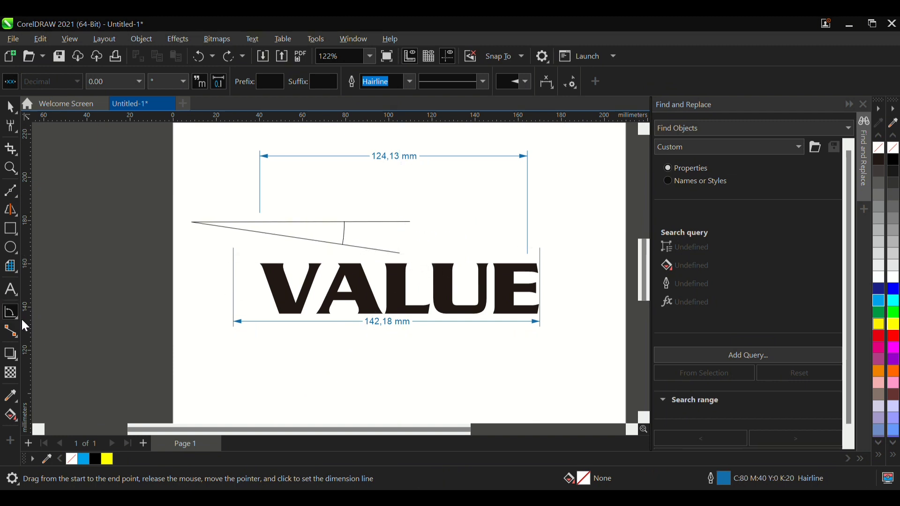
- Try to enclose the V letter of VALUE for a segment dimension
click(71, 355)
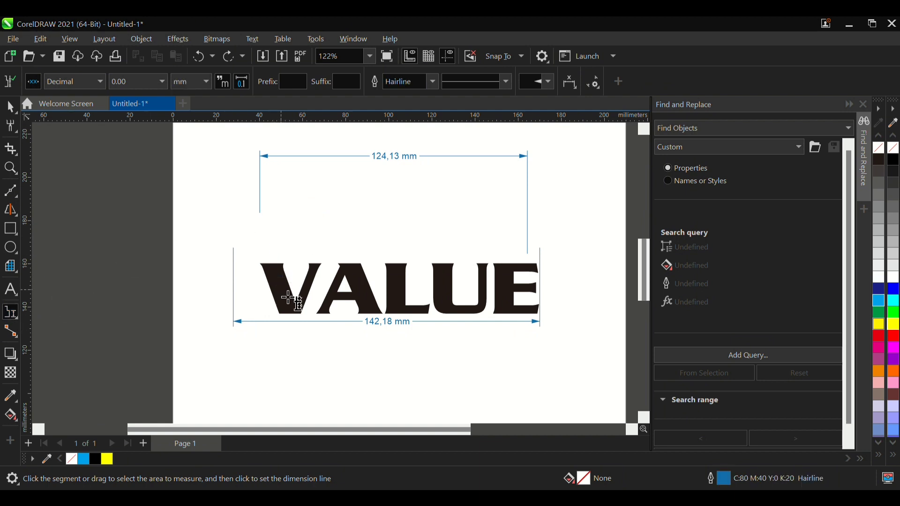
scroll(295, 298, up, 2)
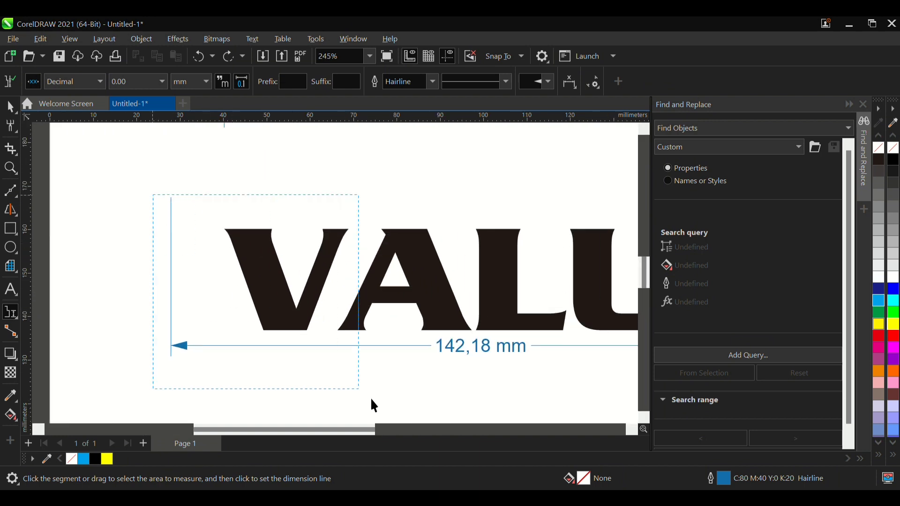
scroll(49, 300, down, 1)
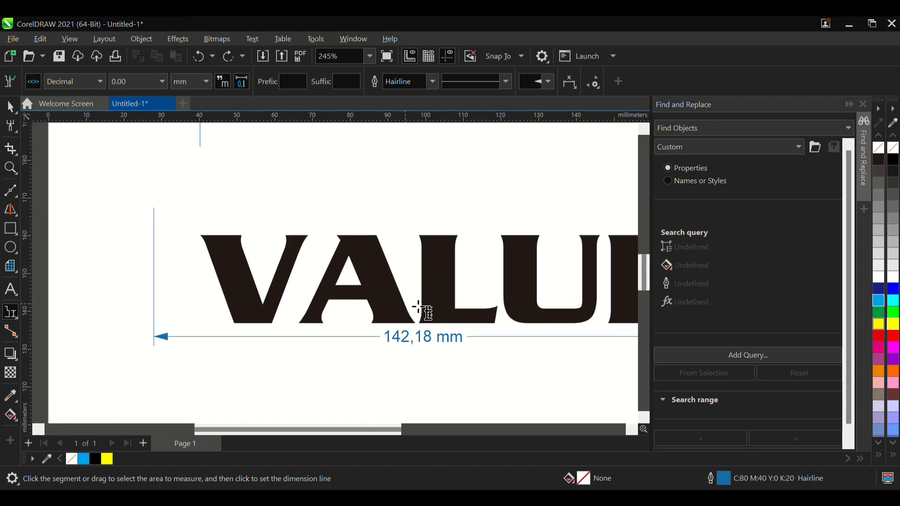
scroll(419, 305, up, 2)
scroll(170, 335, down, 5)
click(10, 112)
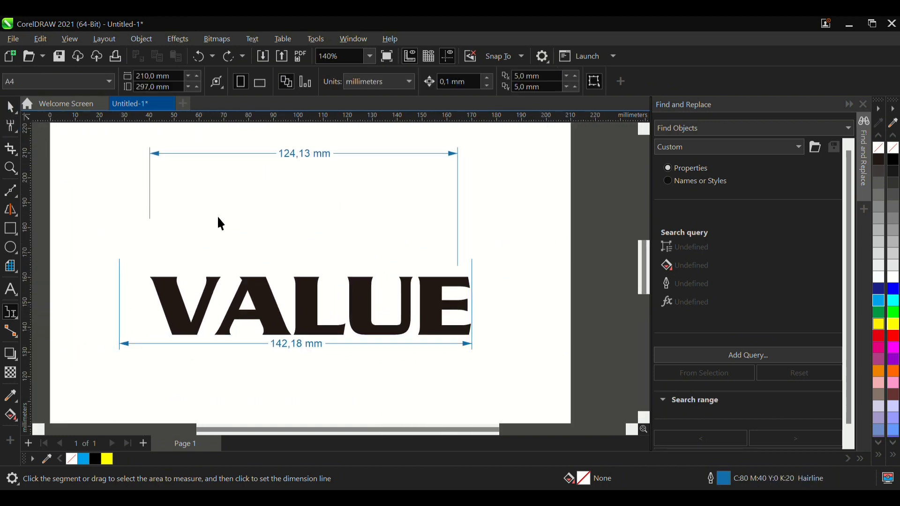
click(268, 287)
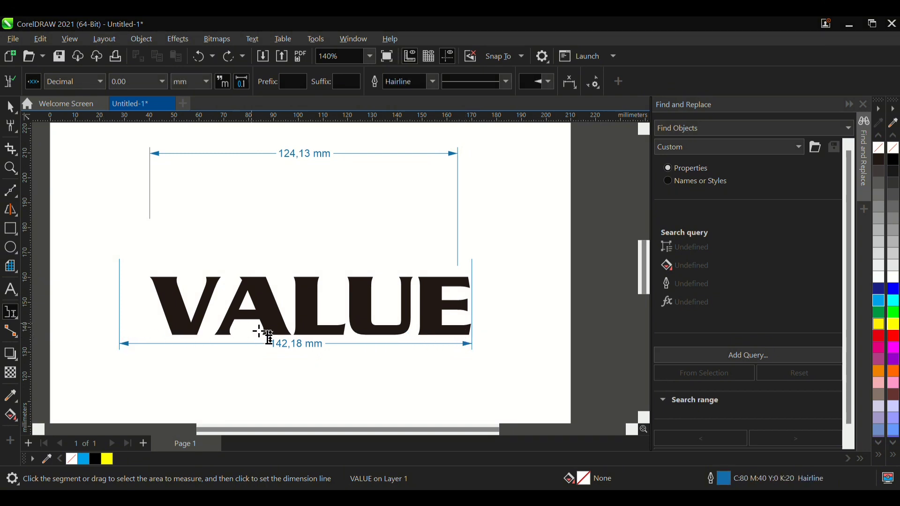
scroll(250, 330, down, 2)
scroll(443, 174, down, 1)
scroll(369, 261, up, 2)
click(11, 109)
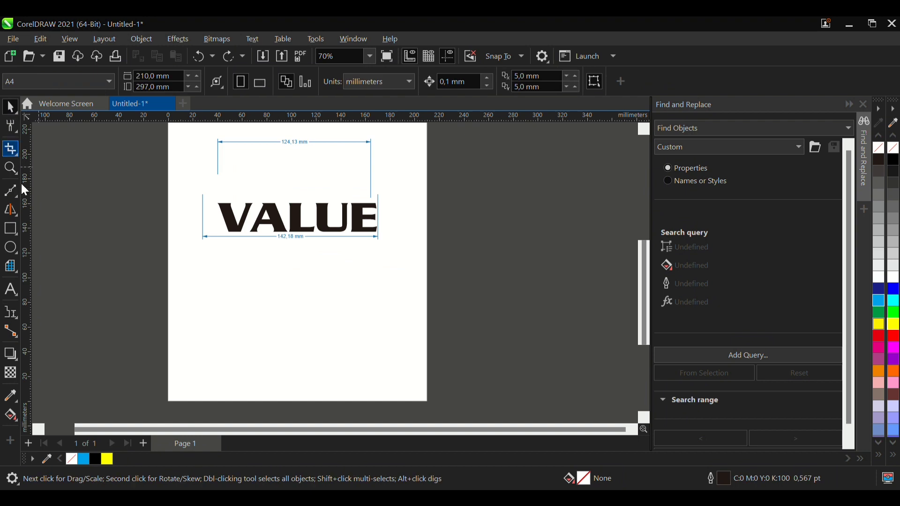
- Try a segment dimension again, selecting tightly around the V letter from its upper left corner
click(16, 313)
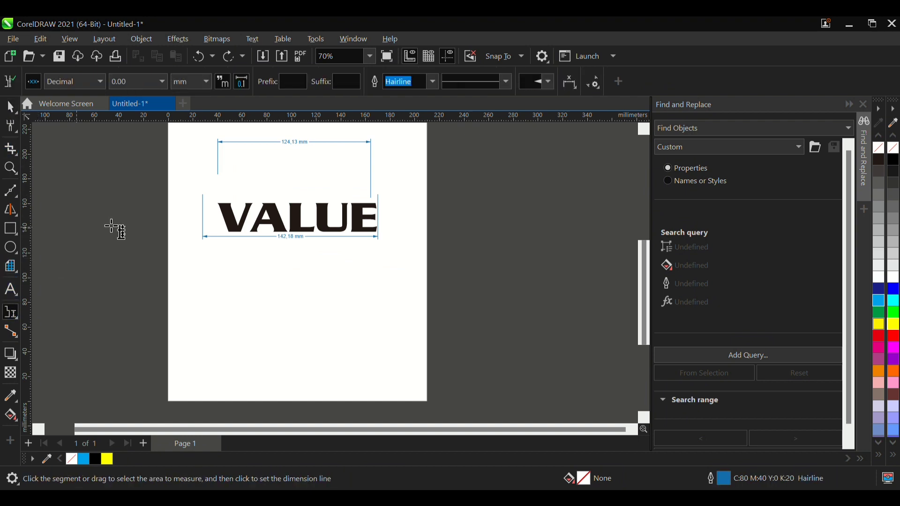
scroll(255, 172, up, 2)
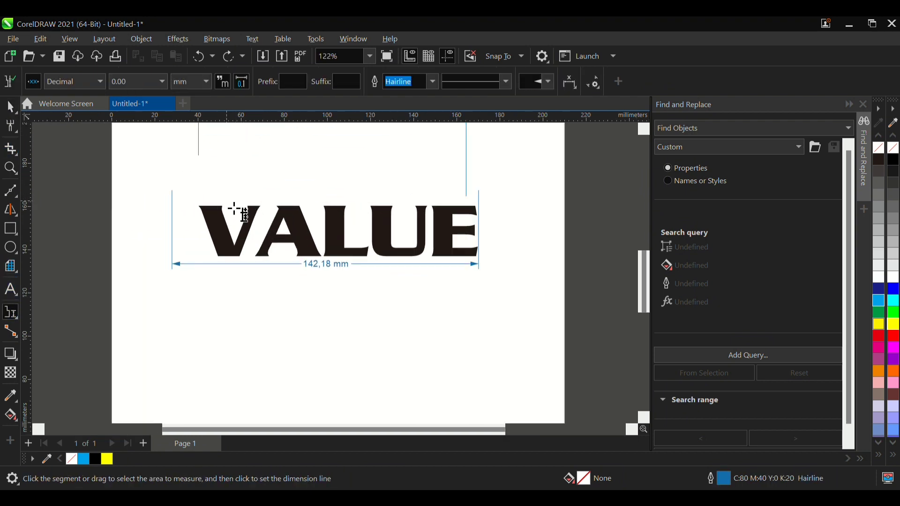
scroll(226, 245, up, 2)
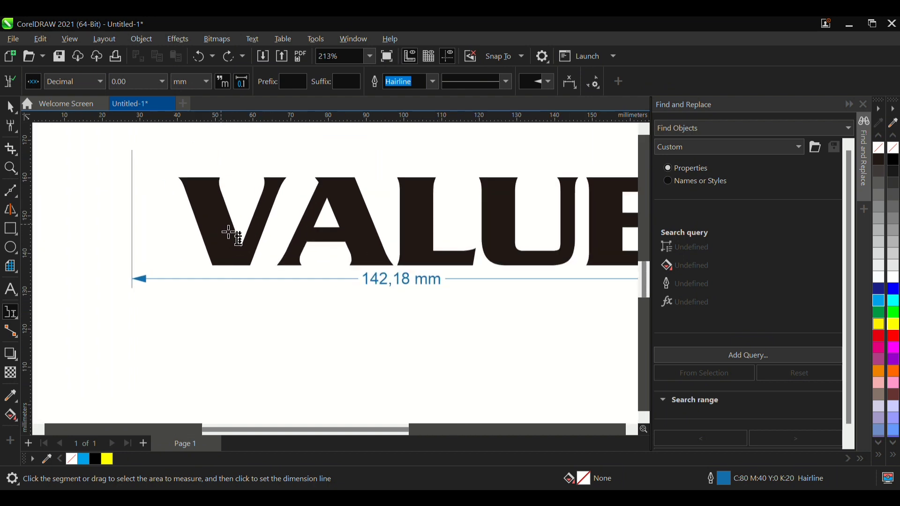
drag(179, 177, 285, 269)
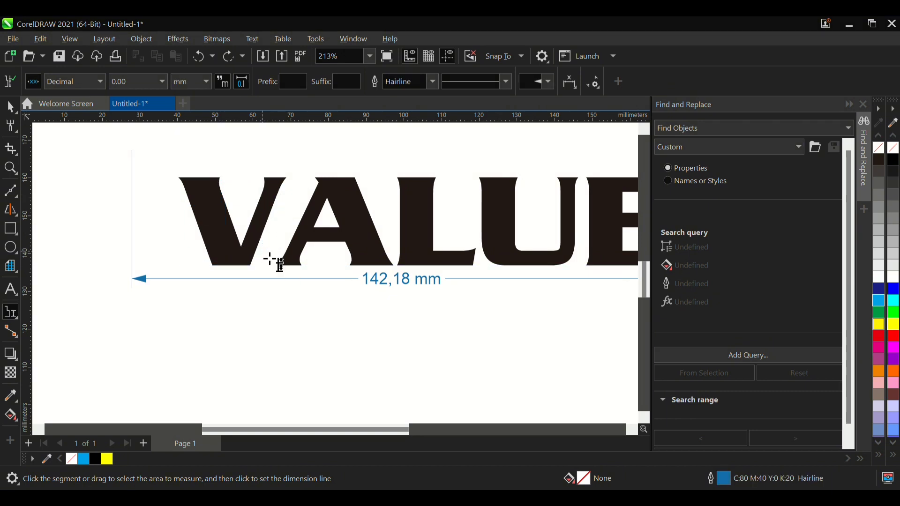
- Draw a square about 29 mm wide below the left part of the VALUE text
click(10, 229)
mouse_move(106, 312)
mouse_down()
mouse_move(209, 398)
mouse_move(217, 422)
mouse_up()
- Try a segment dimension on the square's upper edge with its dimension line high above the V letter, and undo it
click(10, 315)
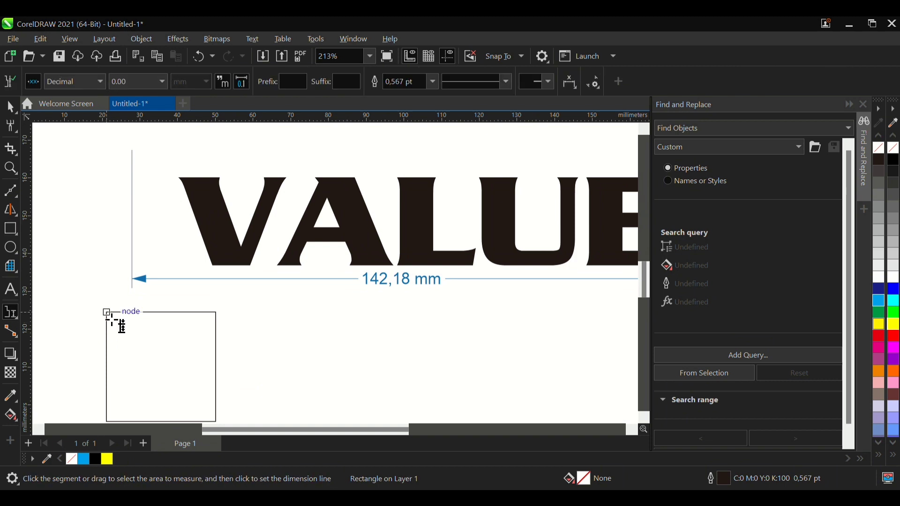
click(195, 376)
drag(184, 321, 175, 290)
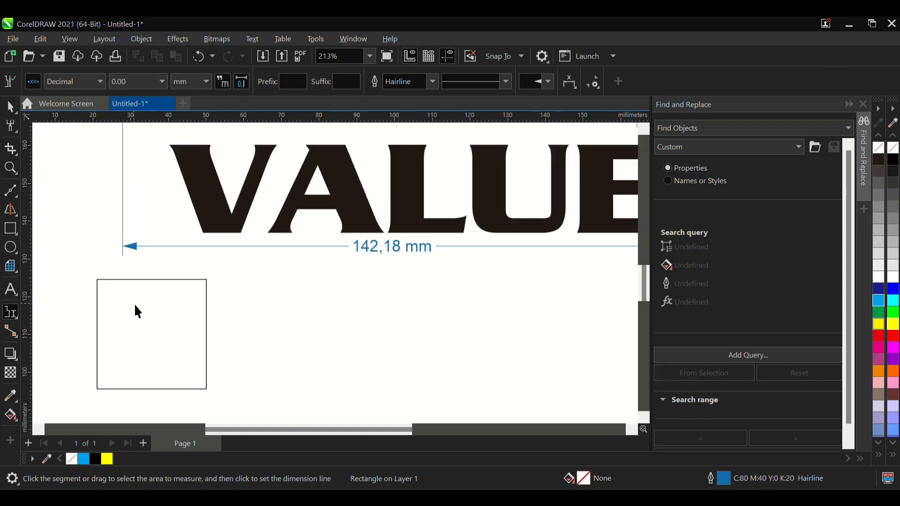
drag(97, 280, 207, 280)
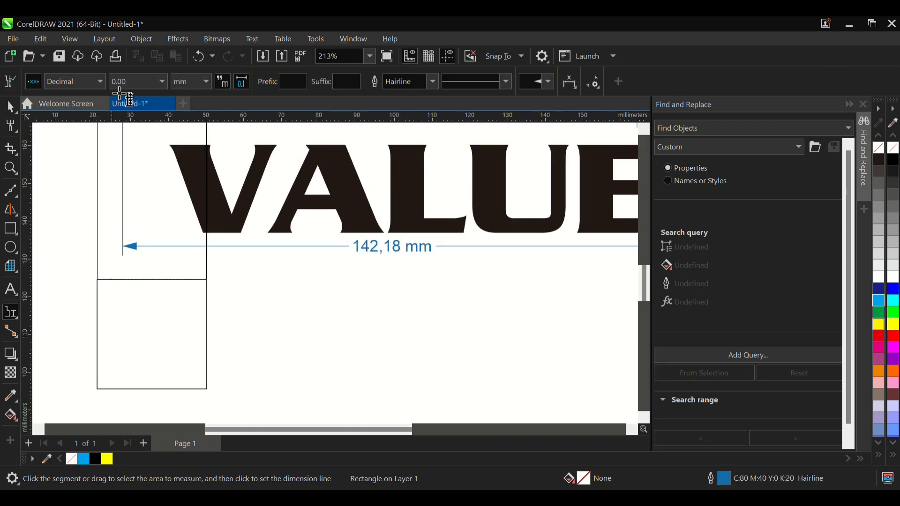
click(102, 88)
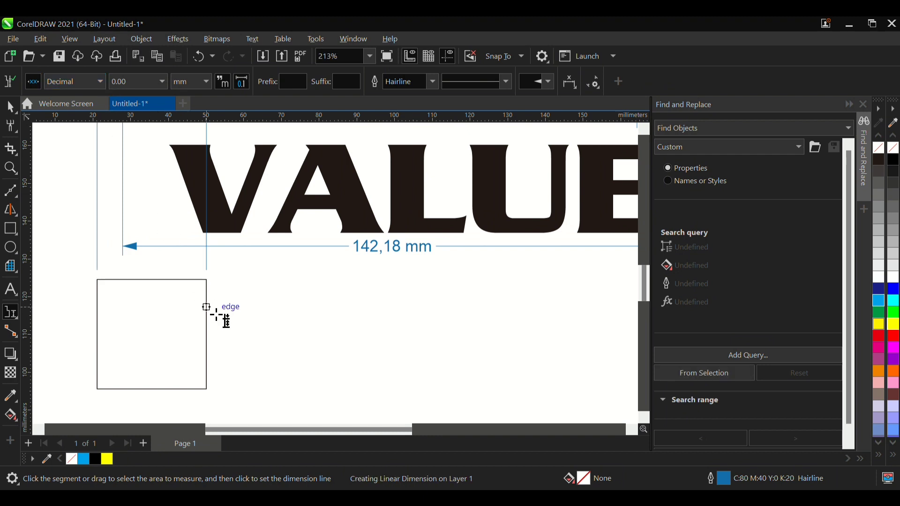
scroll(265, 384, down, 2)
click(145, 288)
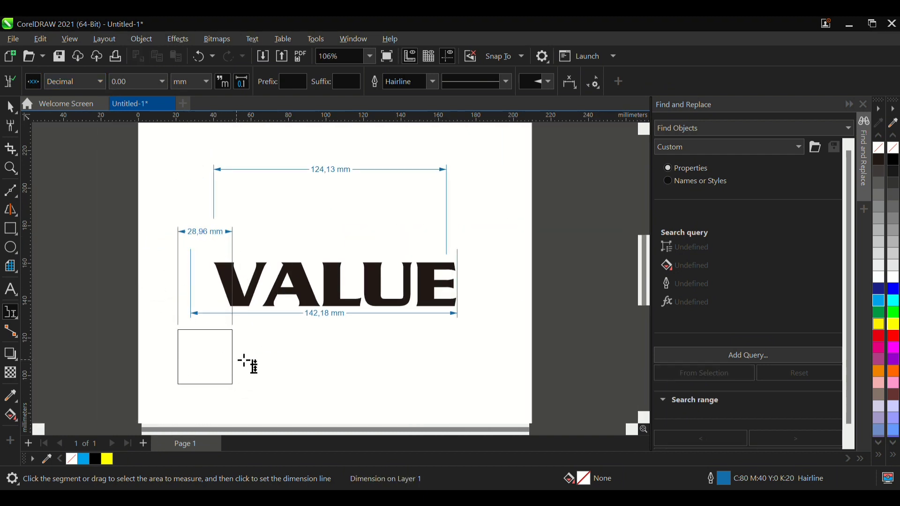
key(ctrl+z)
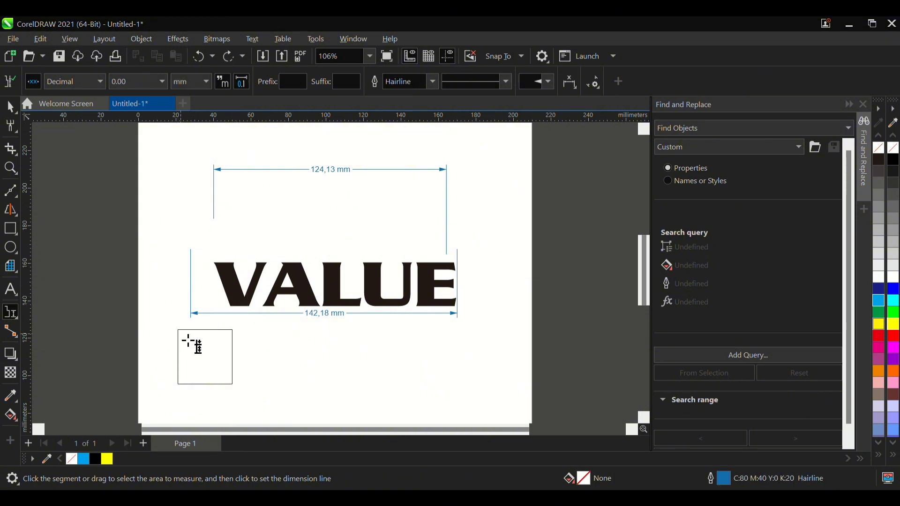
- Add a segment dimension to the square's upper edge, placing its dimension line just above the V letter
drag(179, 331, 231, 253)
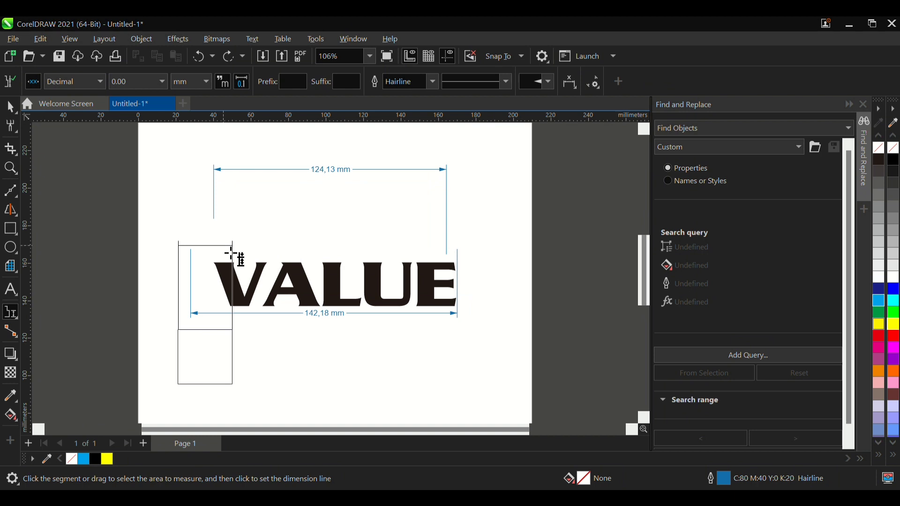
click(236, 254)
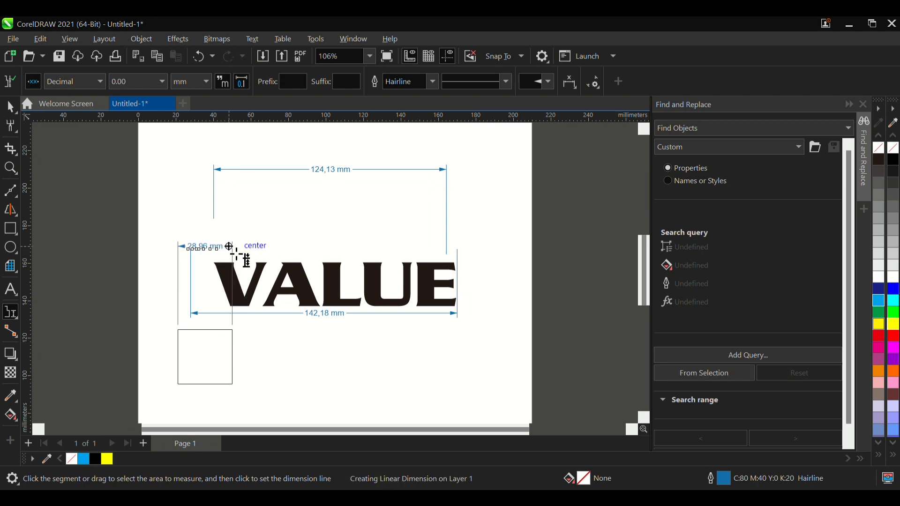
scroll(244, 258, up, 4)
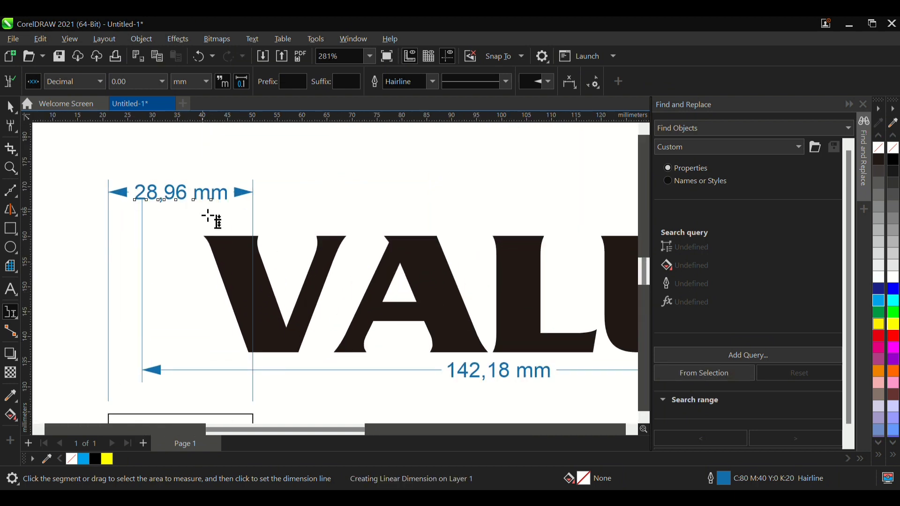
scroll(251, 234, down, 2)
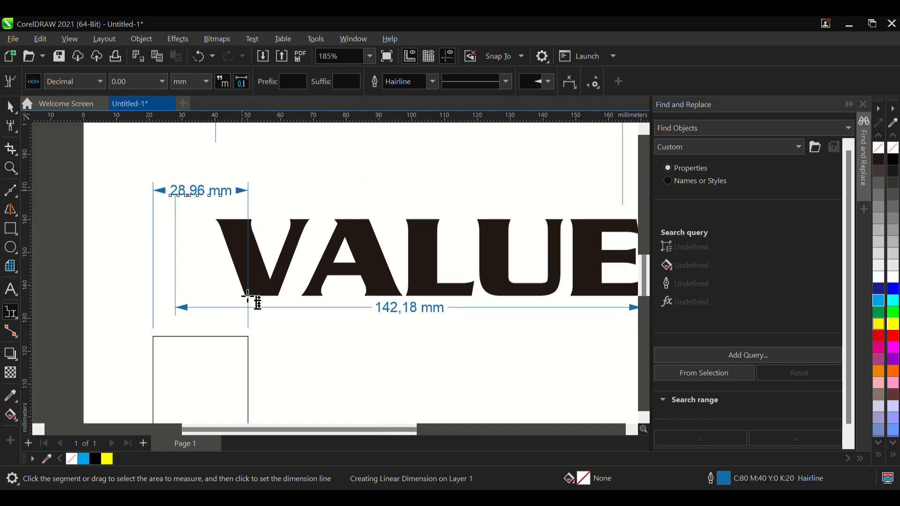
scroll(207, 404, up, 1)
scroll(233, 374, down, 2)
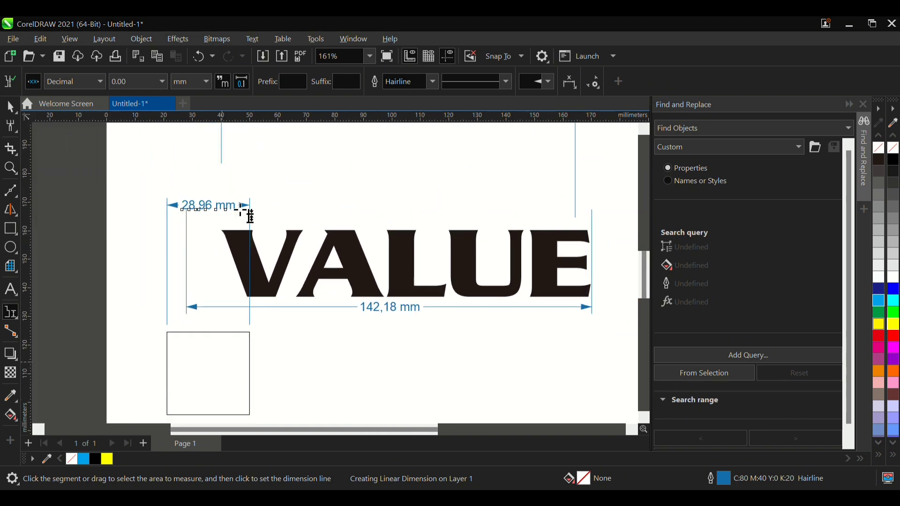
- Draw a horizontal straight-line connector in the empty area below the VALUE text, beside the square
scroll(236, 206, down, 1)
scroll(236, 206, up, 1)
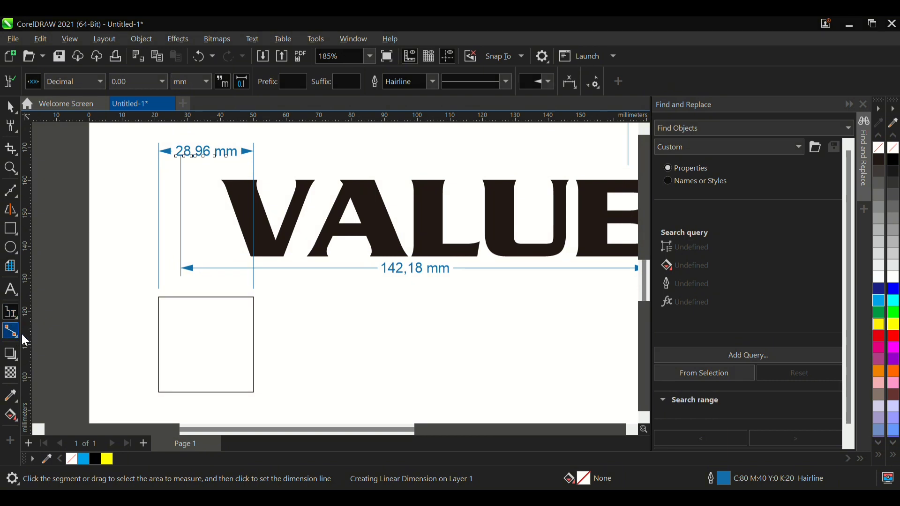
click(261, 352)
drag(356, 335, 547, 335)
scroll(451, 337, down, 3)
scroll(398, 325, up, 2)
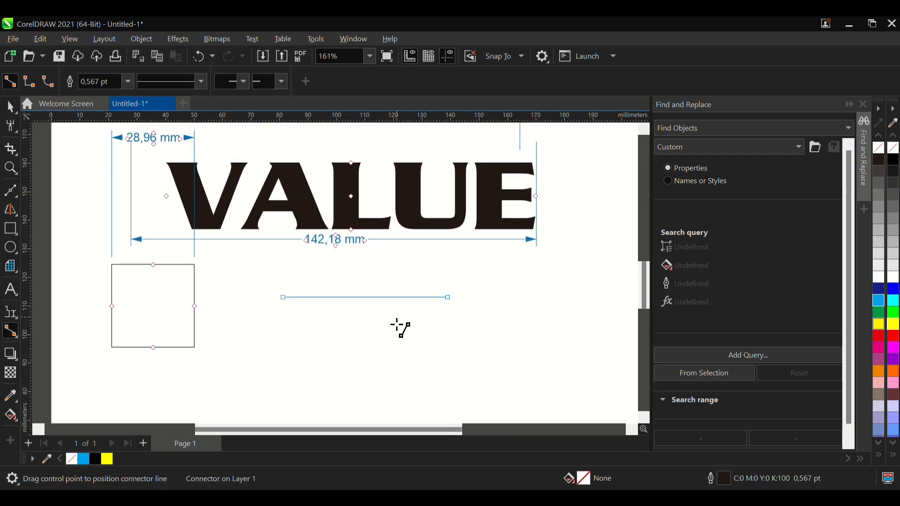
- Use anchor editing to select the anchor point in the middle of the square's right edge
click(18, 336)
click(88, 349)
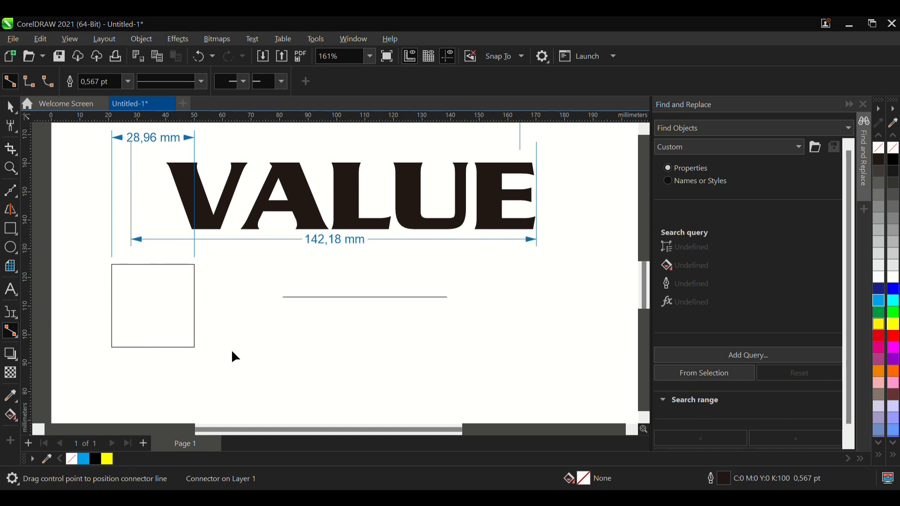
drag(262, 345, 364, 396)
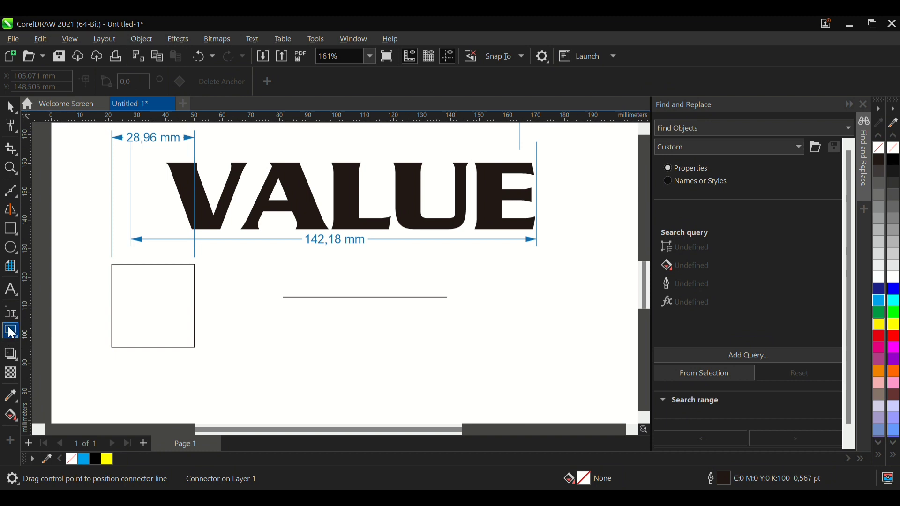
scroll(386, 330, down, 4)
scroll(37, 328, up, 2)
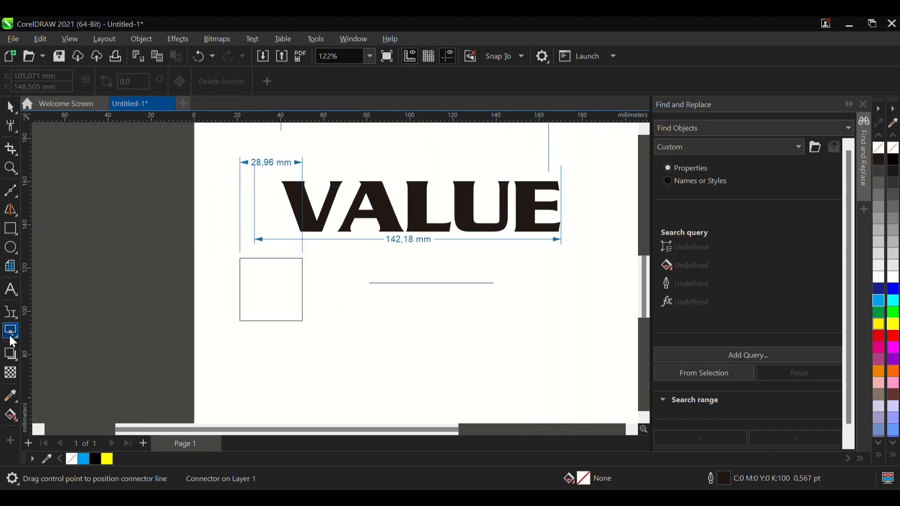
click(305, 294)
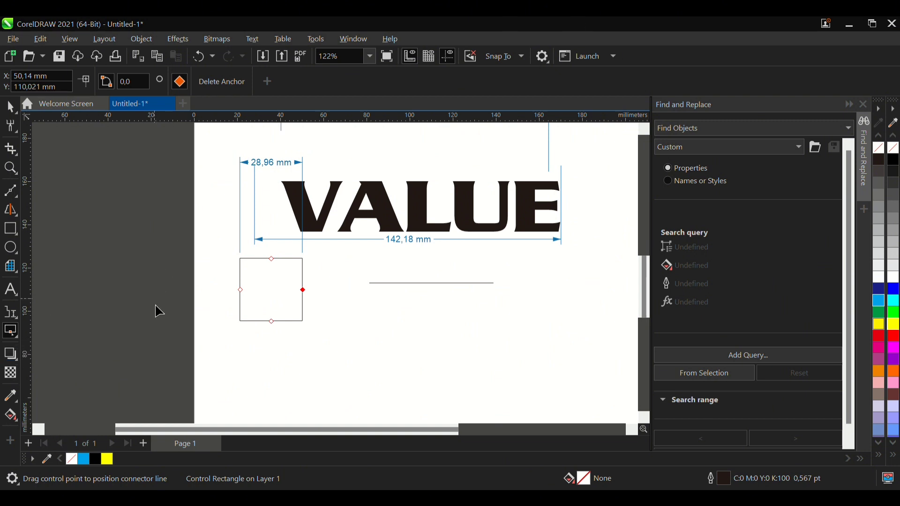
scroll(162, 290, down, 3)
scroll(290, 221, up, 3)
scroll(169, 180, down, 2)
click(11, 331)
scroll(188, 239, down, 1)
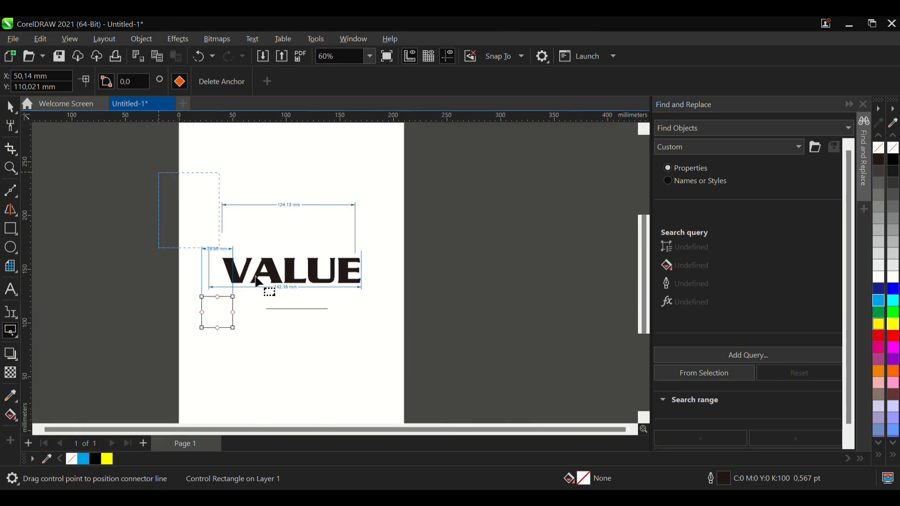
- Select all the drawn objects and move them to the upper part of the page, centred at about X 101 mm, Y 232 mm
click(10, 107)
drag(132, 177, 455, 357)
drag(345, 286, 167, 287)
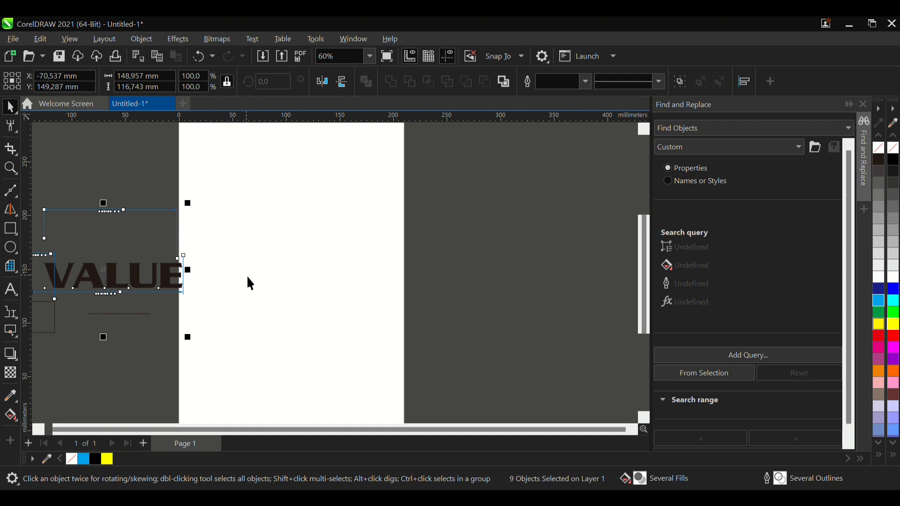
drag(183, 287, 353, 206)
scroll(325, 277, down, 1)
scroll(337, 181, up, 1)
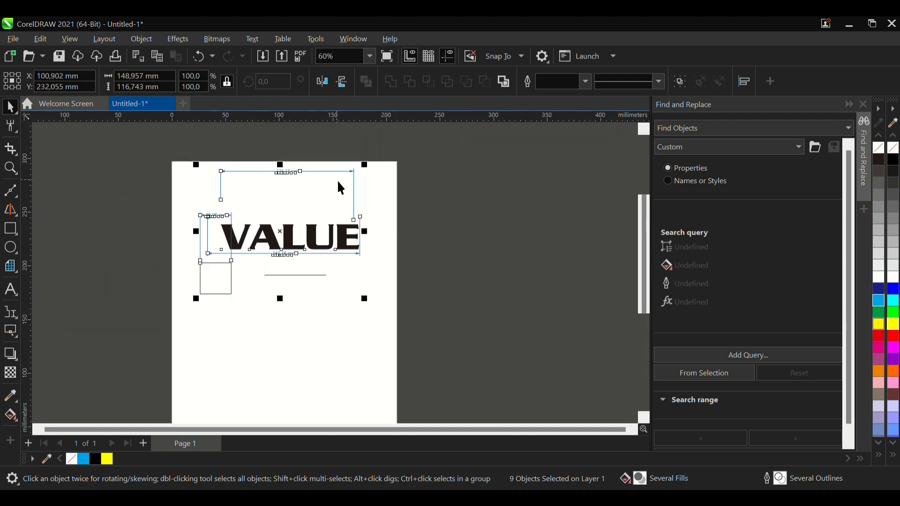
click(407, 277)
- Cast a drop shadow straight down from the top of the VALUE text, with opacity 70 and feathering 15
scroll(266, 199, up, 1)
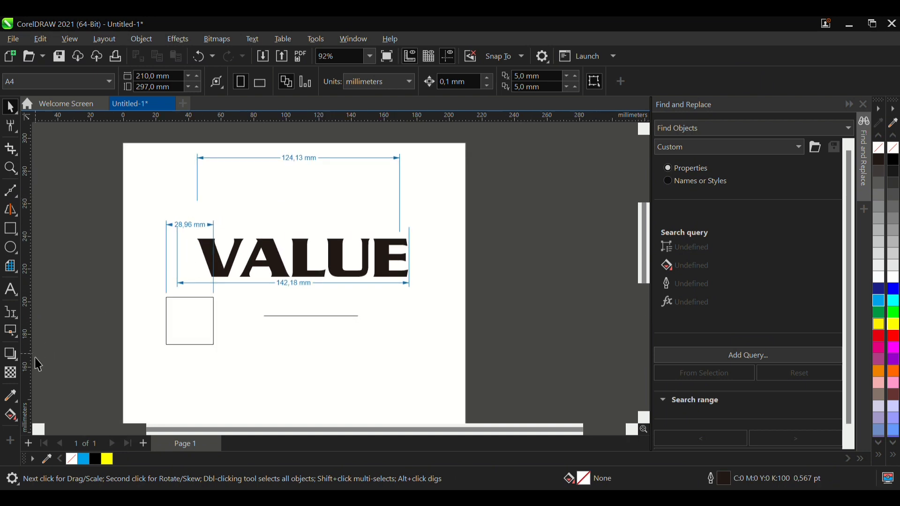
scroll(369, 337, up, 1)
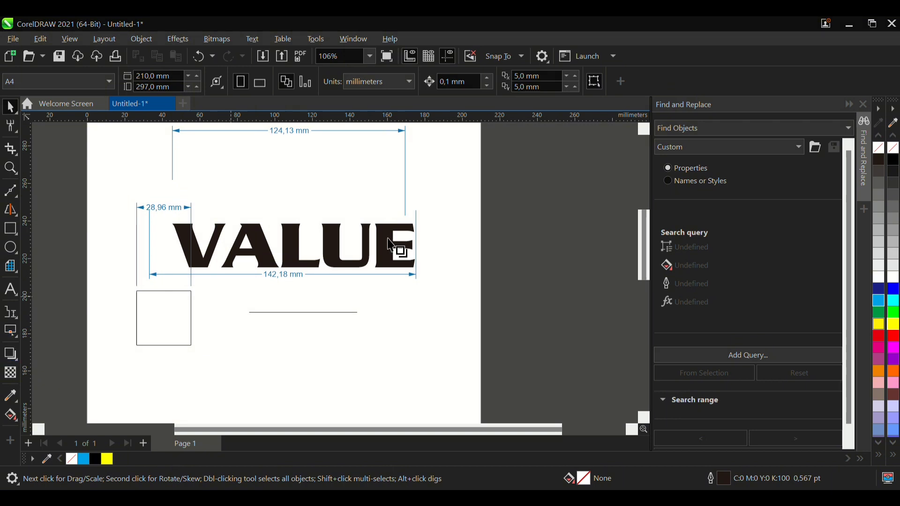
scroll(389, 241, up, 2)
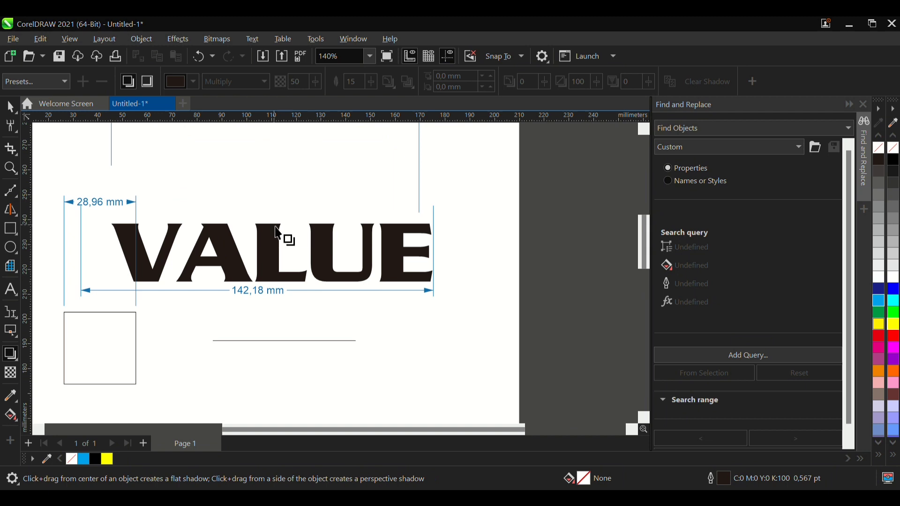
scroll(265, 235, up, 4)
click(260, 322)
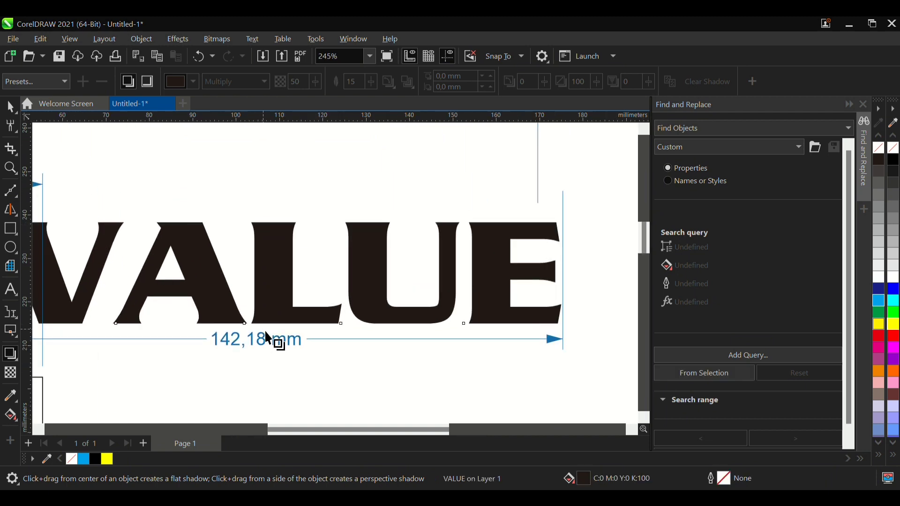
drag(281, 223, 288, 337)
drag(281, 276, 281, 296)
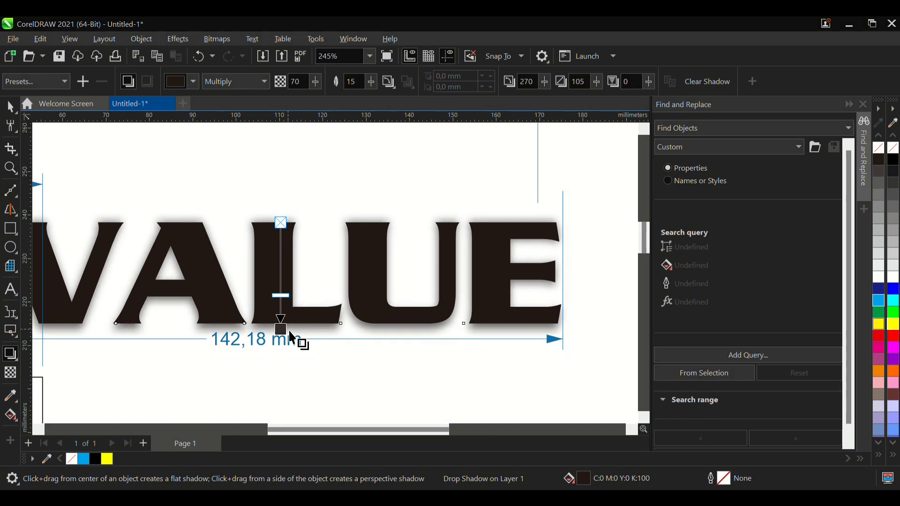
- Move the dimension line beneath the VALUE text slightly lower and clear the text's drop shadow
scroll(300, 334, down, 3)
scroll(312, 331, up, 3)
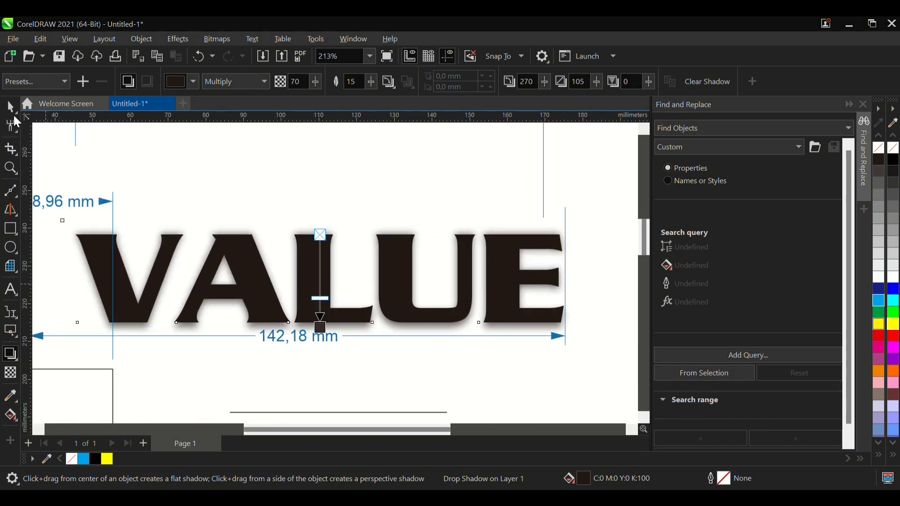
click(11, 107)
click(385, 345)
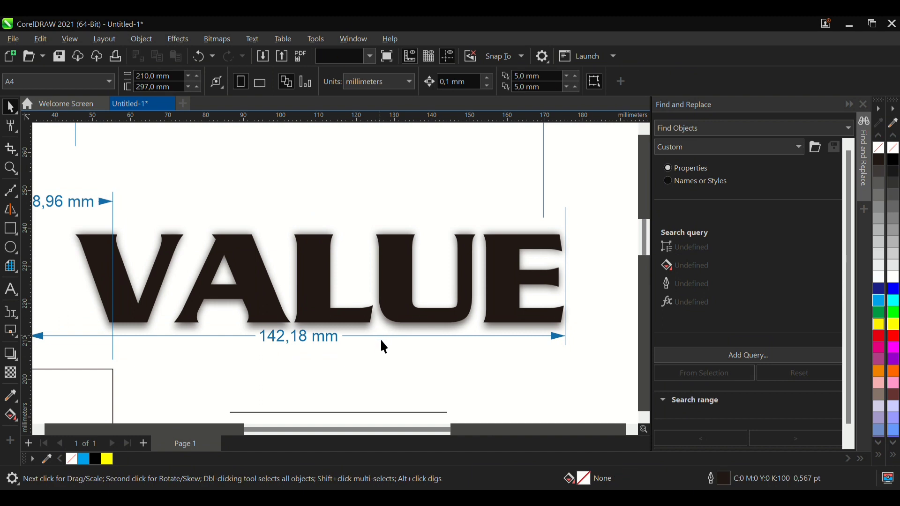
click(388, 369)
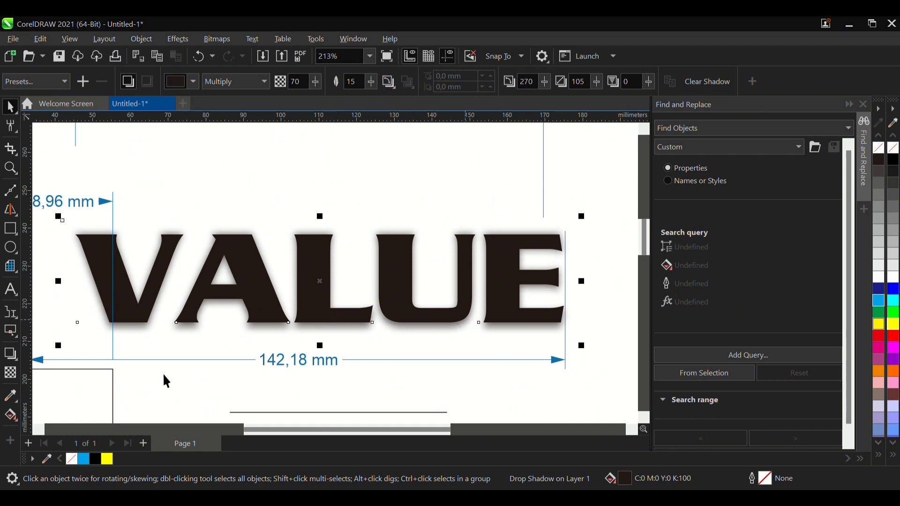
click(679, 83)
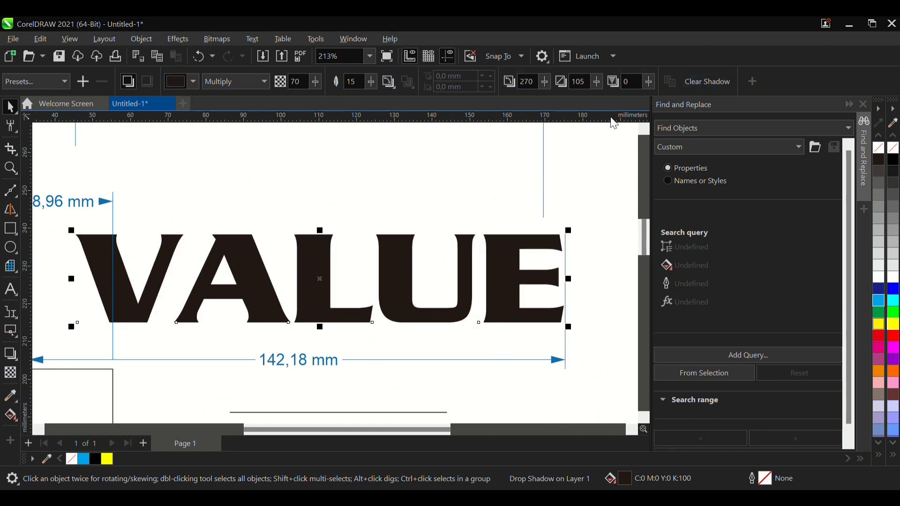
- Add a one-step outside contour to the VALUE text with an offset of about 1.735 mm
click(18, 359)
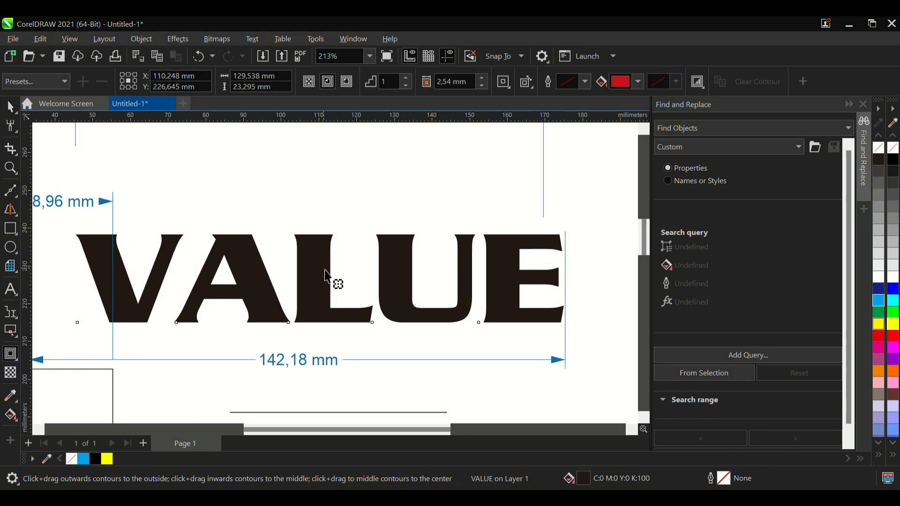
scroll(307, 273, up, 2)
drag(303, 263, 302, 219)
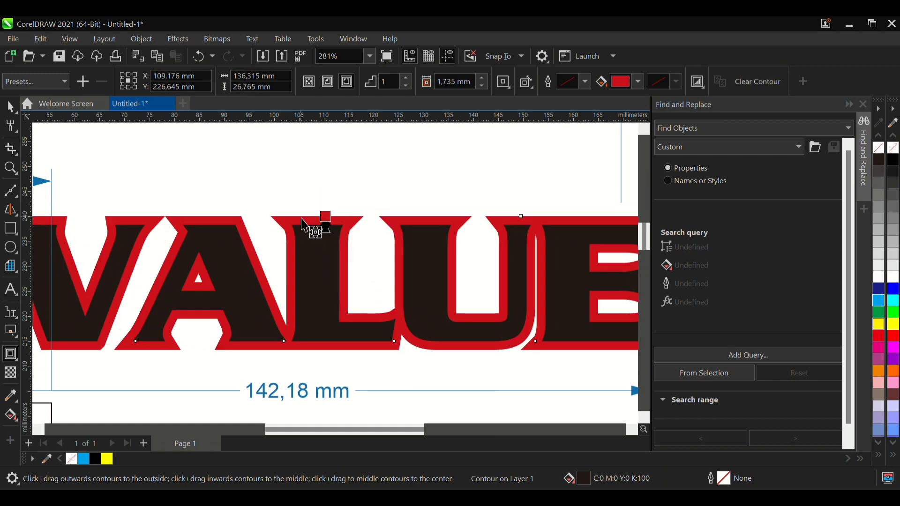
scroll(301, 220, down, 2)
scroll(322, 245, up, 3)
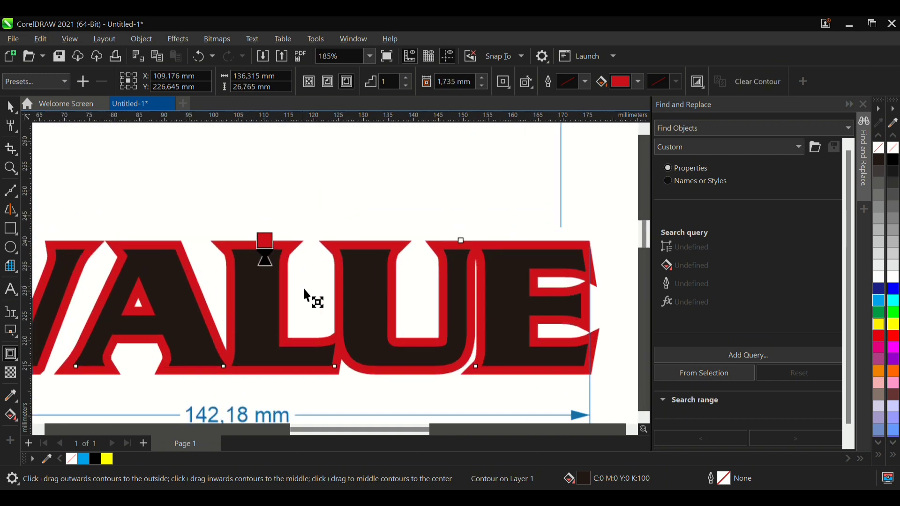
scroll(429, 168, up, 2)
- Try two contour steps on the VALUE text and return to 1 step
click(455, 85)
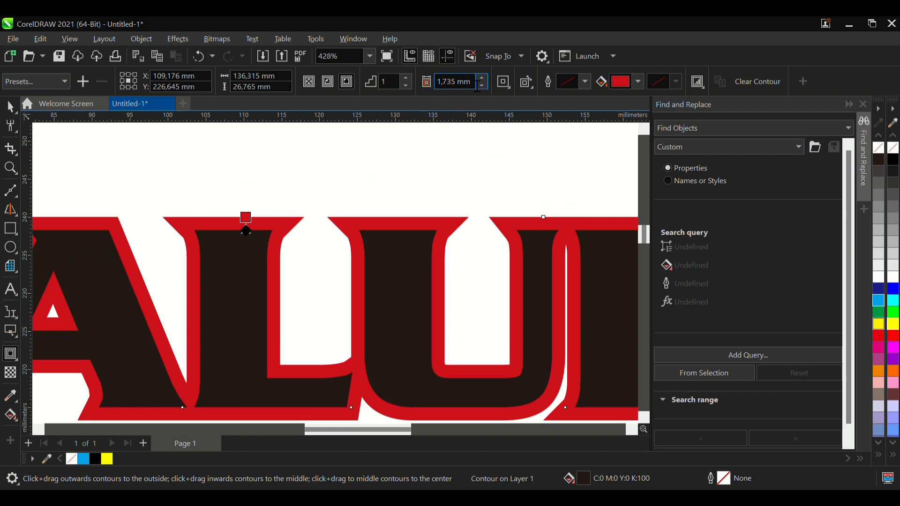
click(408, 83)
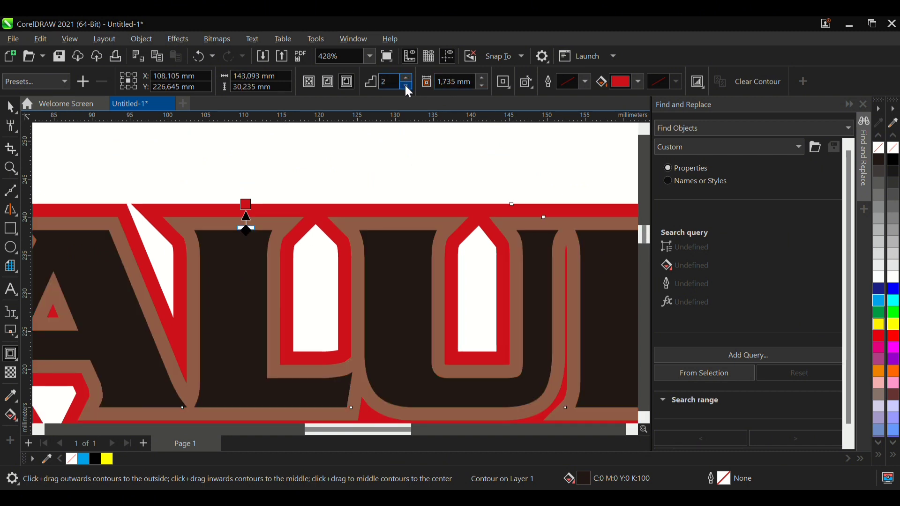
click(407, 87)
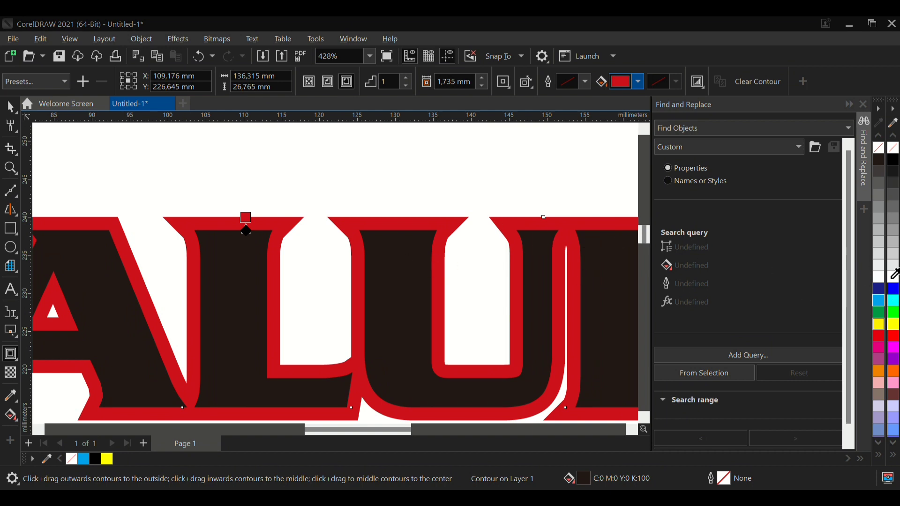
- Set the fill colour of the VALUE text's contour to yellow
click(893, 324)
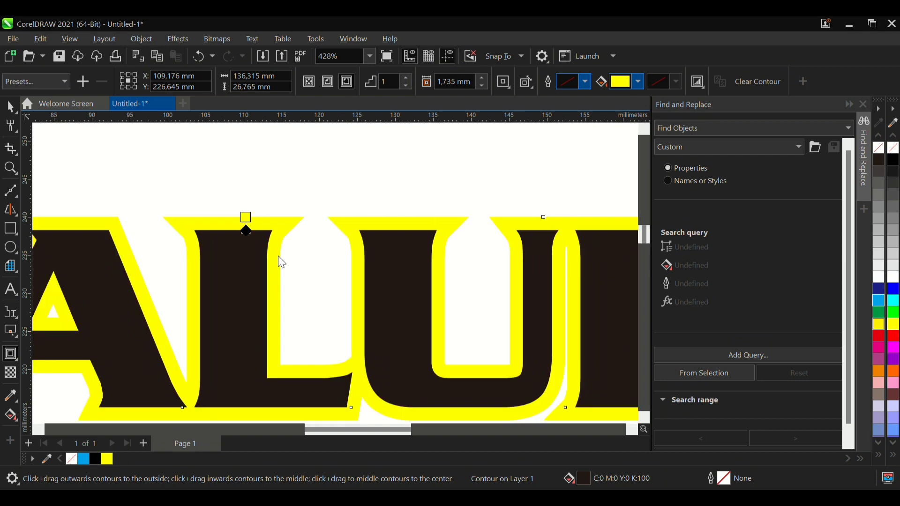
scroll(382, 192, down, 1)
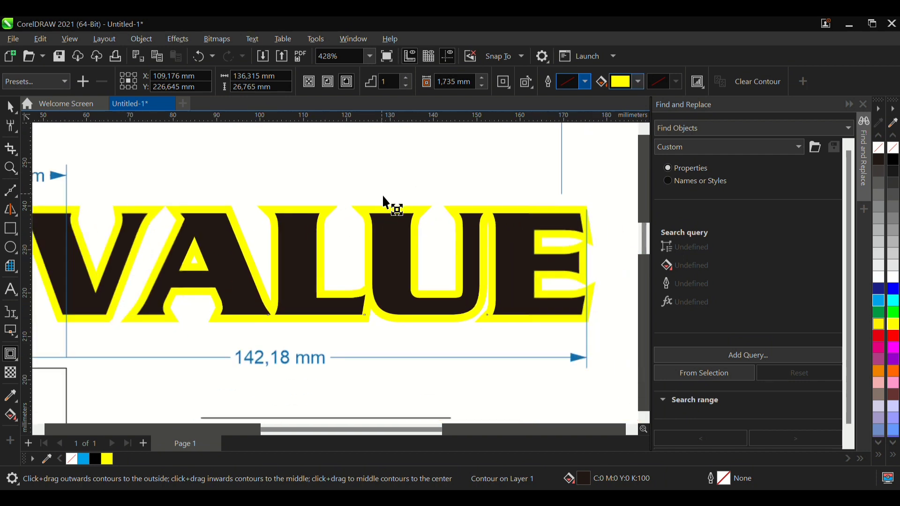
scroll(386, 215, up, 1)
- Apply a uniform transparency of 50 to the black VALUE lettering inside its contour
click(11, 372)
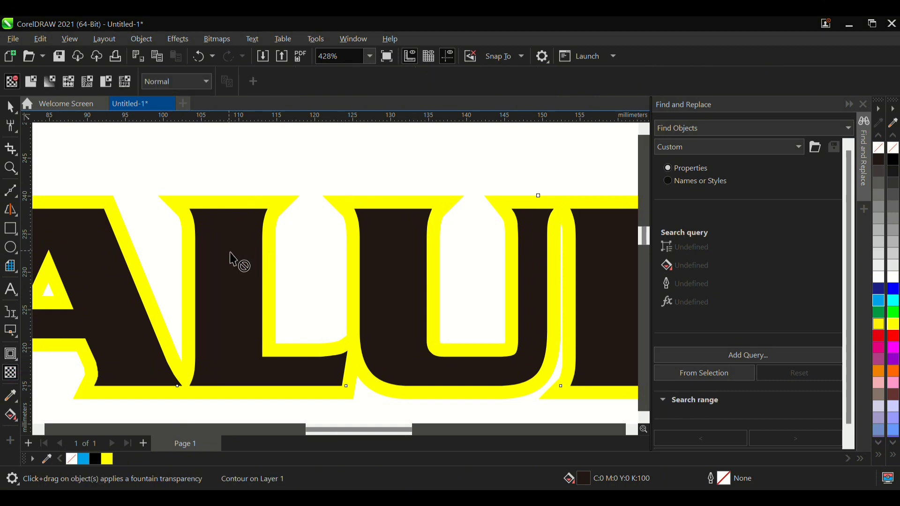
scroll(183, 237, down, 1)
click(28, 83)
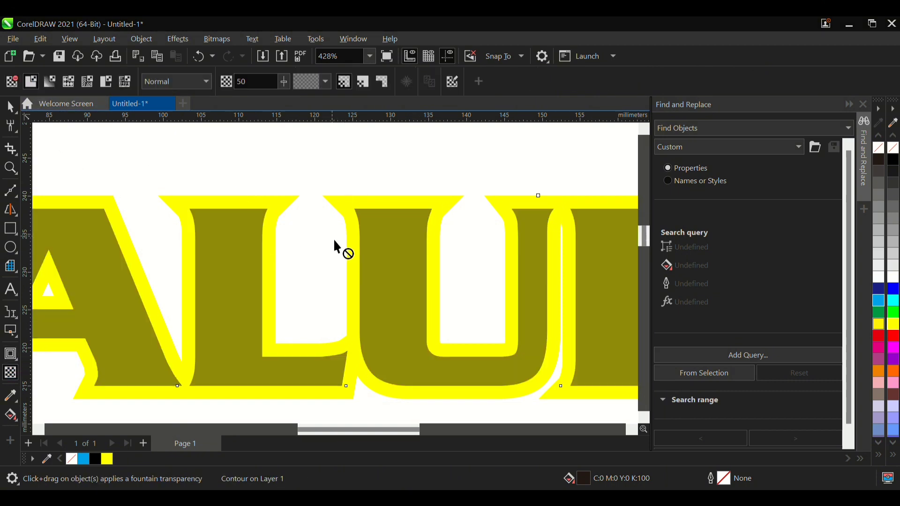
scroll(333, 239, down, 2)
scroll(333, 253, down, 2)
scroll(281, 258, up, 2)
scroll(196, 236, up, 2)
- Try moving the semi-transparent VALUE text slightly lower and undo the move
click(10, 106)
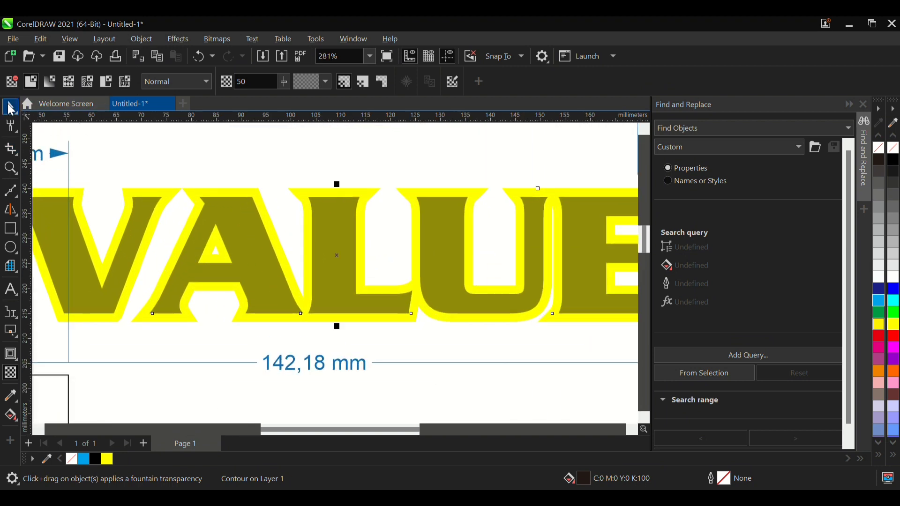
click(228, 227)
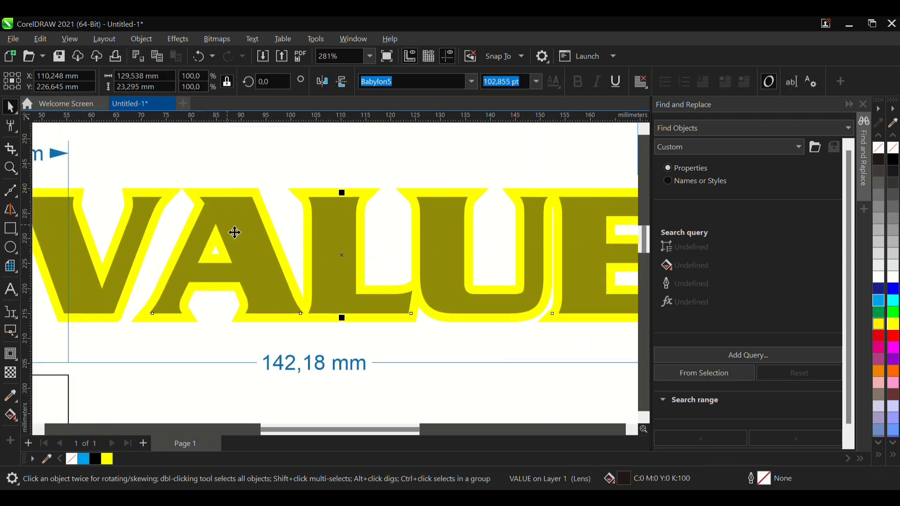
drag(239, 228, 258, 302)
key(ctrl+z)
click(258, 256)
key(ctrl+z)
scroll(239, 269, down, 2)
scroll(245, 266, up, 1)
click(247, 182)
click(107, 239)
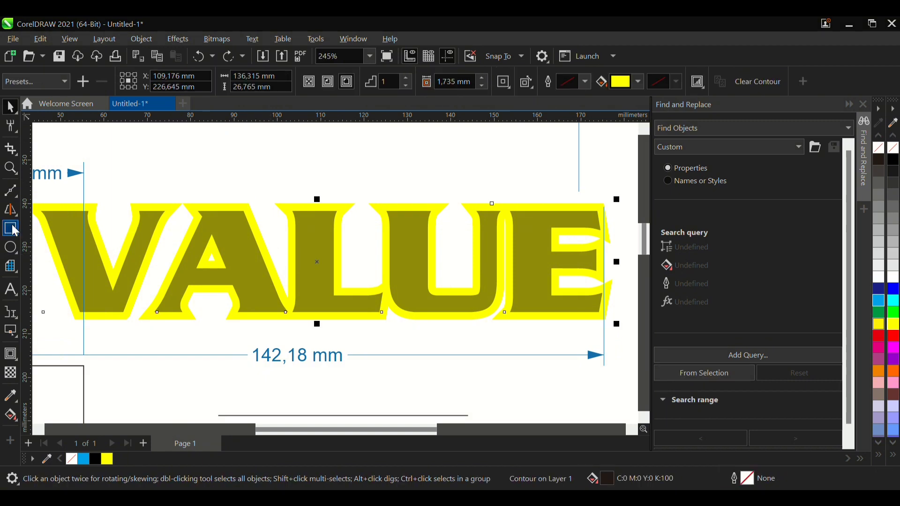
- Draw a square about 34.6 mm wide and place it beside the page's right edge, at about X 250 mm, Y 215 mm
drag(280, 147, 430, 297)
click(12, 125)
click(8, 109)
scroll(33, 207, down, 5)
drag(215, 191, 494, 226)
scroll(619, 247, up, 1)
scroll(610, 253, up, 2)
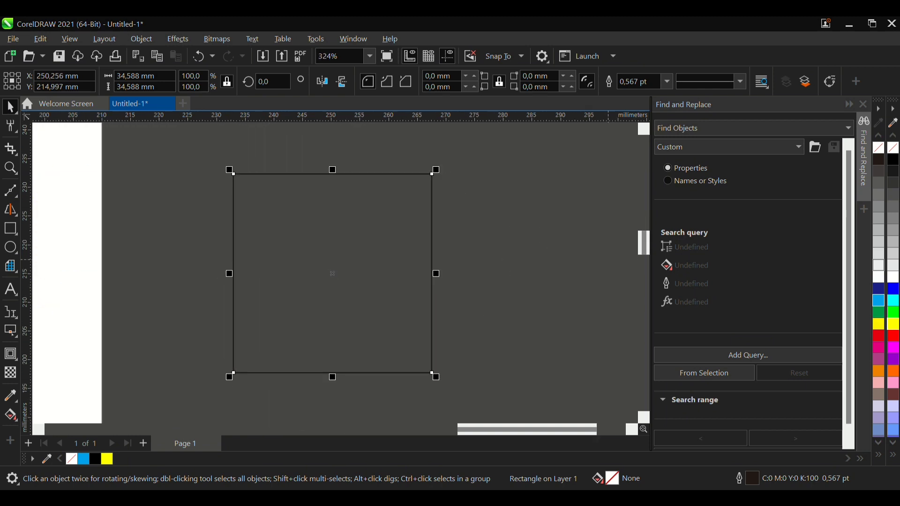
- Fill the square with cyan and apply a linear fountain transparency that fades from its middle towards its upper edge
click(879, 300)
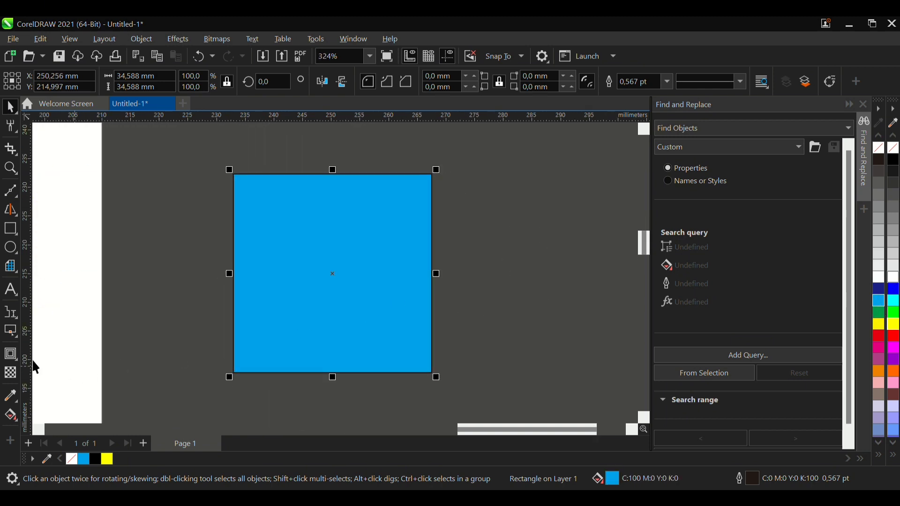
click(11, 373)
drag(332, 146, 328, 198)
drag(333, 256, 325, 291)
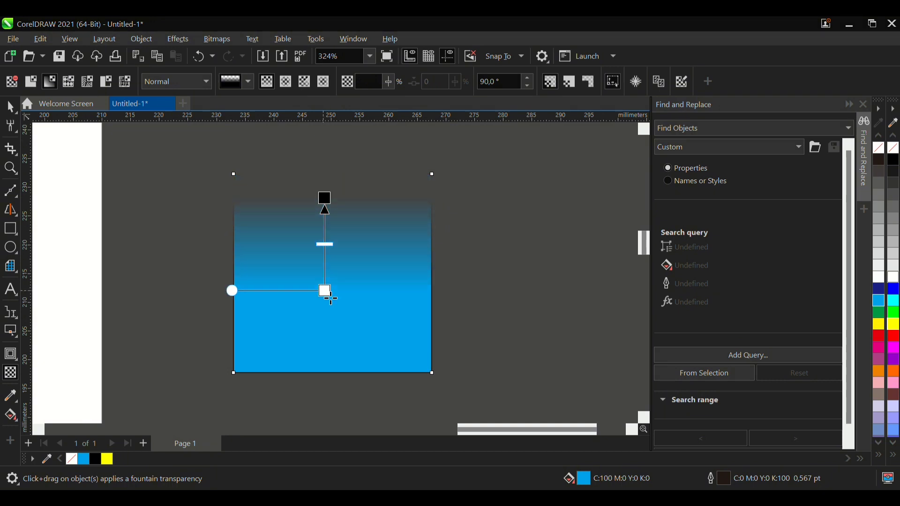
- Delete the faded cyan square beside the page and choose the Blend tool
click(11, 106)
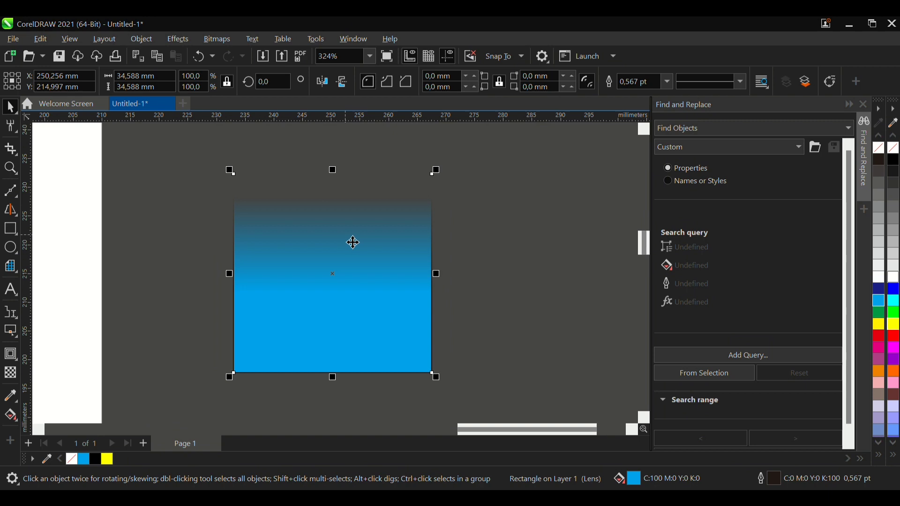
key(Delete)
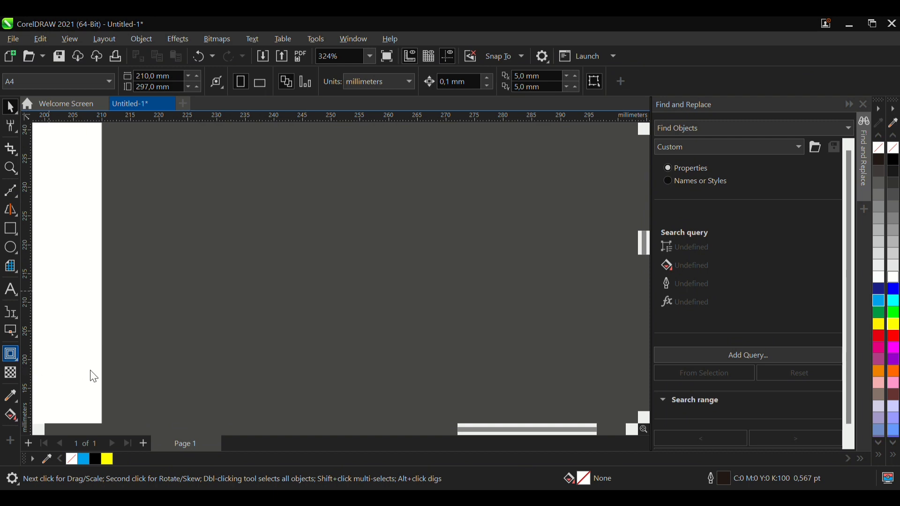
click(83, 381)
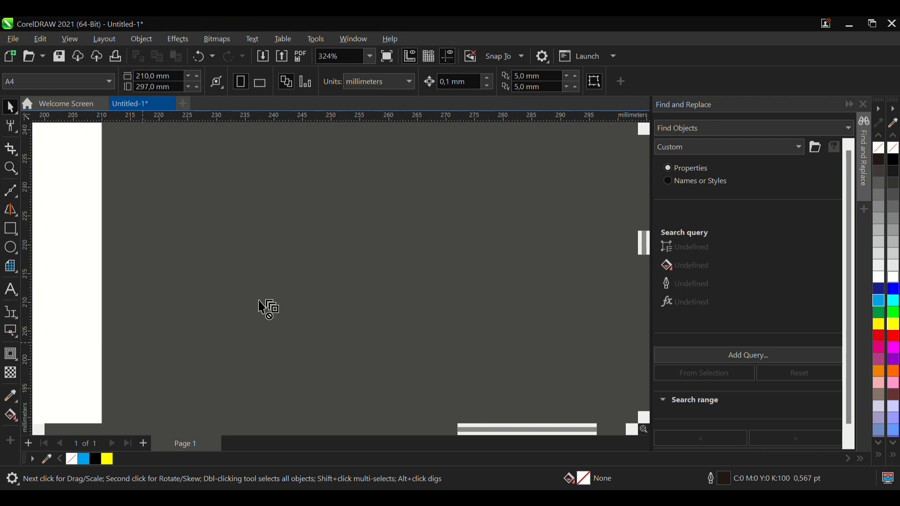
scroll(263, 305, down, 2)
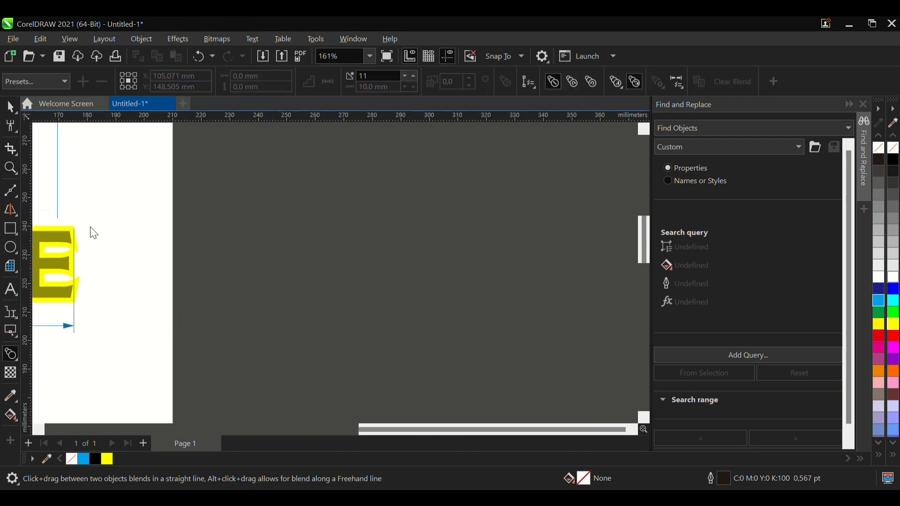
scroll(185, 255, up, 4)
- Draw a square about 12 mm wide just outside the page's right edge and convert it to curves
key(F6)
drag(136, 231, 210, 331)
key(space)
key(ctrl+q)
- Place a copy of the small square level with the original, at about X 271 mm
drag(196, 261, 576, 293)
right_click(576, 294)
scroll(148, 272, down, 2)
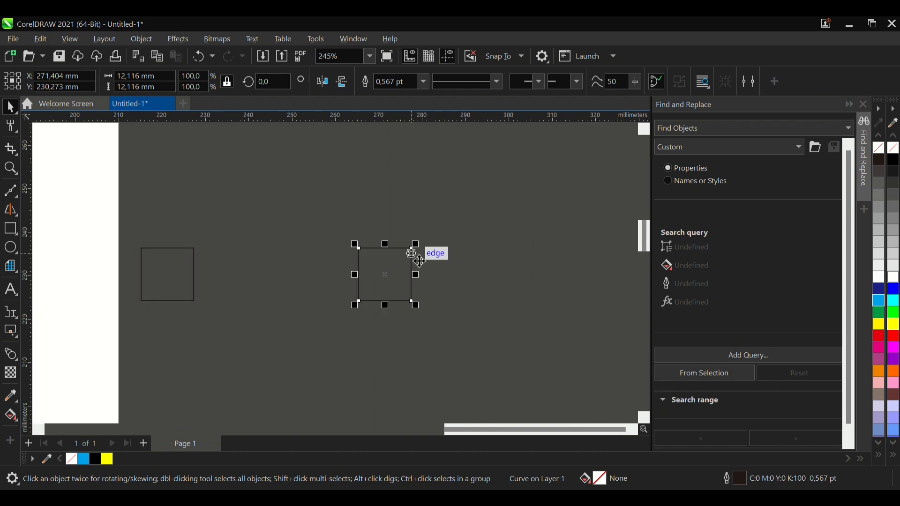
- Move the copied square horizontally farther from the original, to about X 326.5 mm
scroll(424, 272, up, 3)
drag(430, 279, 572, 281)
scroll(335, 297, down, 4)
scroll(456, 298, up, 2)
drag(456, 298, 539, 296)
scroll(403, 298, down, 2)
scroll(479, 305, up, 4)
scroll(477, 306, down, 3)
scroll(471, 305, up, 1)
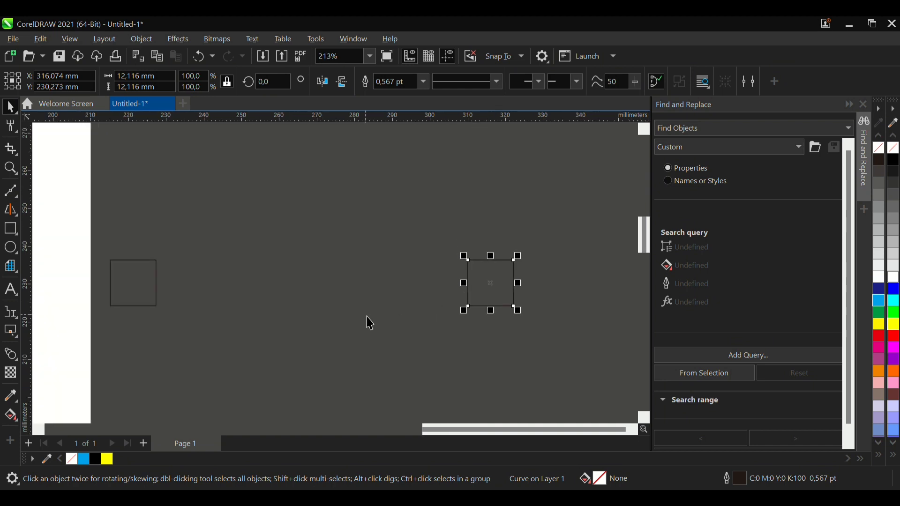
drag(499, 294, 542, 299)
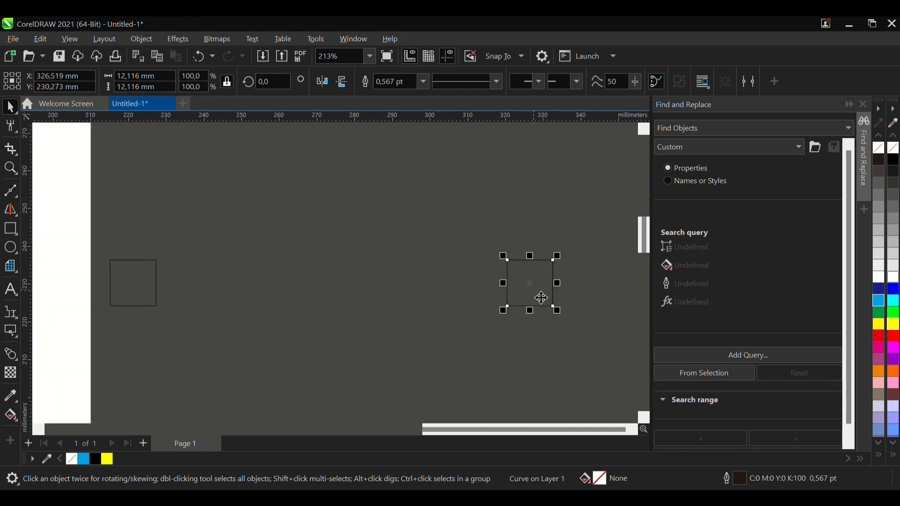
- Fill the small square nearest the page with cyan and the far copy with yellow
click(140, 305)
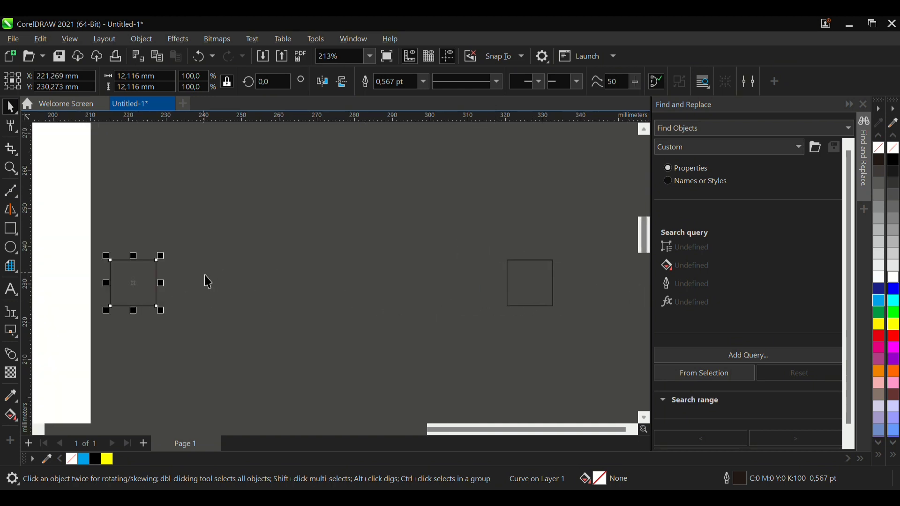
click(880, 302)
click(553, 286)
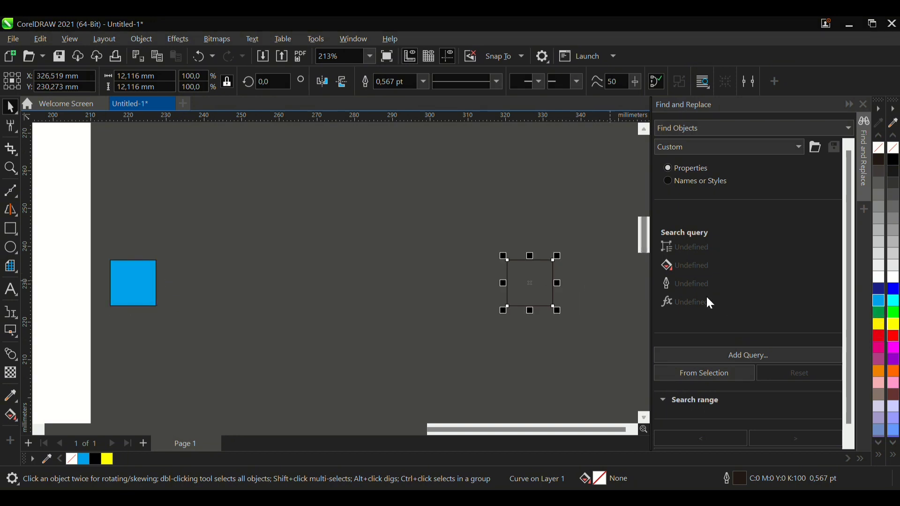
click(894, 326)
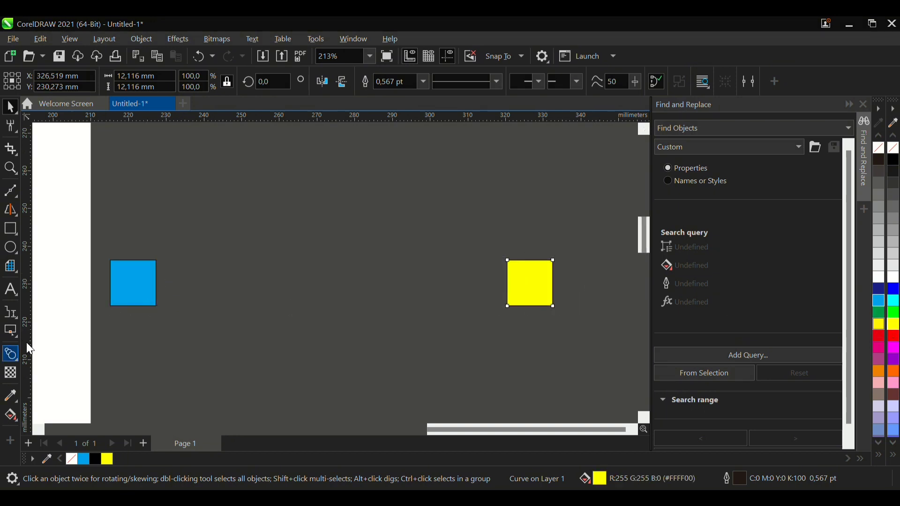
- Blend the cyan square into the yellow square in a straight line, using 6 intermediate steps
click(10, 331)
drag(133, 283, 531, 288)
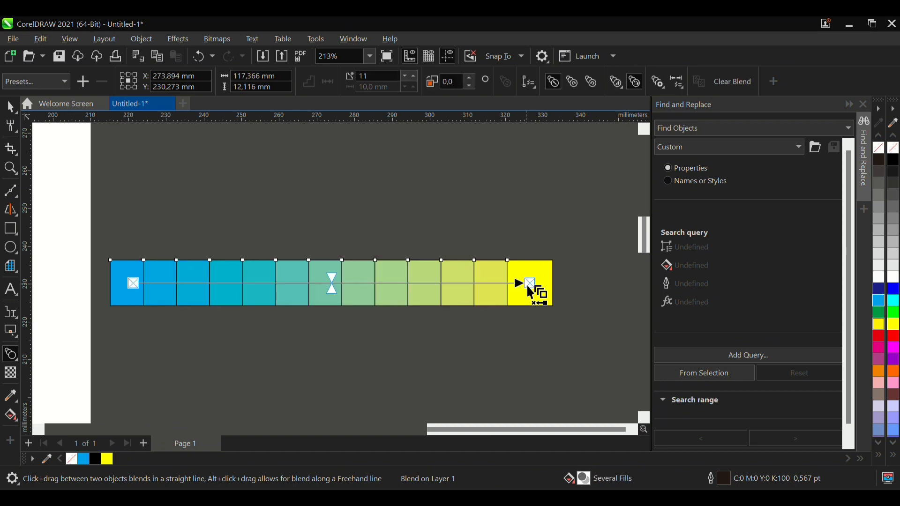
click(406, 76)
click(405, 76)
click(404, 75)
click(403, 75)
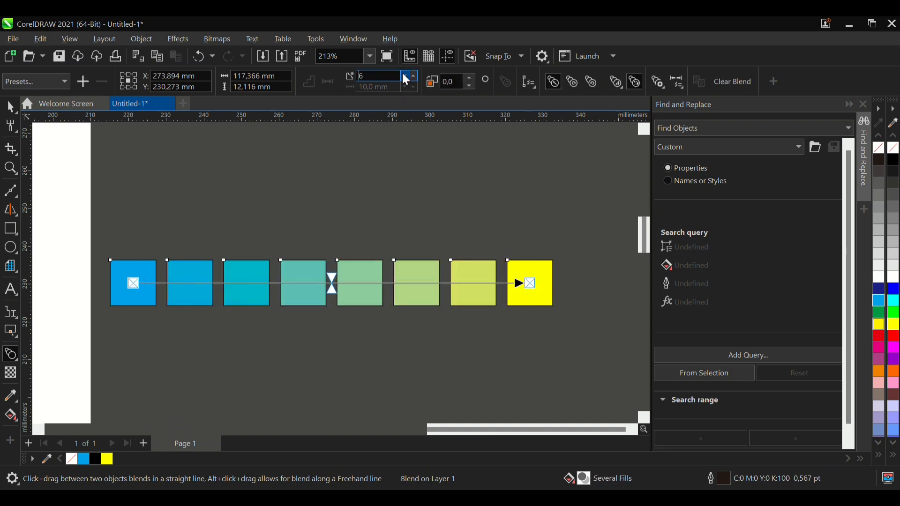
click(10, 107)
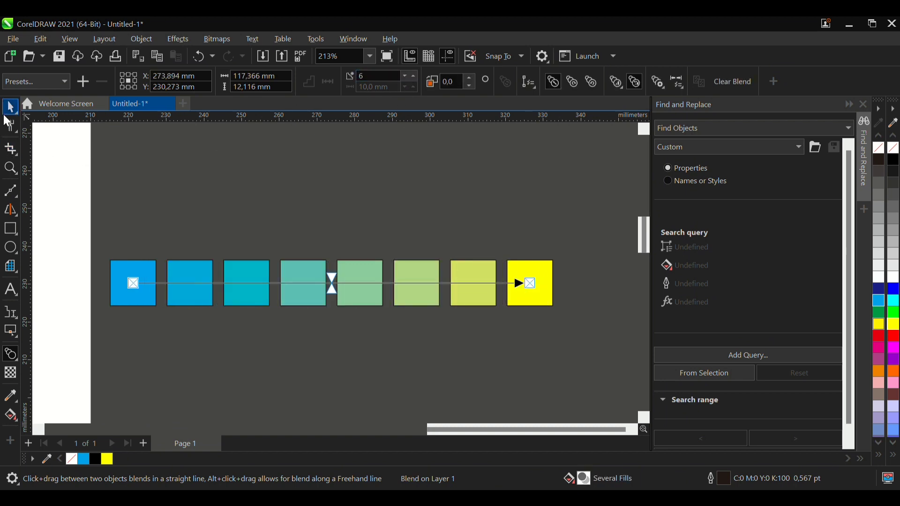
- Move the coloured blend row upward to about X 279 mm, Y 253.7 mm, and deselect it
click(351, 312)
click(361, 306)
click(376, 219)
drag(366, 300, 387, 213)
click(397, 231)
click(383, 193)
click(359, 243)
click(393, 206)
click(351, 247)
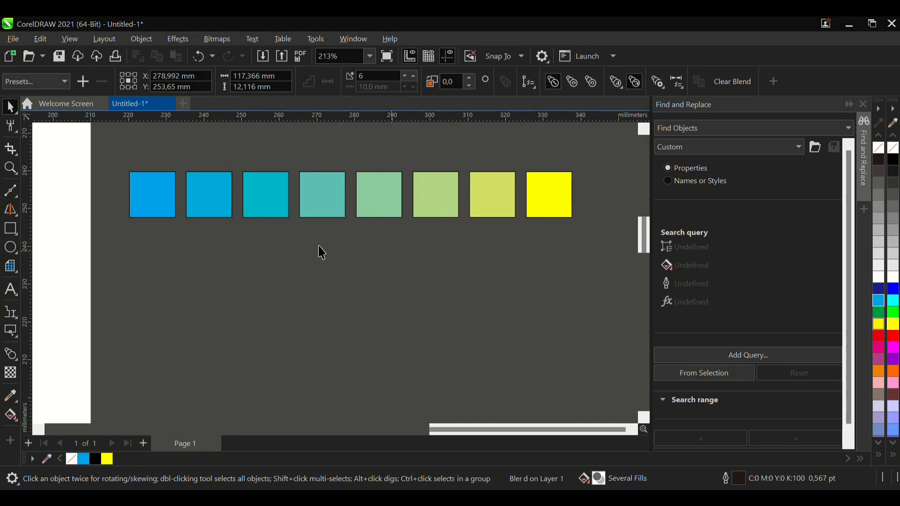
- Draw an unfilled square about 15 mm wide below the coloured row and place a smaller copy level with it near the row's far end
click(11, 228)
drag(109, 248, 570, 282)
key(space)
right_click(599, 283)
drag(594, 313, 573, 283)
- Blend the large outlined square into the small one with 5 intermediate steps
drag(136, 275, 577, 279)
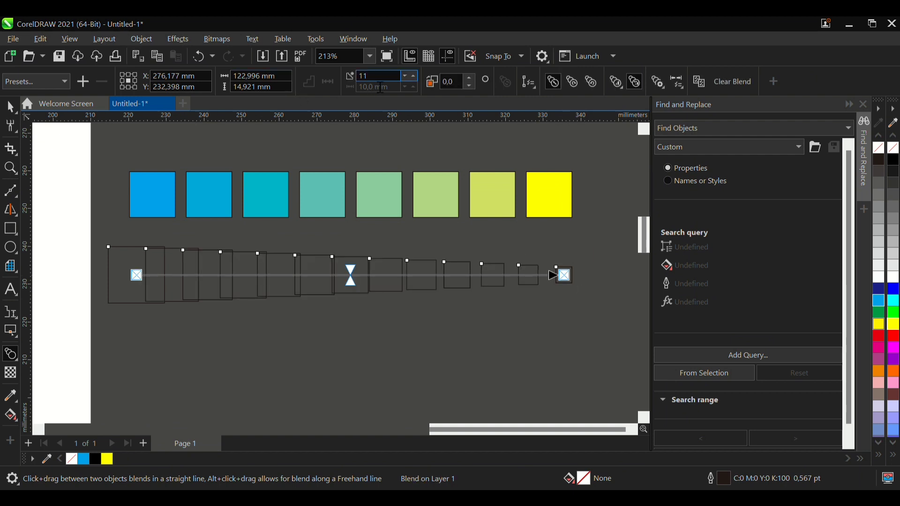
click(402, 75)
click(402, 75)
click(401, 75)
click(402, 75)
click(402, 75)
click(401, 75)
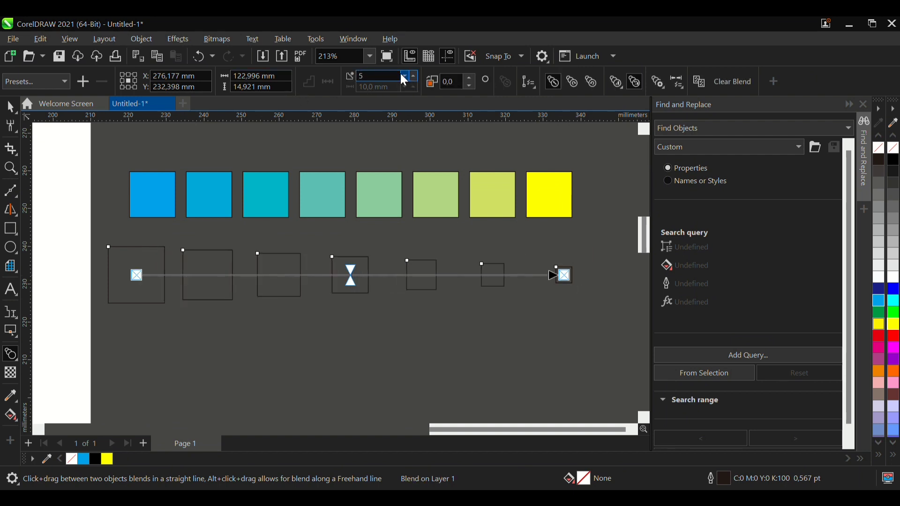
click(11, 107)
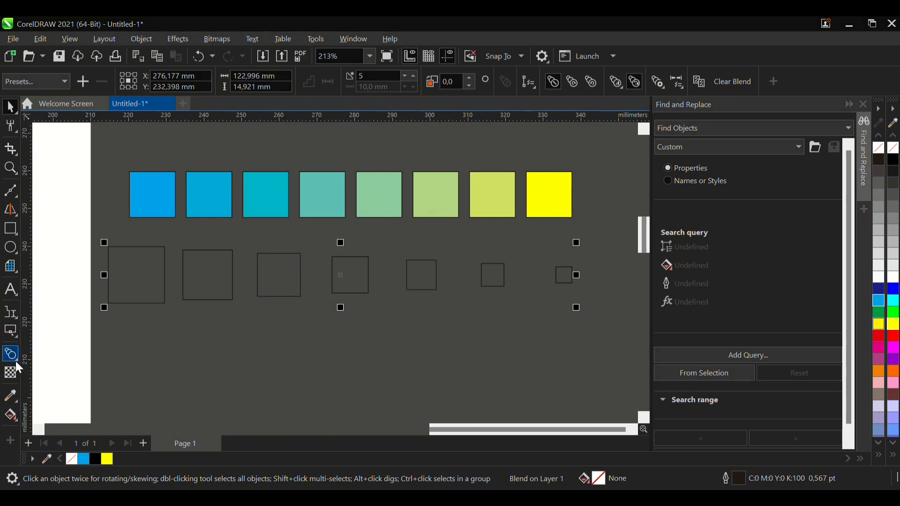
- Break the outlined blend apart and move its largest square below the row, to about X 251 mm, Y 208 mm
click(78, 396)
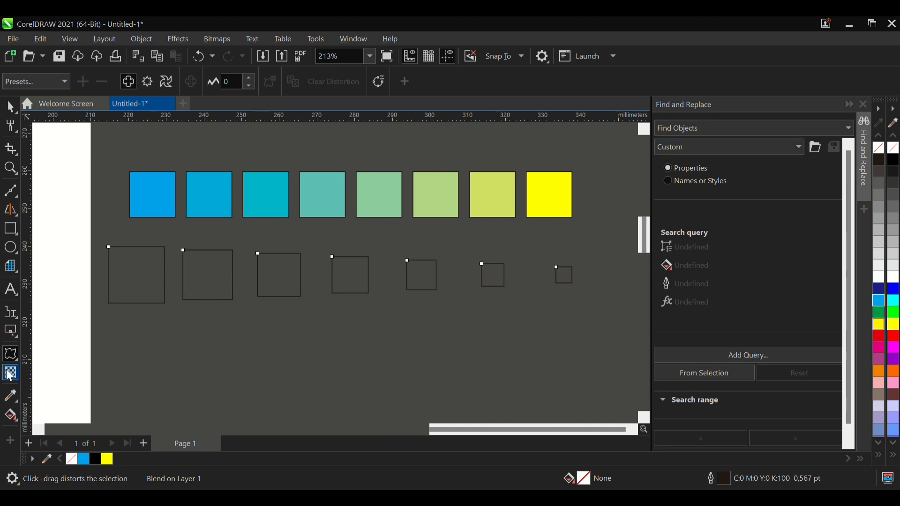
click(11, 107)
click(165, 262)
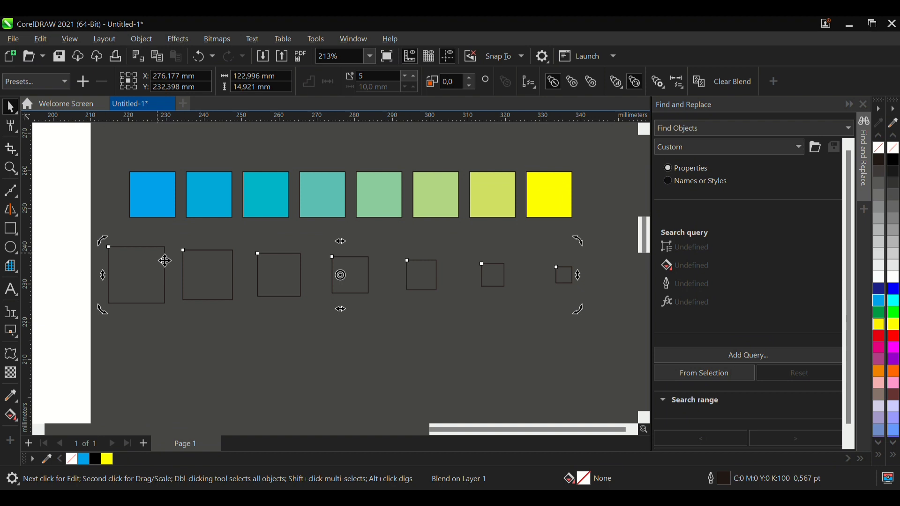
key(ctrl+k)
click(164, 333)
drag(154, 294, 262, 386)
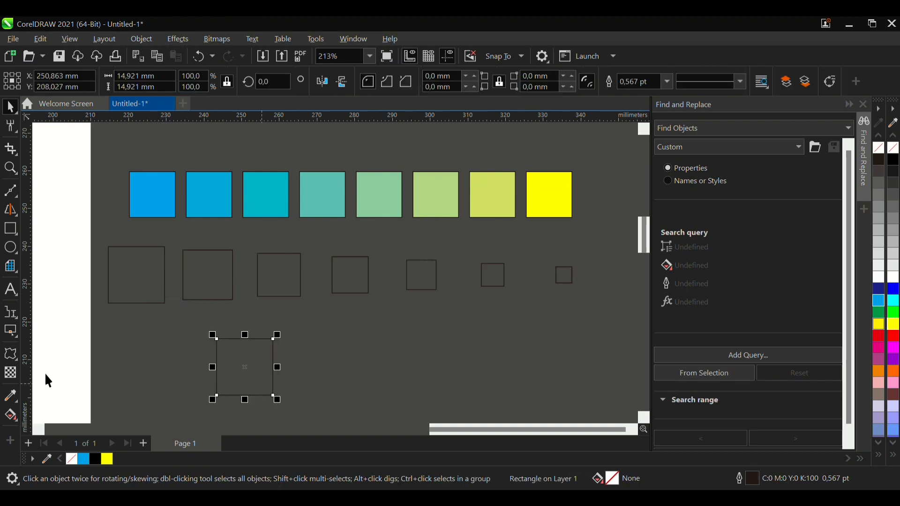
- Apply a push and pull distortion with an amplitude of 200 to the separated square
click(10, 354)
drag(227, 340, 565, 354)
scroll(246, 381, up, 2)
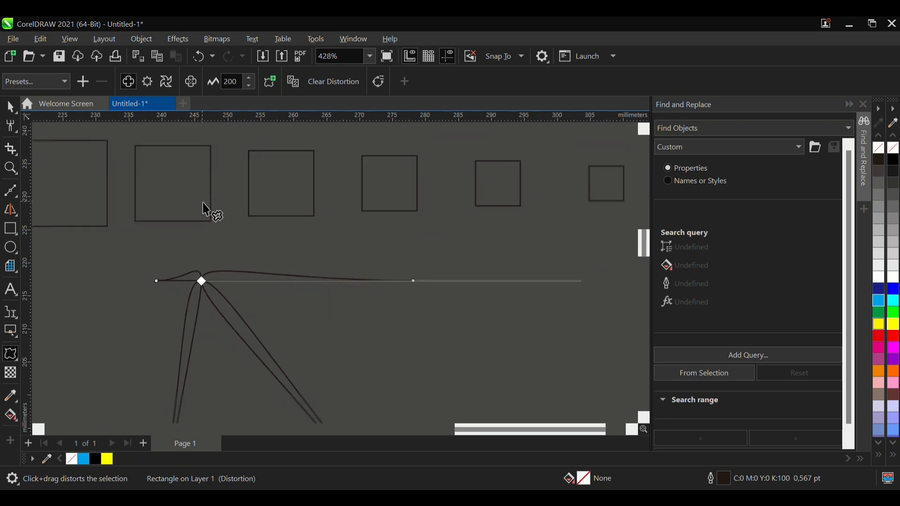
scroll(206, 206, down, 2)
scroll(187, 235, up, 2)
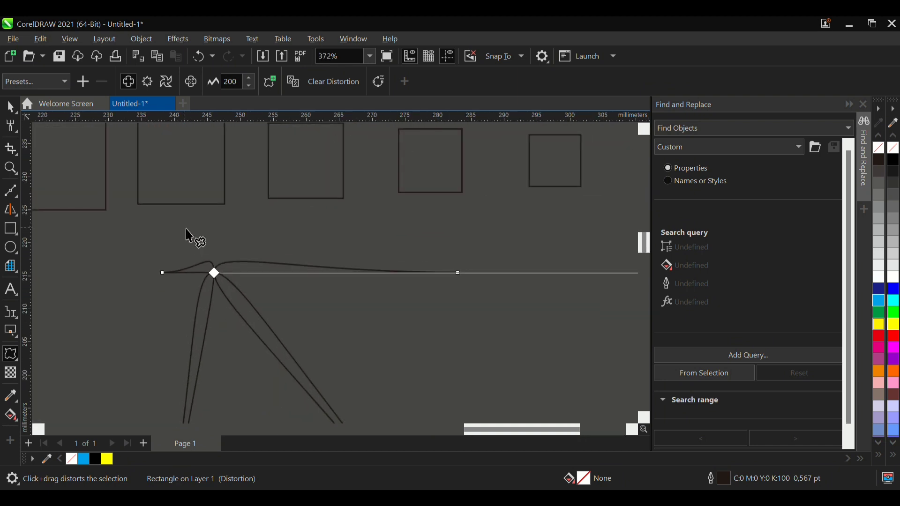
scroll(186, 230, down, 2)
scroll(207, 277, up, 4)
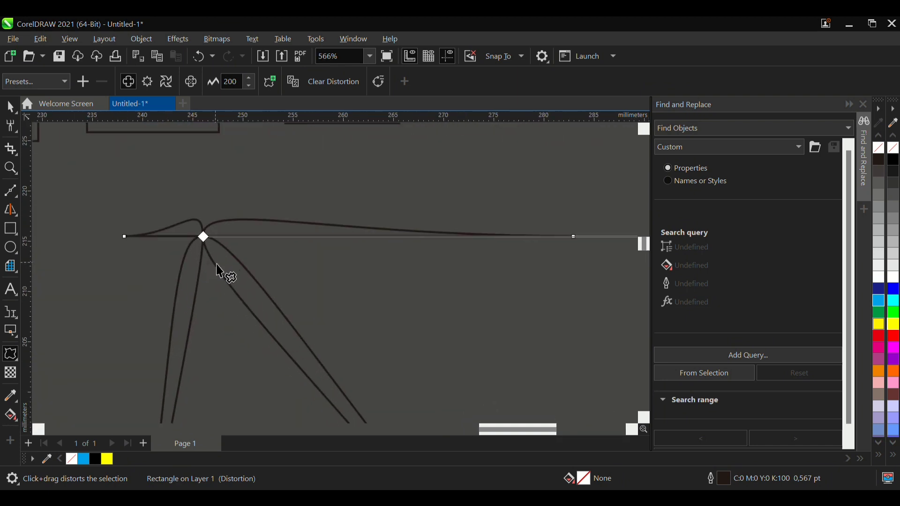
- Reposition the distortion's centre point to reshape the square into long curved spikes, ending near its lower left area
drag(207, 241, 286, 395)
scroll(193, 261, down, 2)
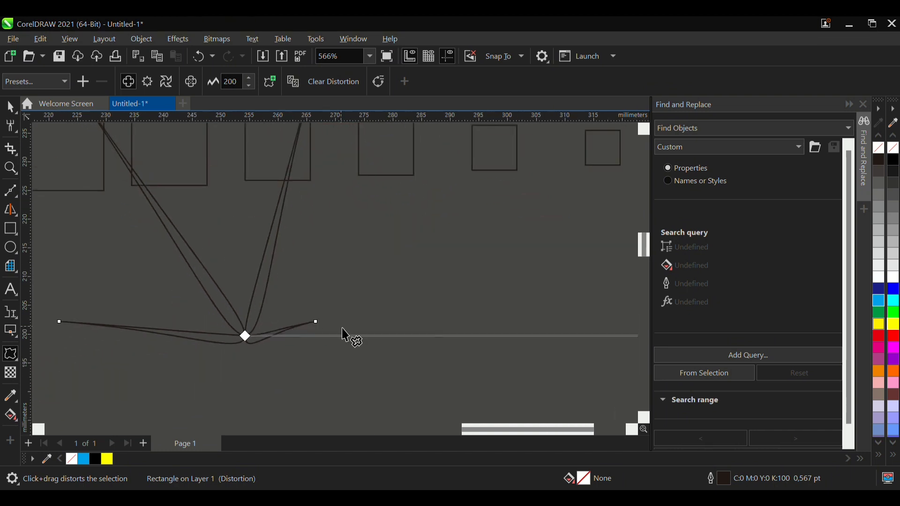
drag(245, 338, 201, 326)
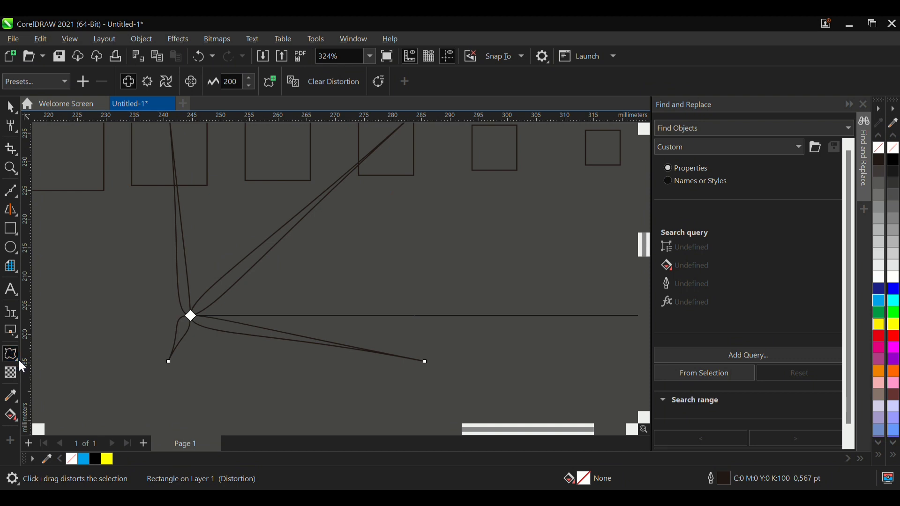
- Apply an envelope to the word VALUE inside its yellow contour and bend its lower edge upward into an arch
click(63, 417)
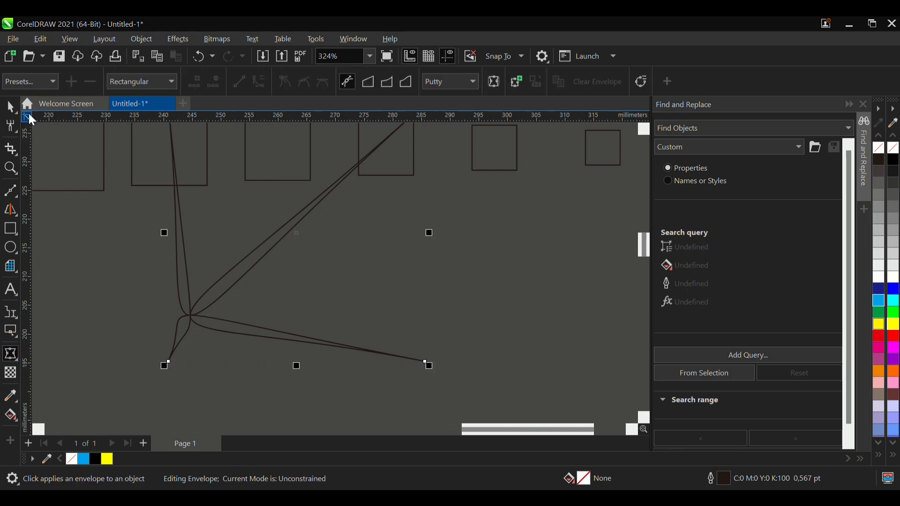
click(11, 113)
scroll(269, 271, down, 3)
scroll(234, 255, down, 2)
scroll(234, 274, left, 2)
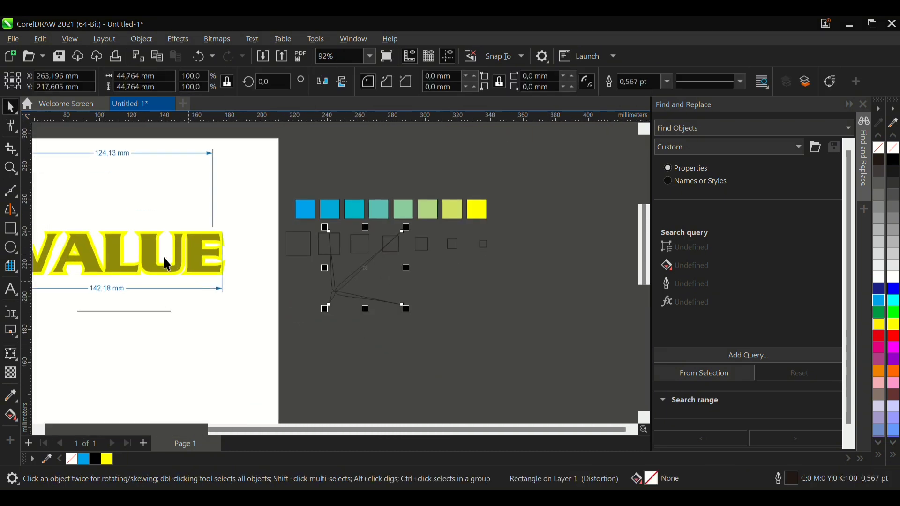
click(155, 254)
scroll(322, 281, down, 3)
scroll(186, 257, up, 4)
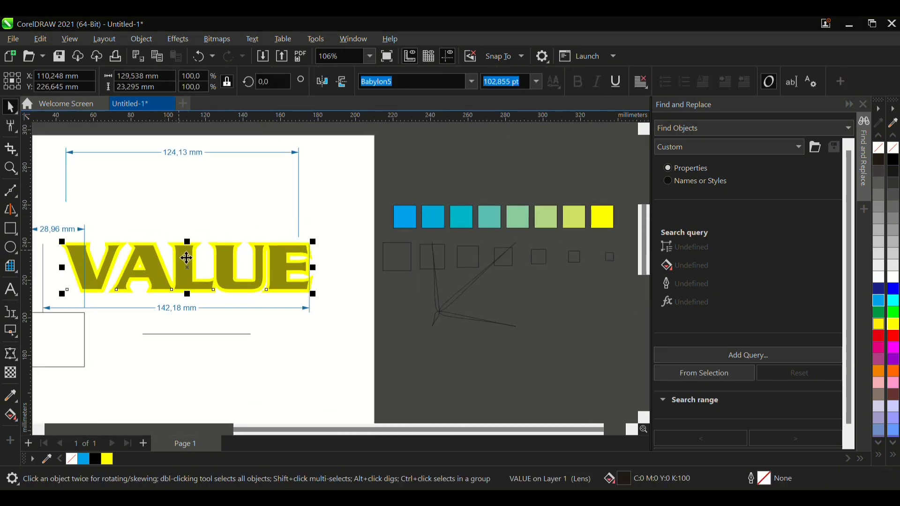
click(180, 254)
scroll(120, 262, up, 3)
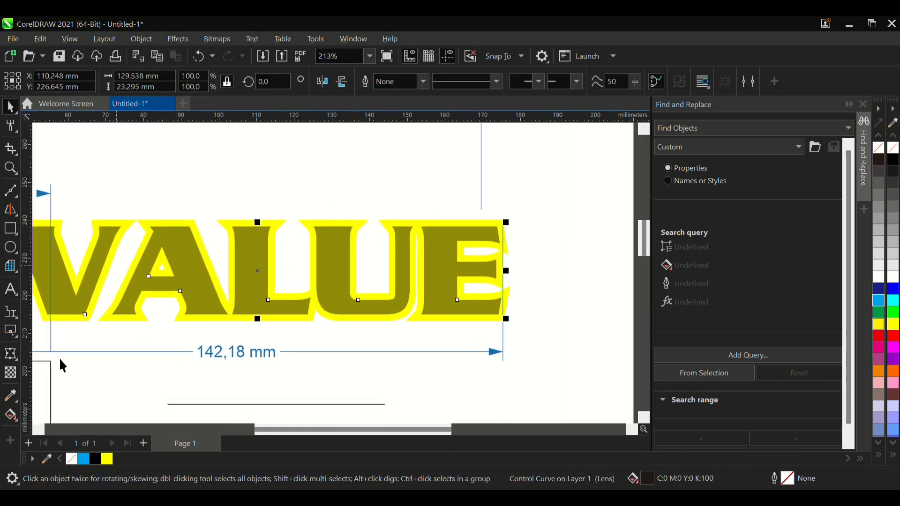
click(13, 352)
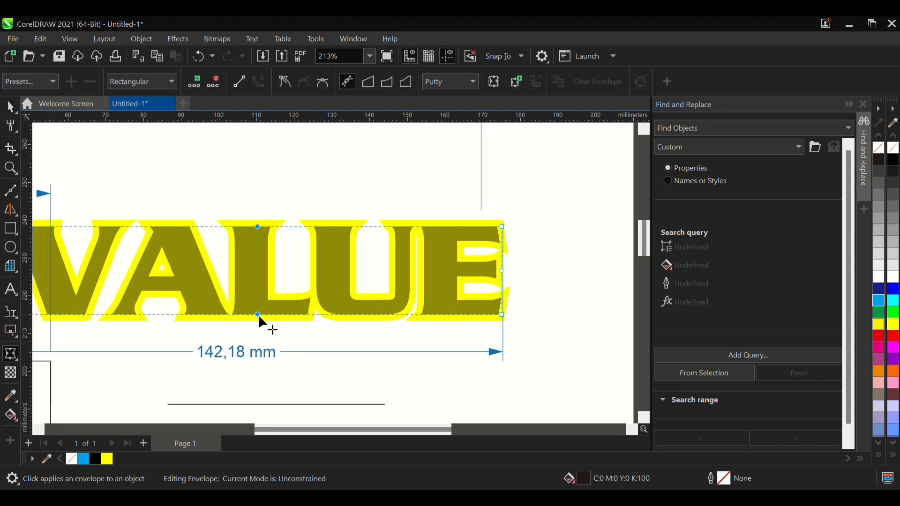
drag(258, 314, 261, 252)
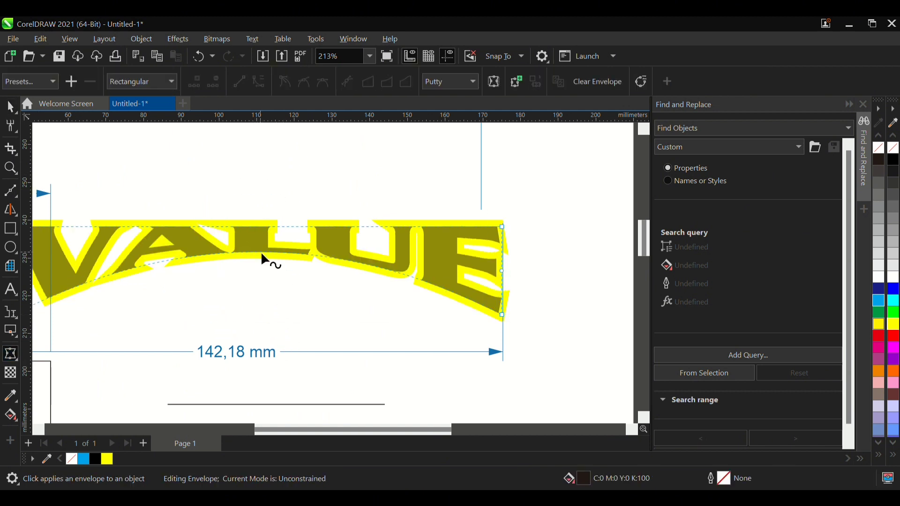
- Lower the middle of the VALUE envelope's bottom edge slightly to flatten the arch
scroll(287, 294, down, 2)
scroll(287, 296, up, 1)
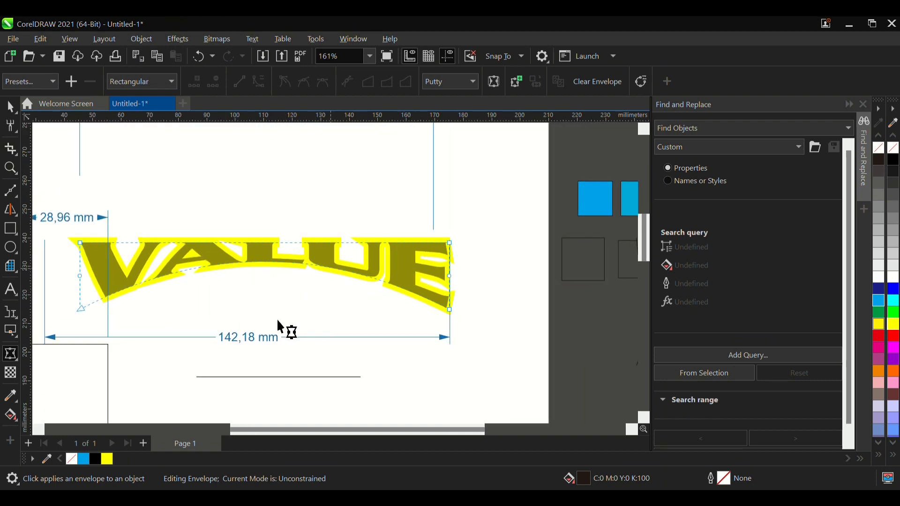
mouse_move(265, 260)
mouse_down()
mouse_move(264, 289)
mouse_move(266, 271)
mouse_up()
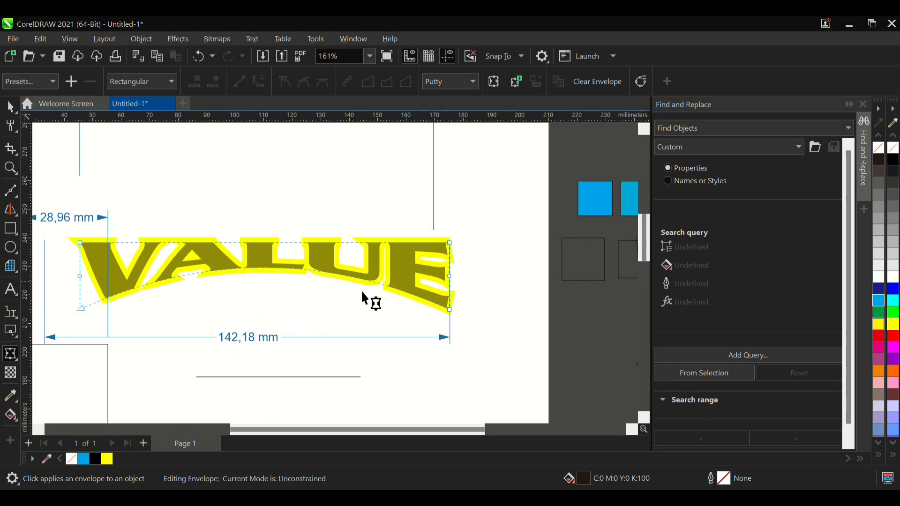
scroll(170, 276, down, 1)
scroll(128, 292, up, 1)
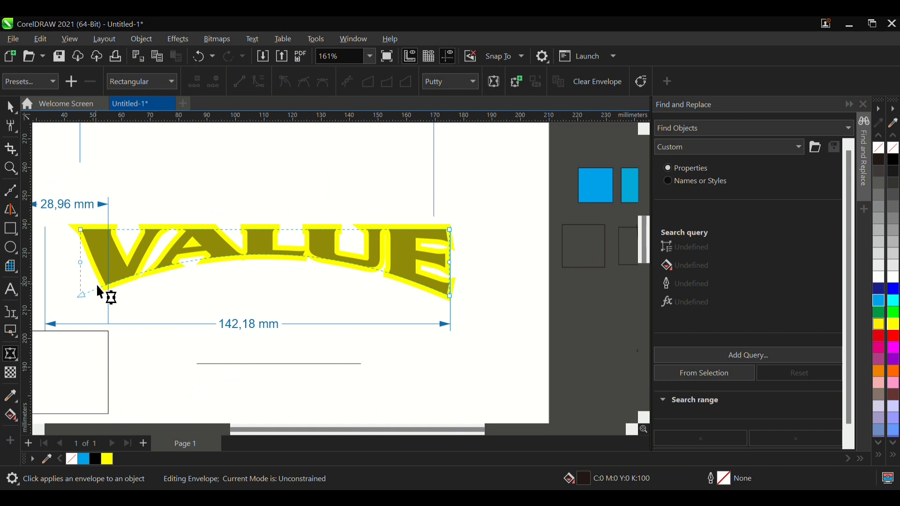
scroll(258, 300, up, 1)
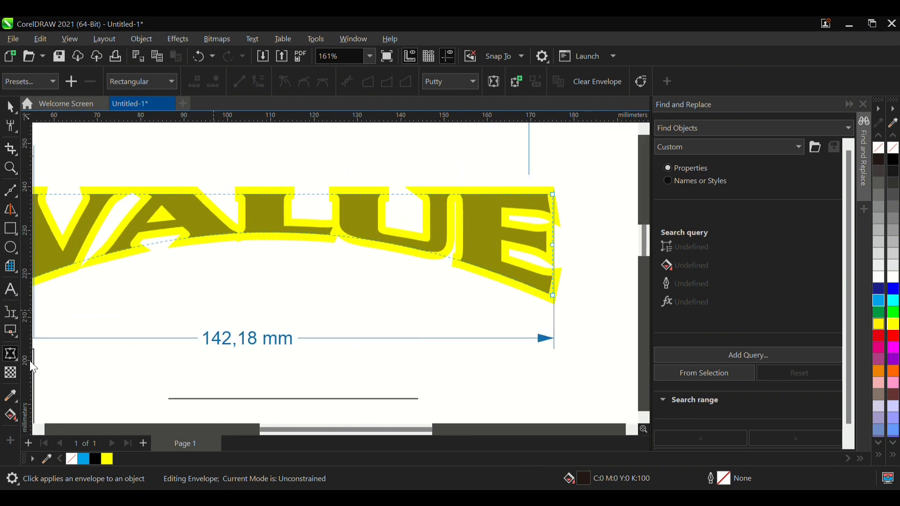
- Draw a square about 23.5 mm wide outside the page, below the distorted shape
click(17, 360)
click(10, 229)
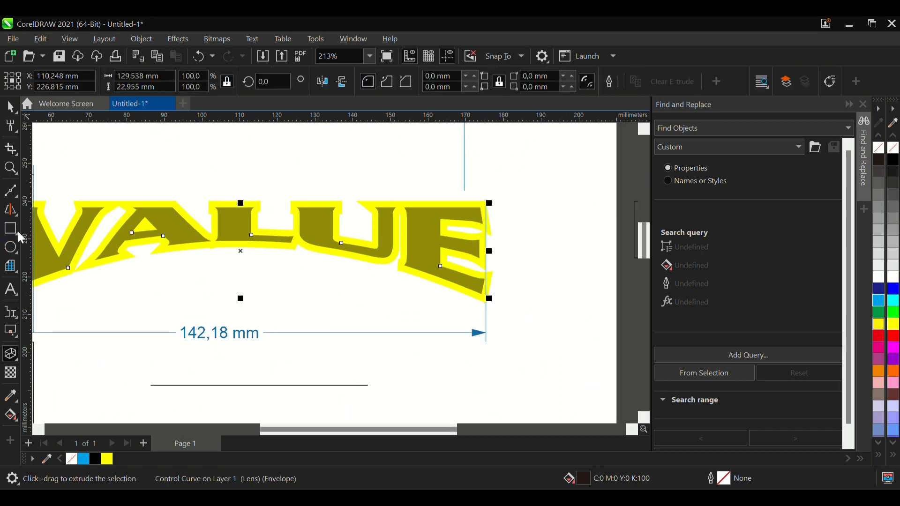
scroll(277, 293, down, 4)
scroll(276, 293, up, 5)
drag(153, 299, 220, 367)
click(10, 112)
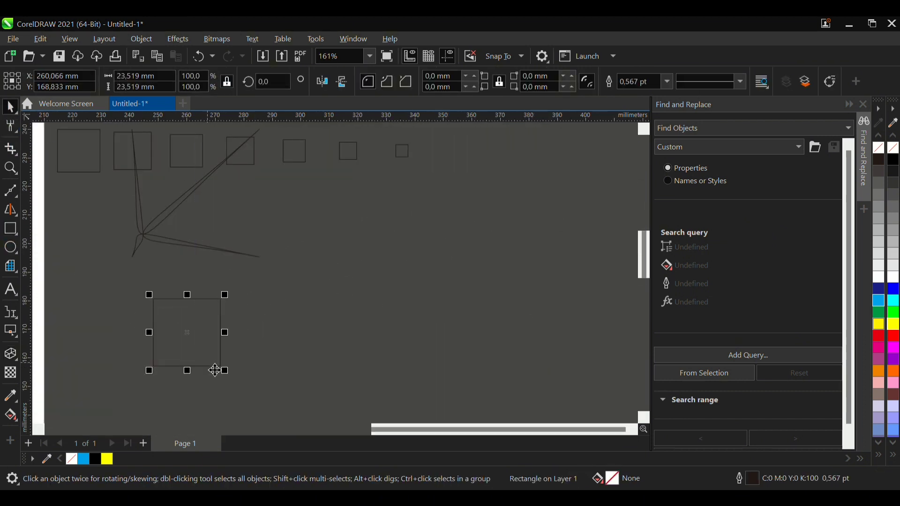
- Extrude the new square horizontally to the right, with the vanishing point about 35 mm away and a depth of 20
scroll(213, 369, up, 4)
click(11, 354)
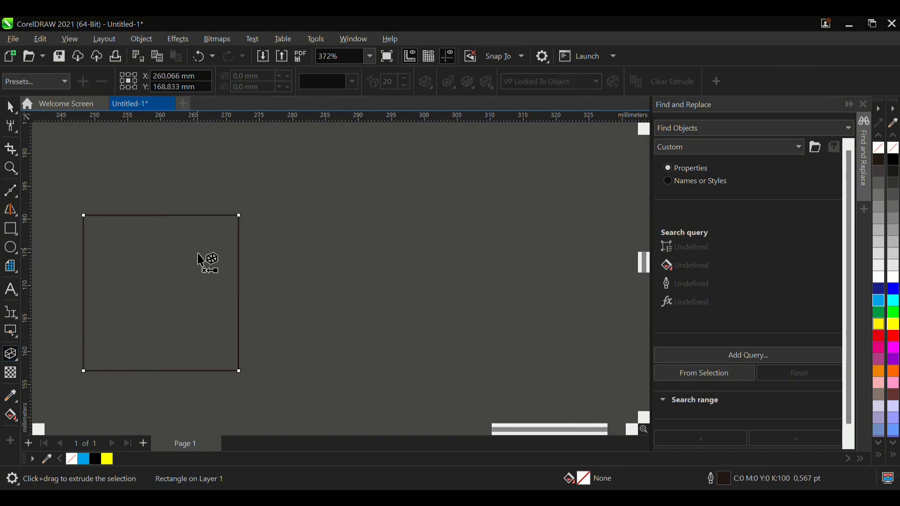
drag(183, 296, 385, 293)
click(4, 106)
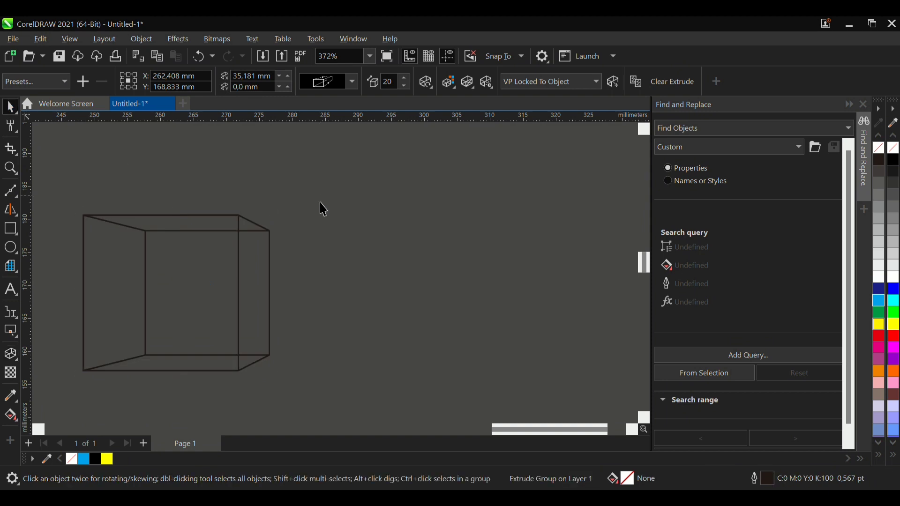
- Move the extruded box to about X 279 mm, Y 173 mm, and shift its vanishing point to about 41.1 mm horizontally and 4.4 mm vertically
click(320, 197)
drag(266, 291, 381, 265)
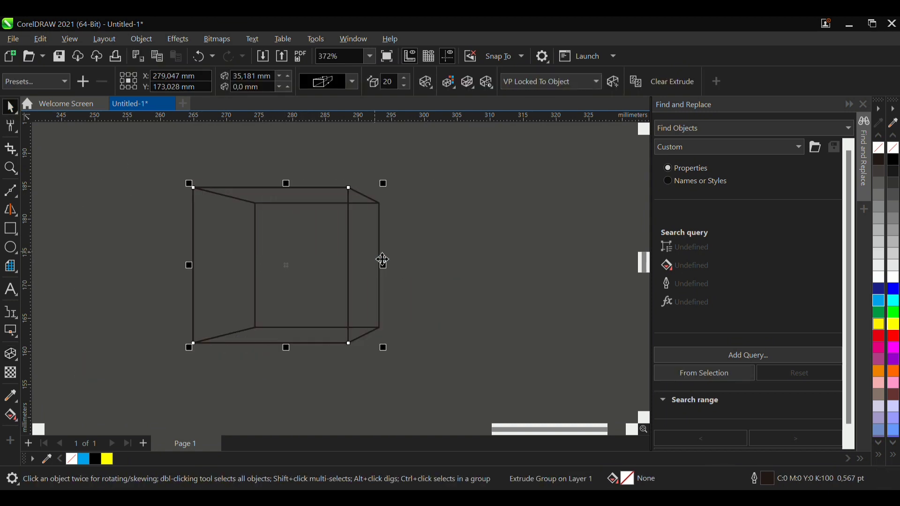
click(11, 351)
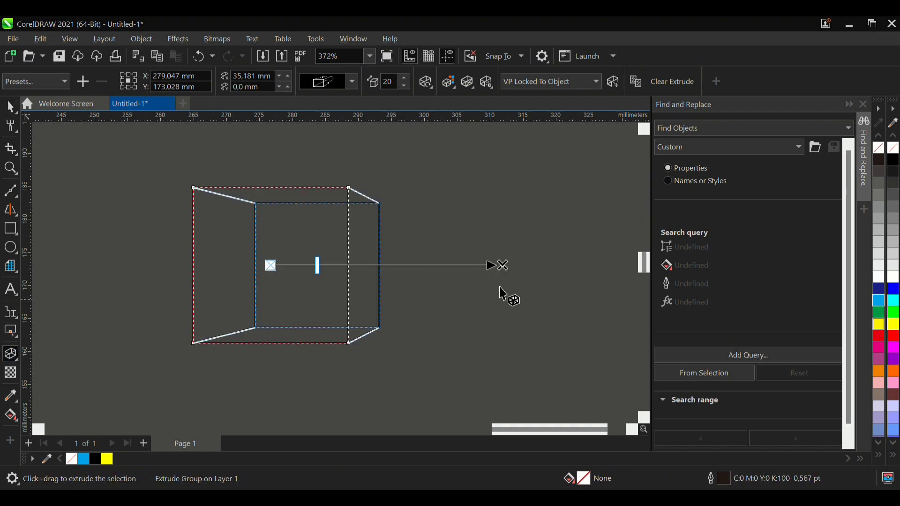
drag(504, 264, 550, 243)
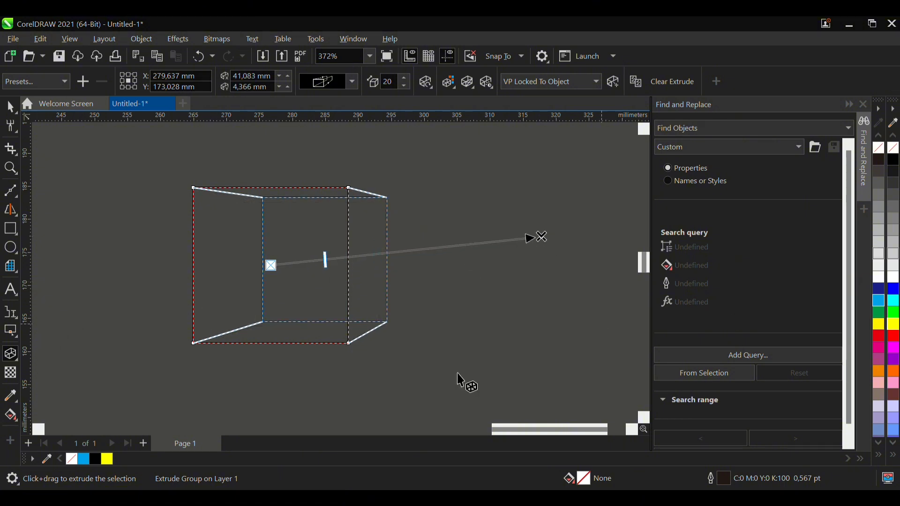
- Move the extruded box up and to the right to free up drawing space
click(13, 372)
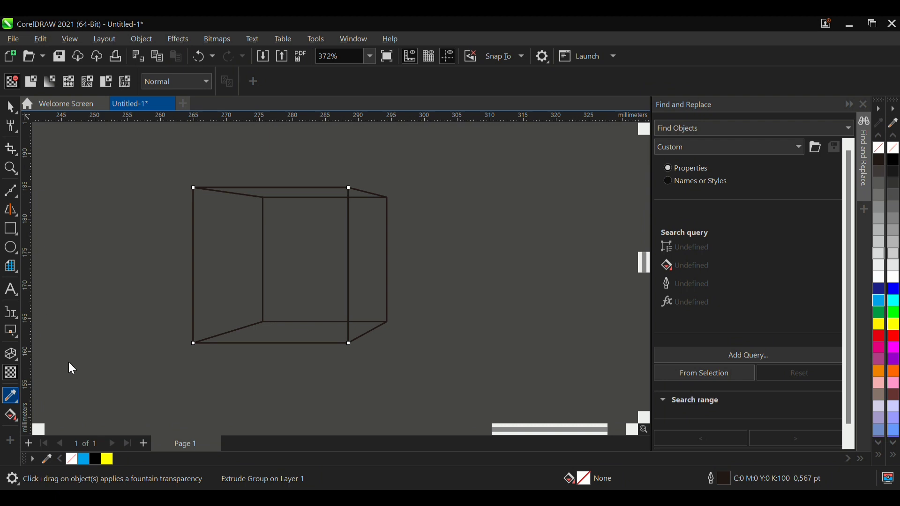
click(6, 110)
drag(193, 275, 454, 207)
- Draw a square about 19 mm wide beside the extruded box and select it
click(10, 229)
drag(198, 214, 327, 343)
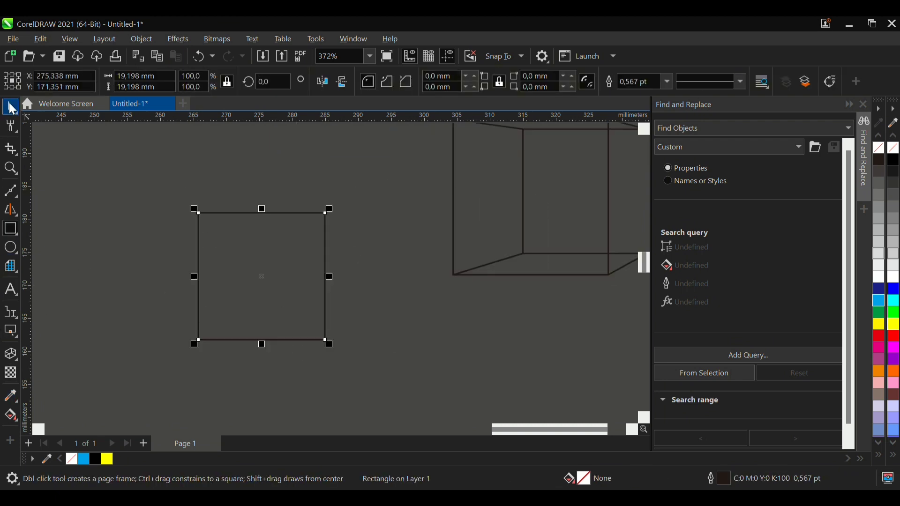
click(10, 107)
click(154, 159)
click(284, 237)
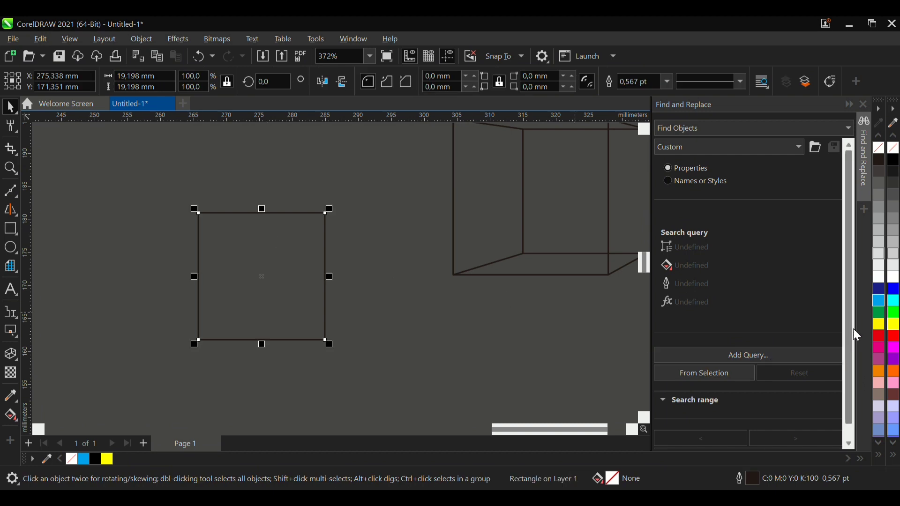
- Fill the new square with yellow (#FFFF00), then sample its colour with the Color Eyedropper and apply it to the extruded box
click(894, 325)
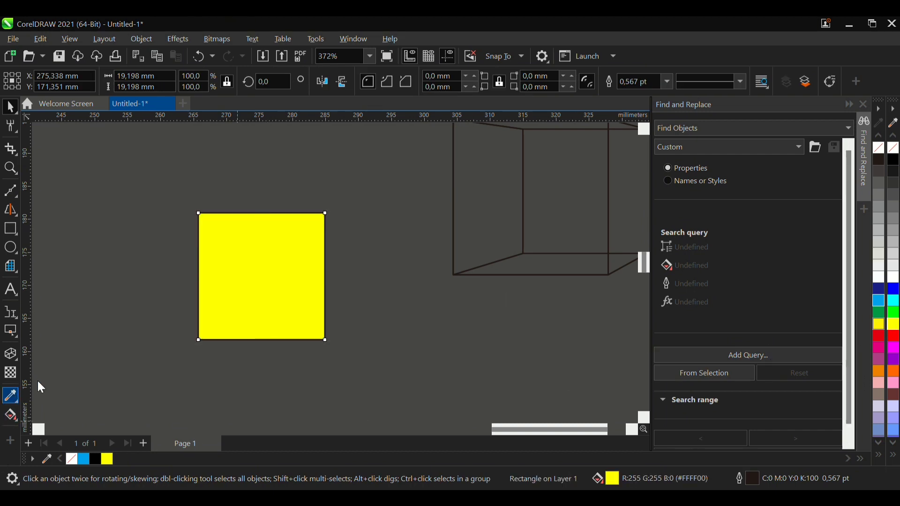
click(14, 397)
click(258, 282)
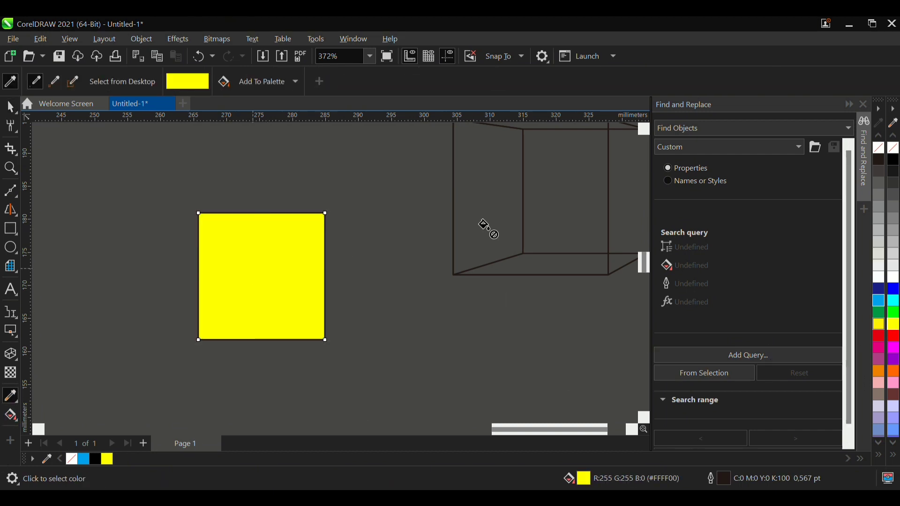
click(494, 196)
scroll(274, 295, down, 2)
scroll(463, 238, up, 1)
scroll(187, 306, up, 2)
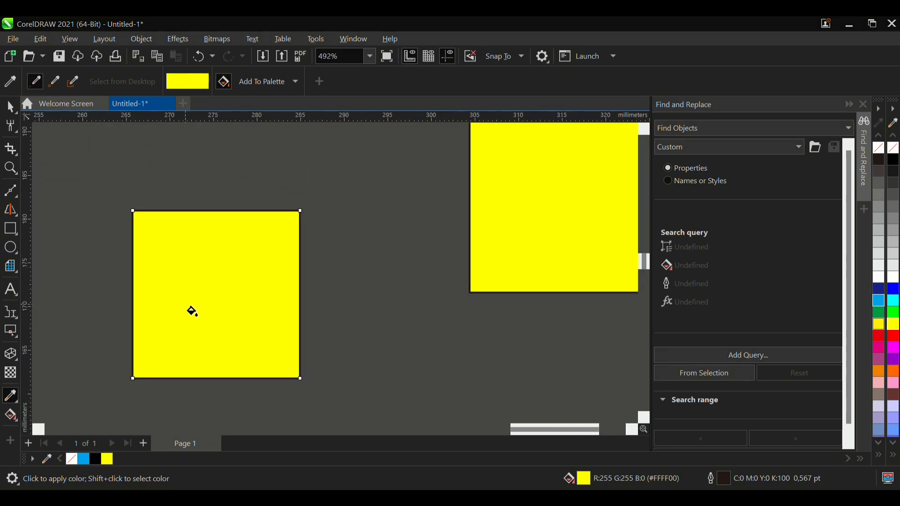
- Give the square a horizontal linear fountain fill from yellow to red, shifting the start inward and stretching the red end almost to the square's edge
click(15, 417)
drag(171, 298, 257, 304)
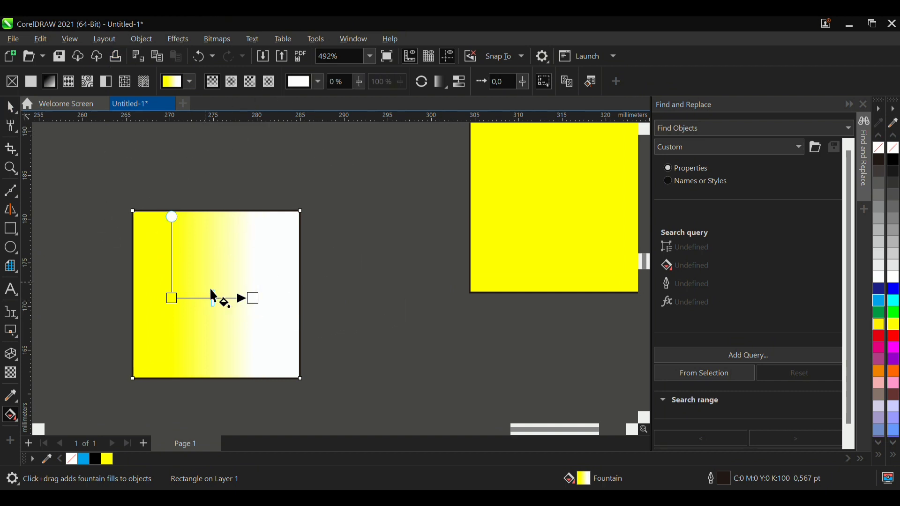
scroll(218, 305, up, 2)
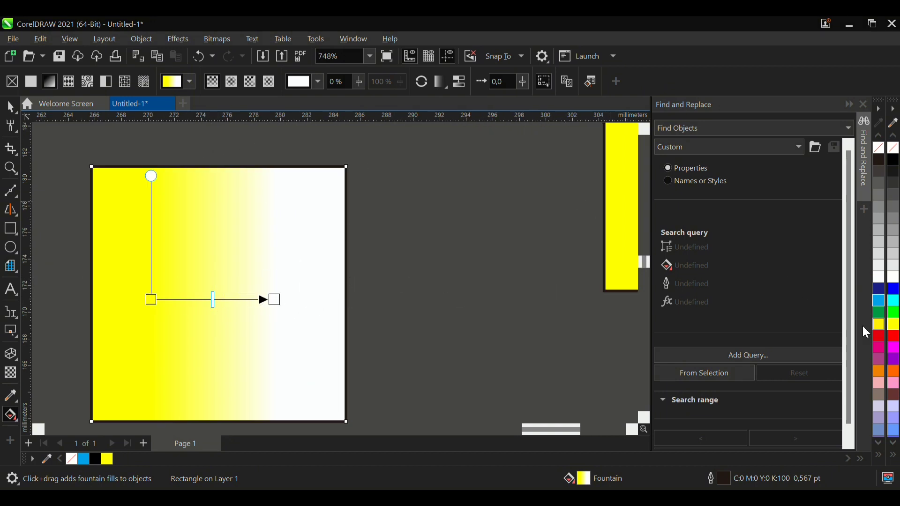
drag(896, 337, 281, 306)
drag(151, 300, 183, 310)
drag(285, 310, 332, 306)
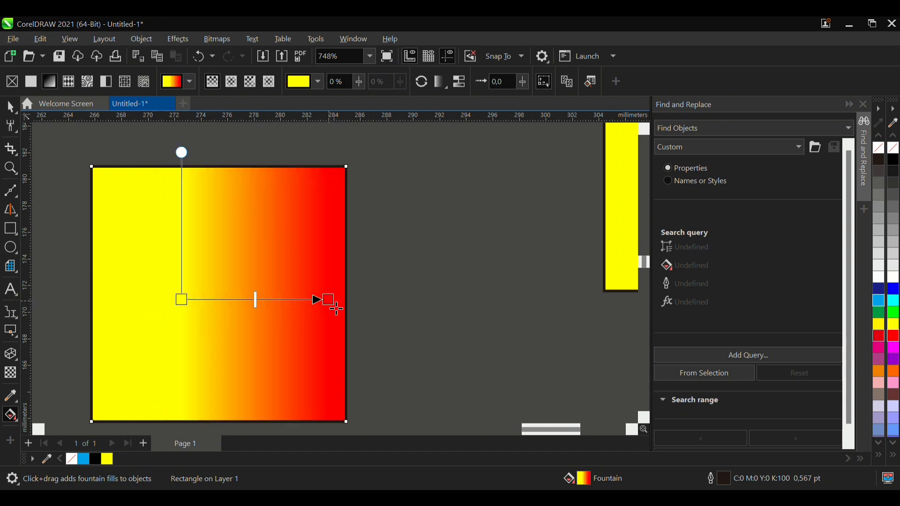
scroll(332, 309, down, 3)
scroll(263, 281, up, 3)
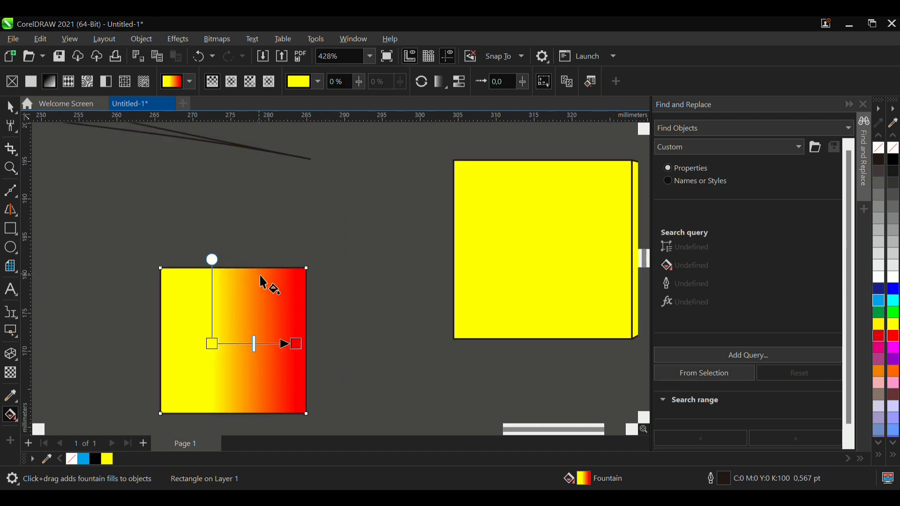
- Try elliptical, linear and conical fountain fills on the square, ending with the rectangular type
click(232, 84)
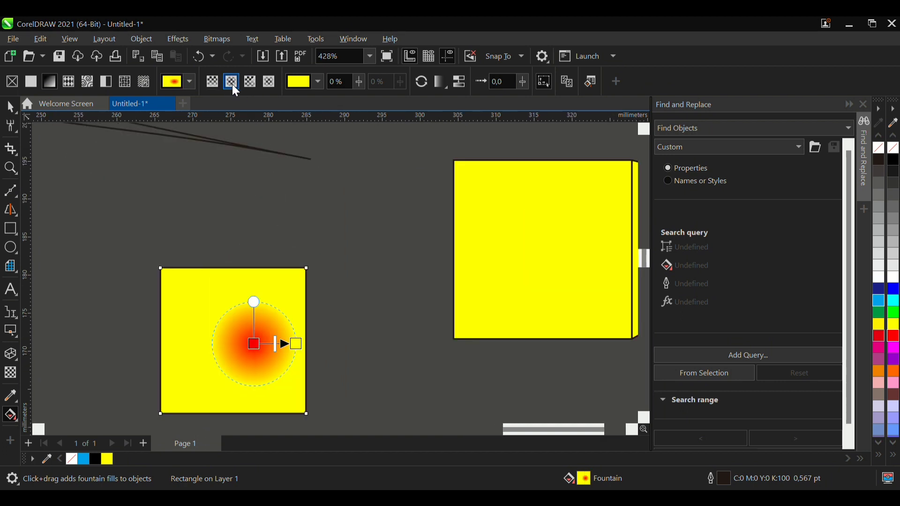
click(218, 83)
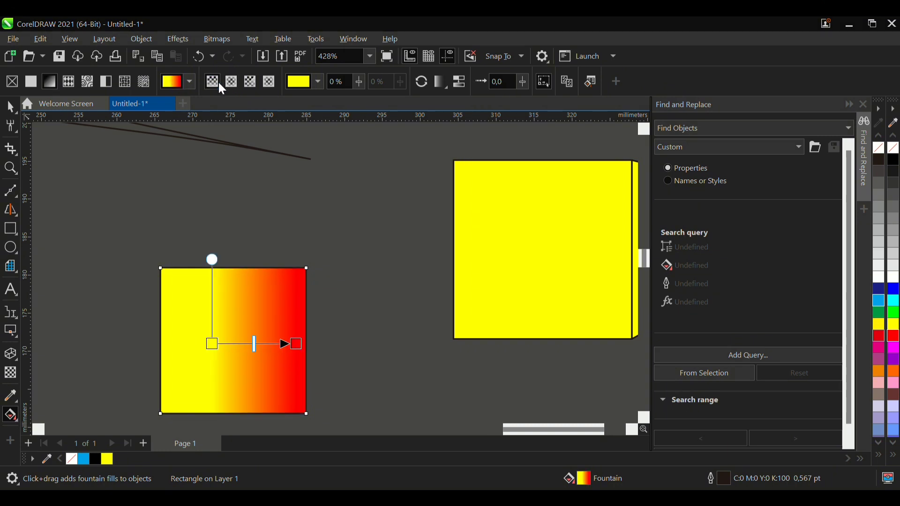
click(247, 85)
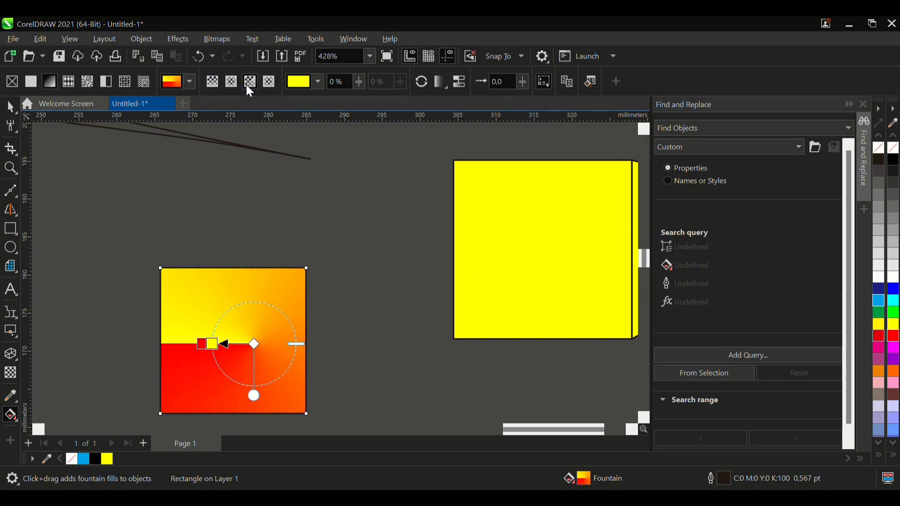
click(272, 83)
scroll(300, 351, down, 2)
scroll(300, 351, up, 2)
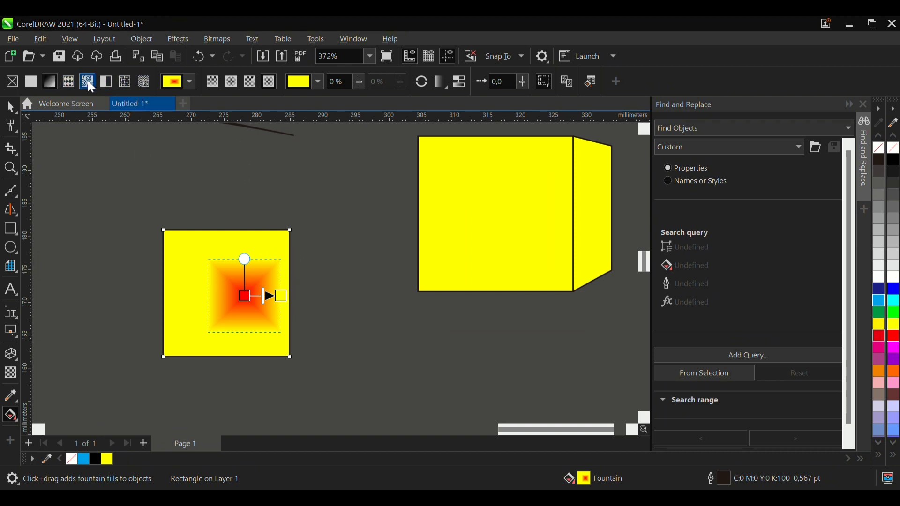
- Move the gradient-filled square up and to the left, to about X 262.5 mm, Y 180.3 mm, and deselect it
click(10, 107)
drag(247, 321, 162, 263)
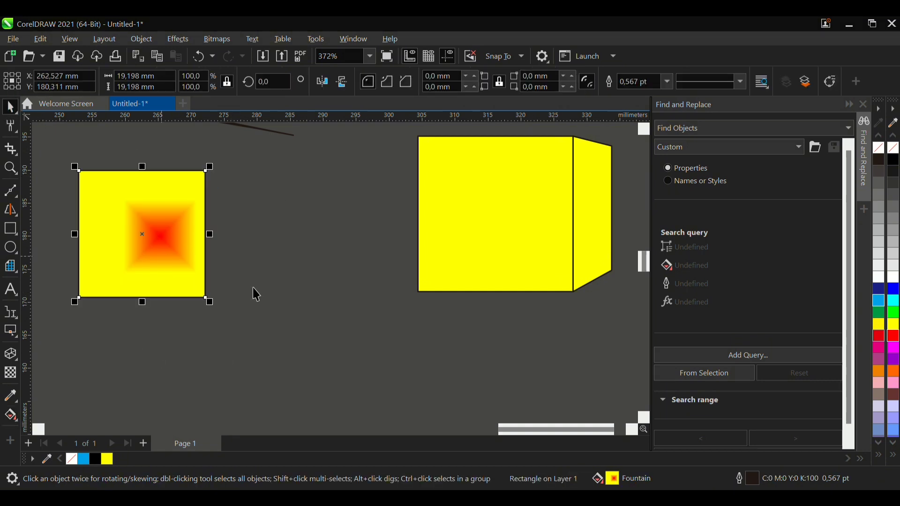
scroll(309, 307, down, 3)
scroll(220, 264, up, 2)
click(178, 340)
scroll(178, 339, down, 4)
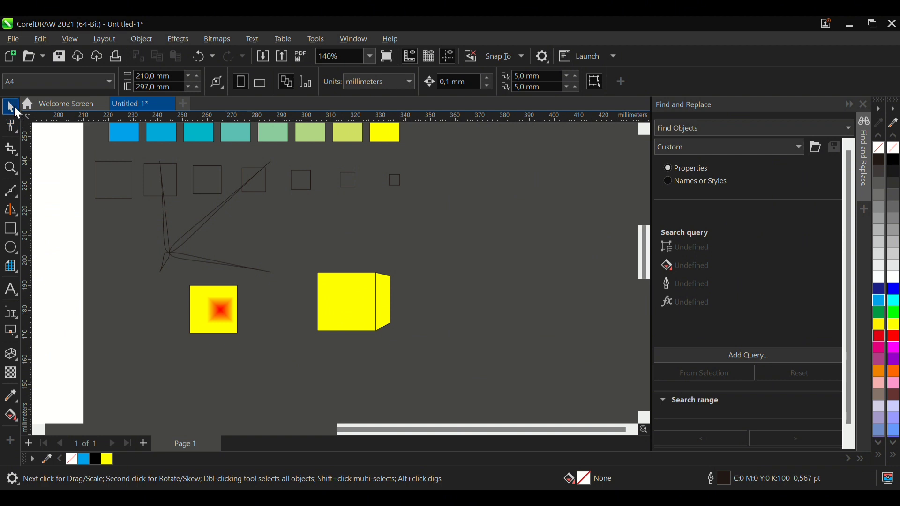
scroll(377, 303, down, 2)
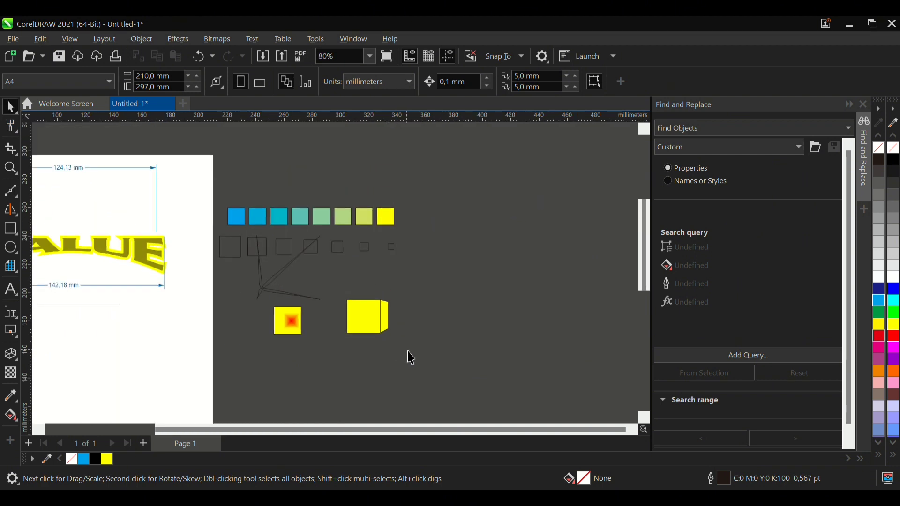
scroll(358, 282, down, 1)
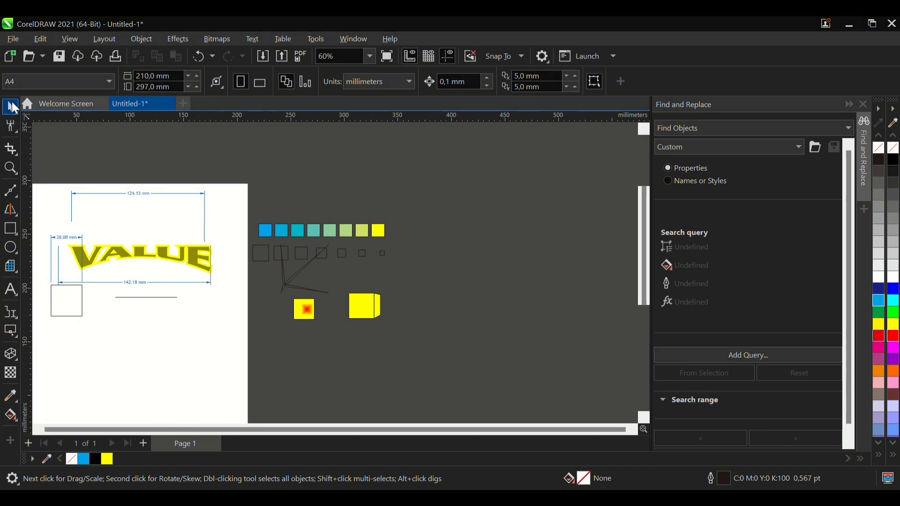
scroll(392, 301, down, 2)
scroll(221, 277, up, 2)
drag(105, 170, 568, 375)
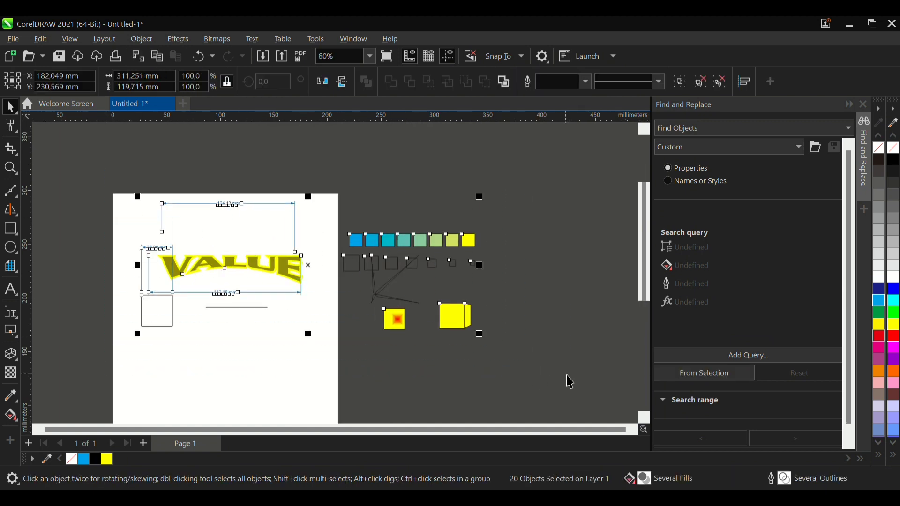
click(548, 328)
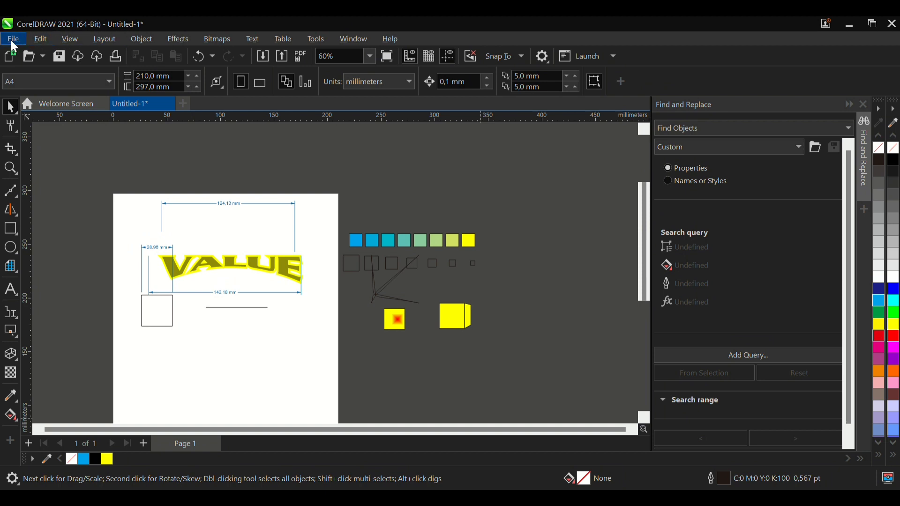
scroll(217, 362, up, 1)
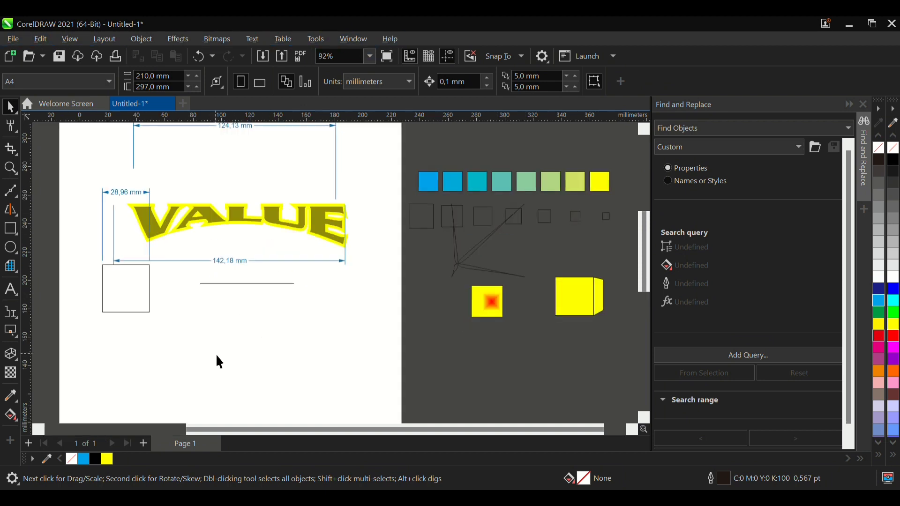
scroll(213, 357, down, 1)
scroll(254, 313, up, 1)
click(288, 276)
click(326, 213)
scroll(283, 281, down, 1)
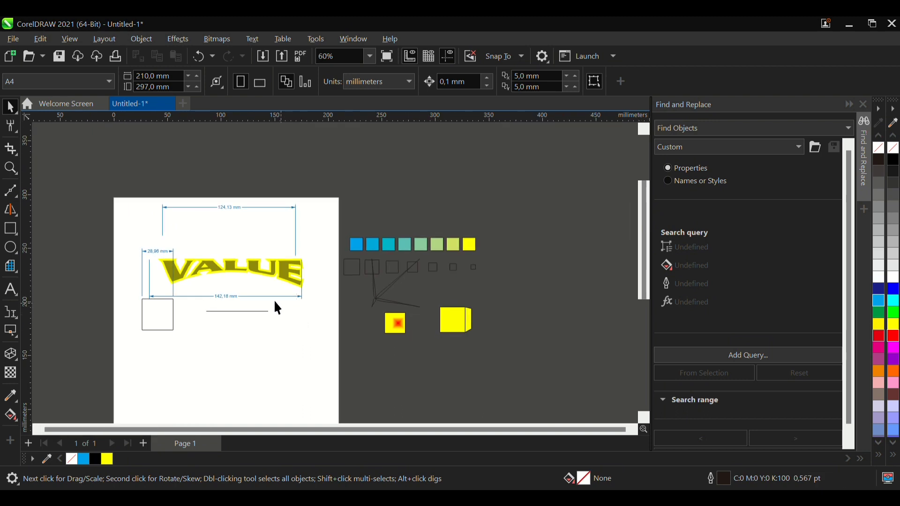
- Select all the practice objects on and beside the page and delete them
drag(111, 182, 574, 376)
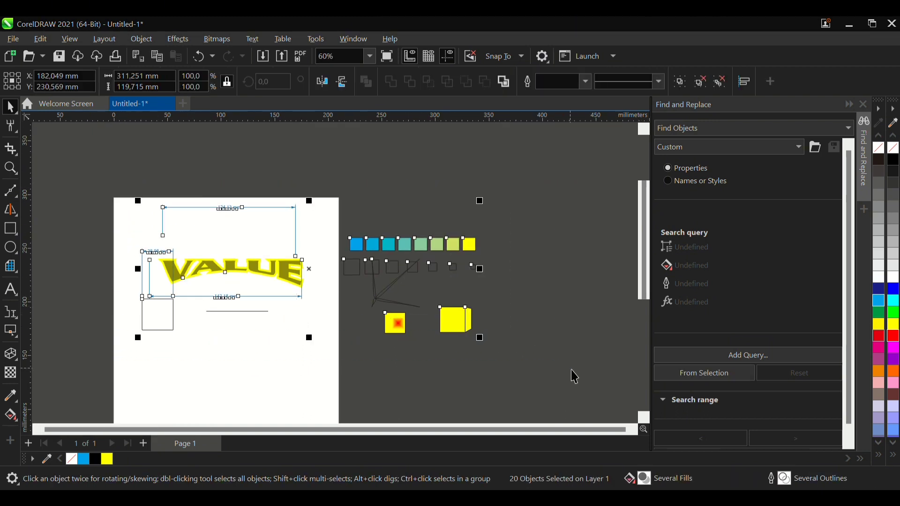
key(Delete)
scroll(282, 165, down, 1)
scroll(235, 293, up, 1)
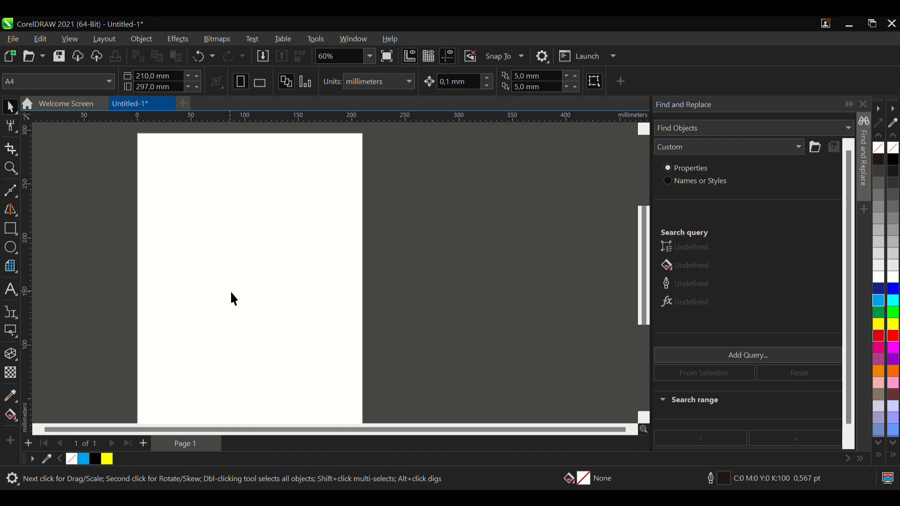
scroll(261, 279, down, 2)
scroll(261, 280, up, 1)
scroll(262, 243, down, 1)
scroll(262, 244, up, 1)
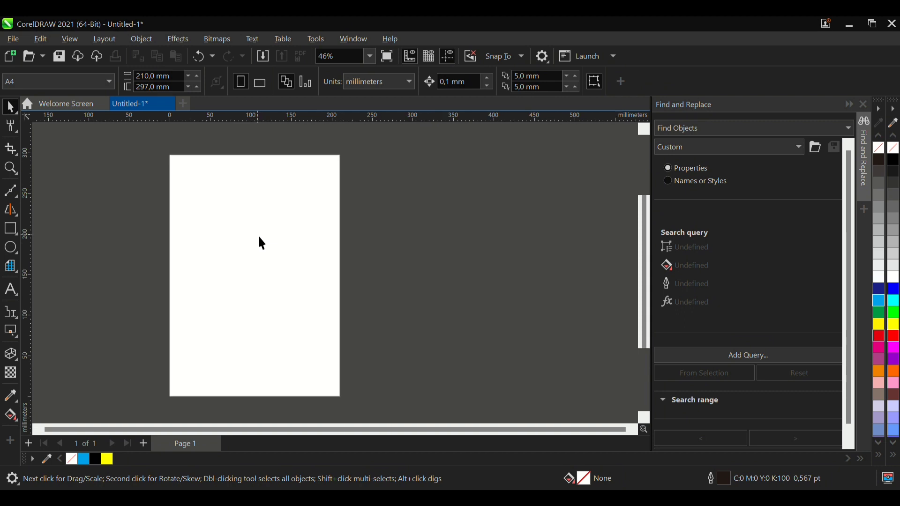